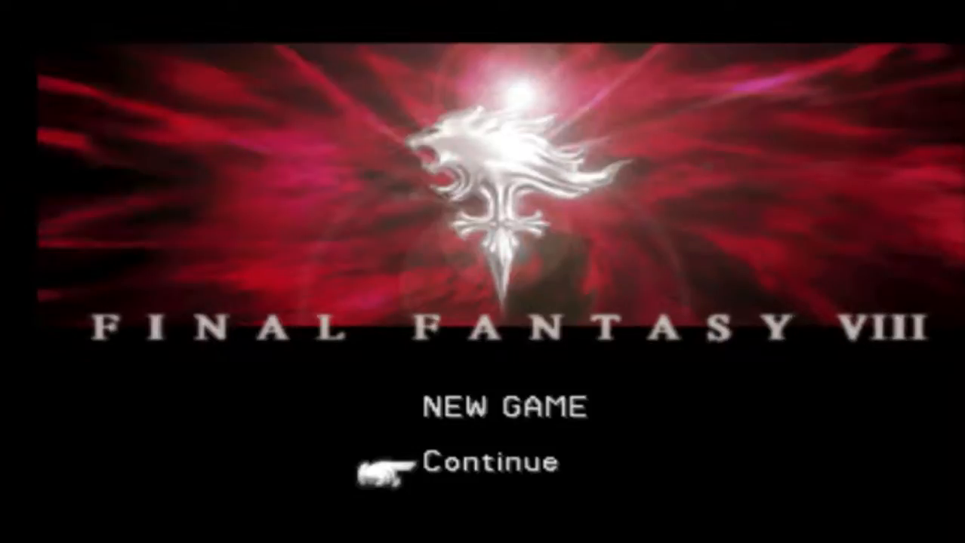
Step: Choose to continue a saved Final Fantasy VIII game and load from the memory card in slot 1
key("Up")
key("Down")
key("Return")
key("Return")
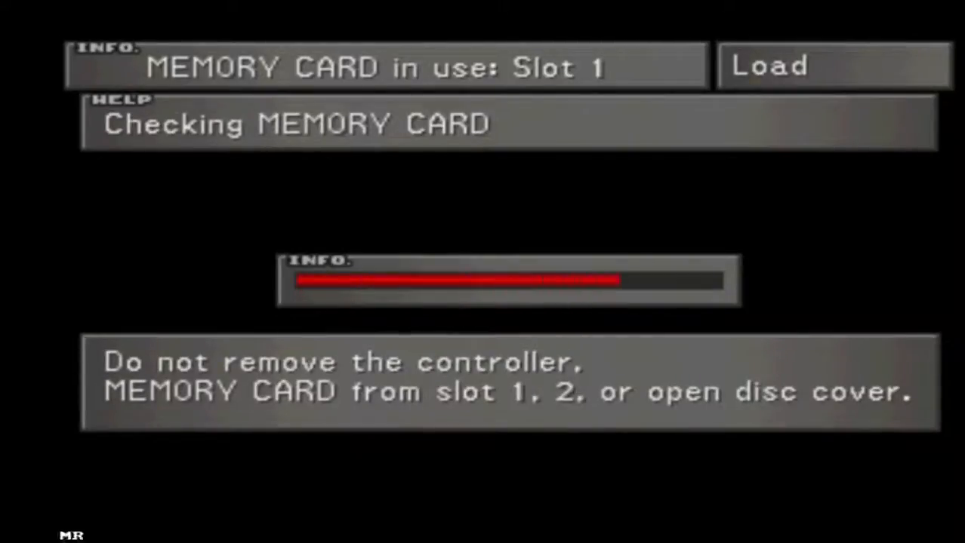
key("Up")
key("Down")
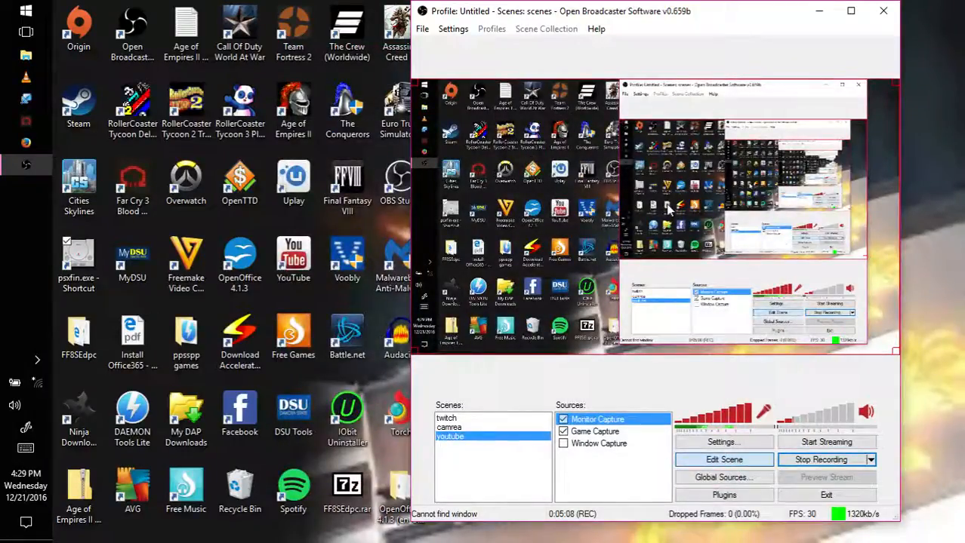
Step: Switch to File Explorer, go to the inner Hyne-1.9.1 folder in Downloads, and launch Hyne.exe
left_click_drag(594, 18, 432, 47)
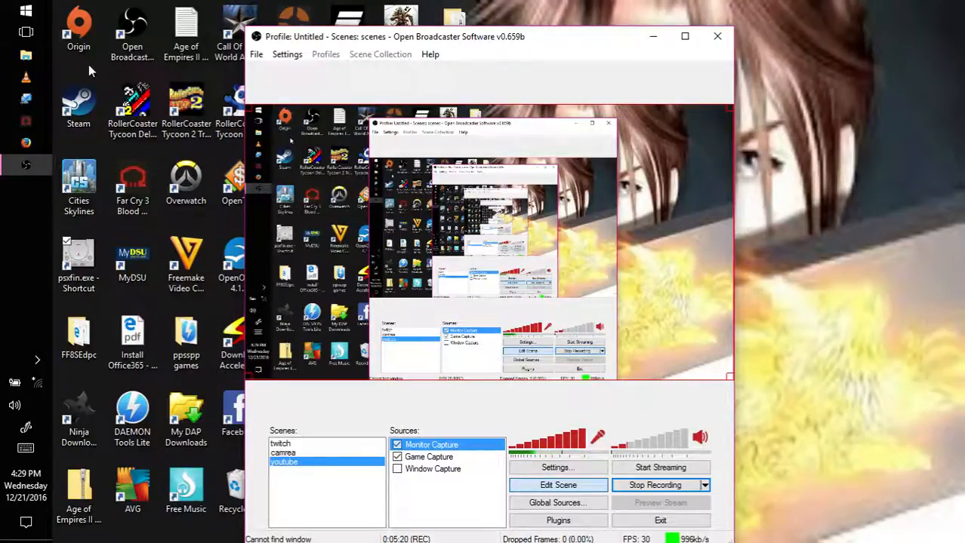
left_click(23, 65)
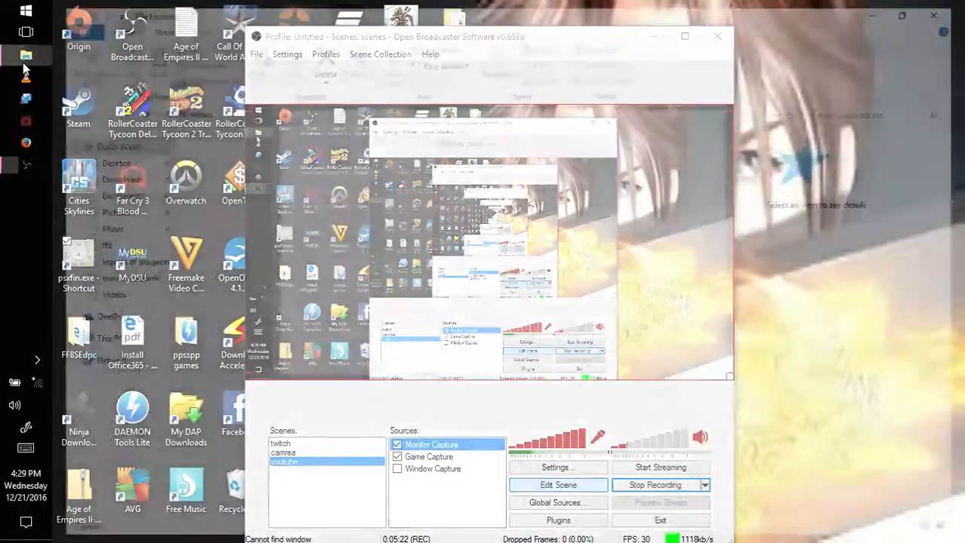
mouse_move(750, 225)
left_mouse_down()
mouse_move(746, 293)
mouse_move(747, 219)
left_mouse_up()
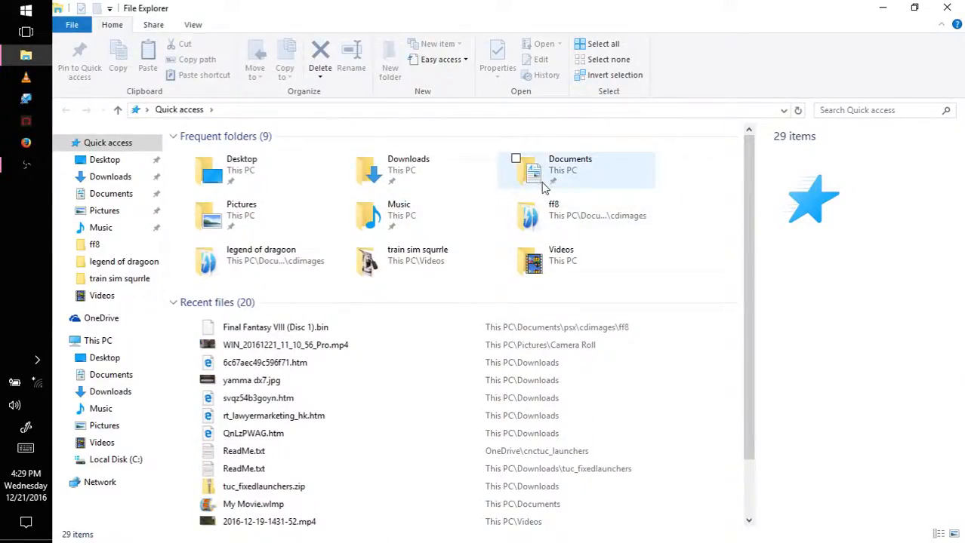
double_click(426, 170)
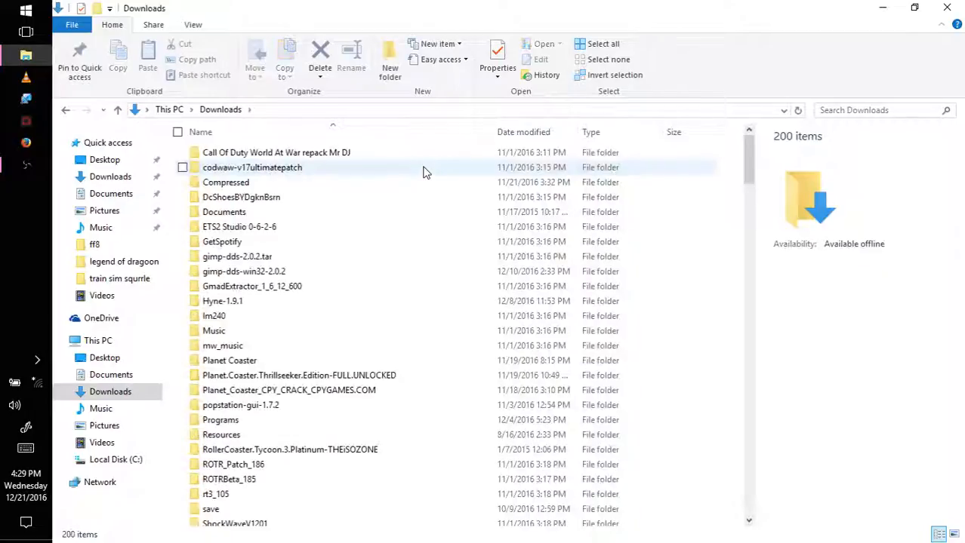
double_click(243, 303)
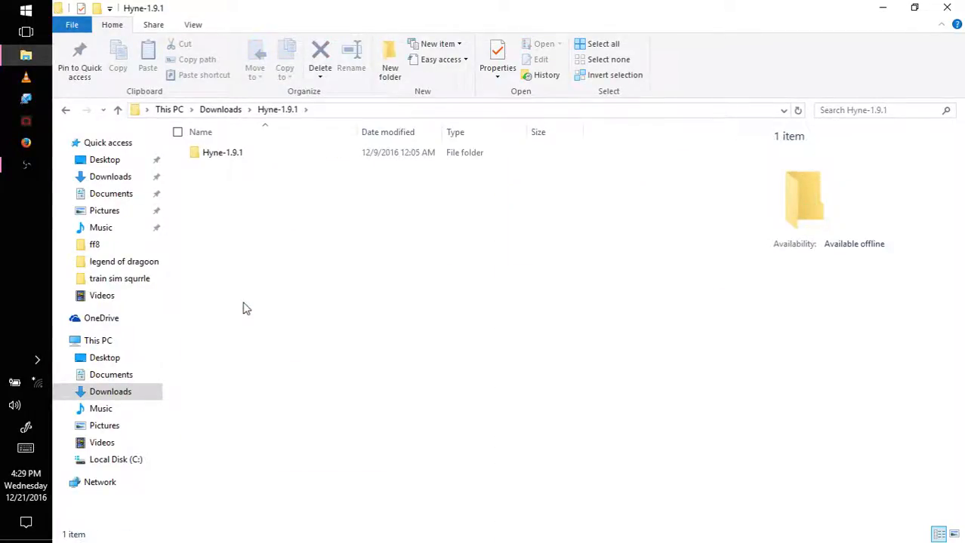
double_click(236, 155)
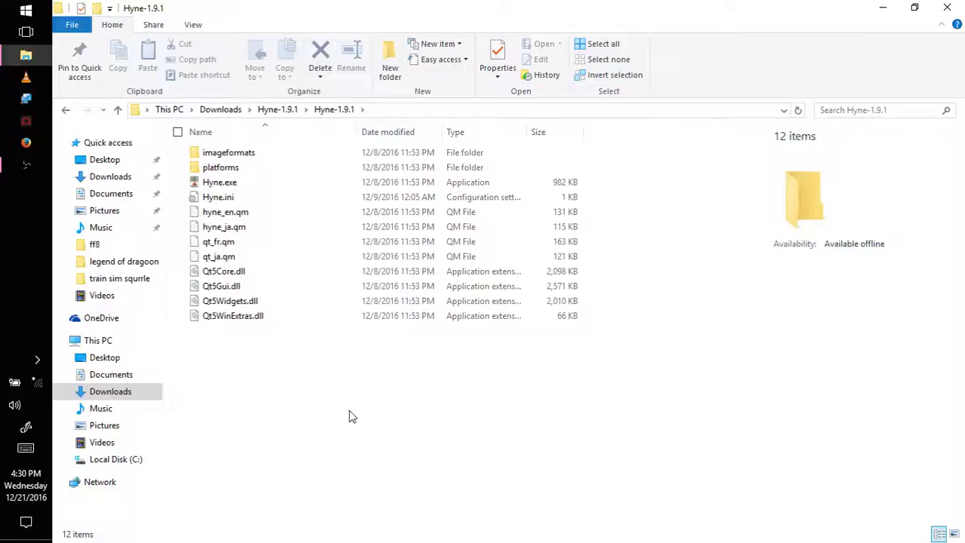
left_click(249, 188)
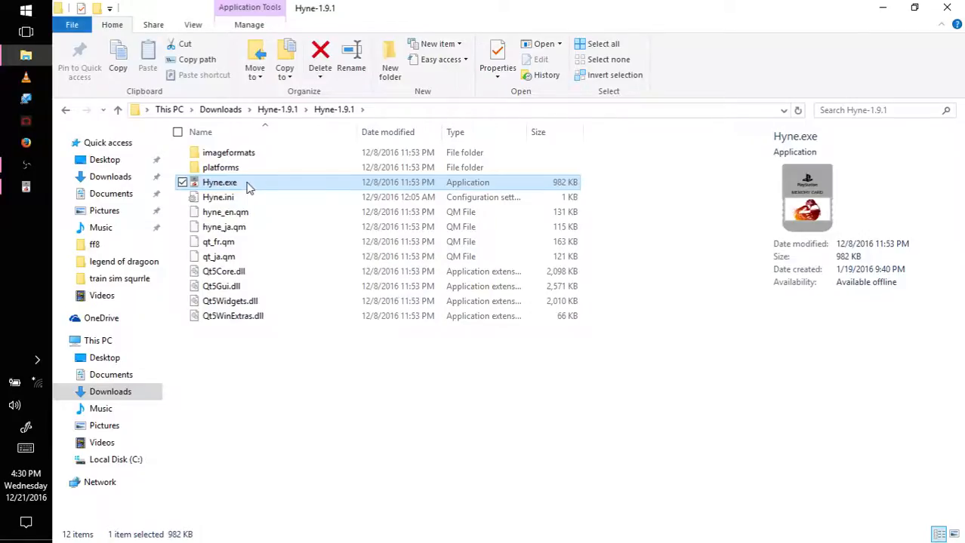
double_click(249, 187)
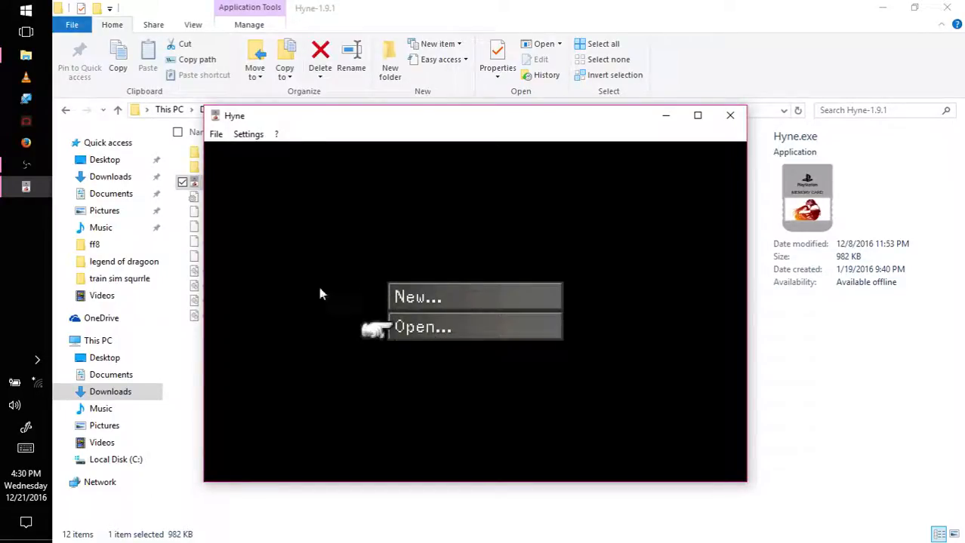
Step: Extract Hyne-1.9.1.zip in Downloads to its default Hyne-1.9.1 folder, skipping files that already exist there
left_click_drag(307, 122, 399, 221)
left_click(236, 117)
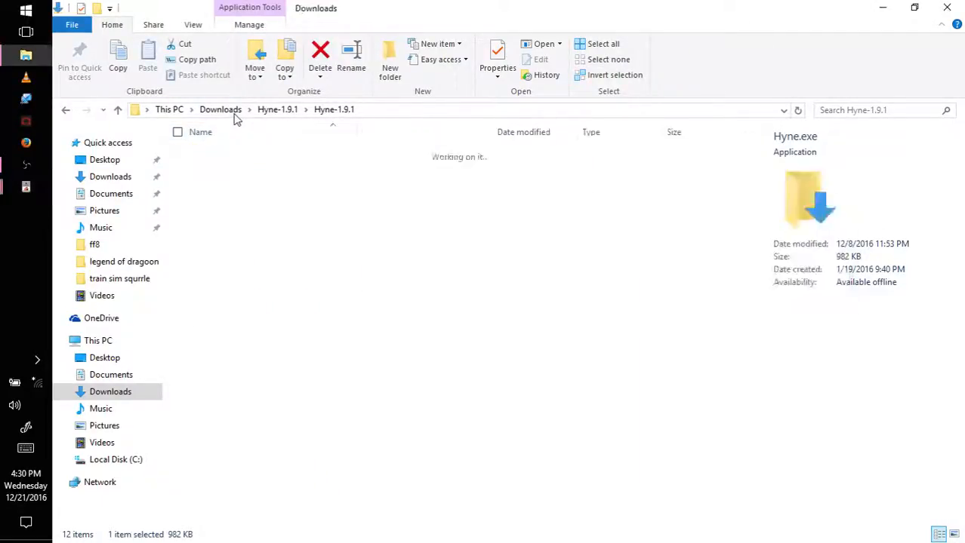
left_click_drag(750, 167, 736, 337)
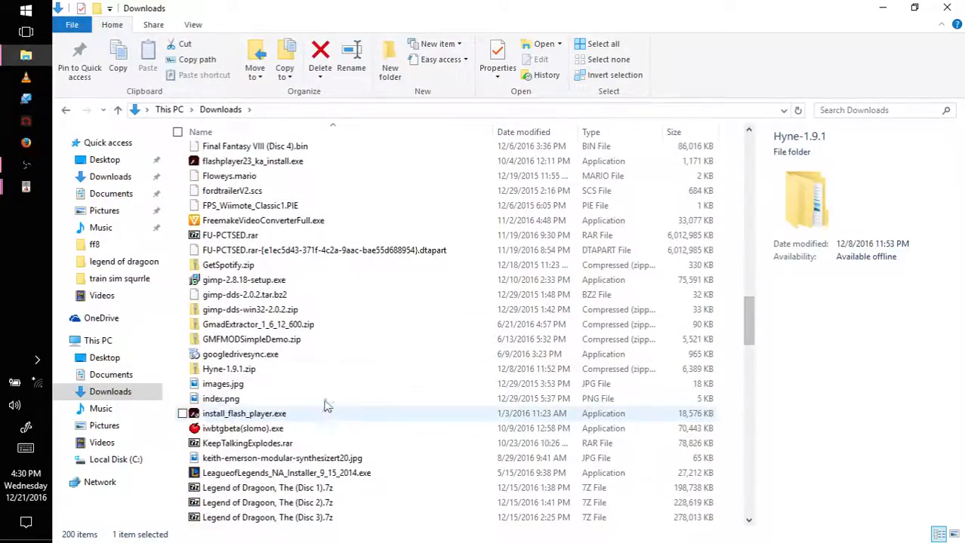
left_click(324, 371)
right_click(324, 371)
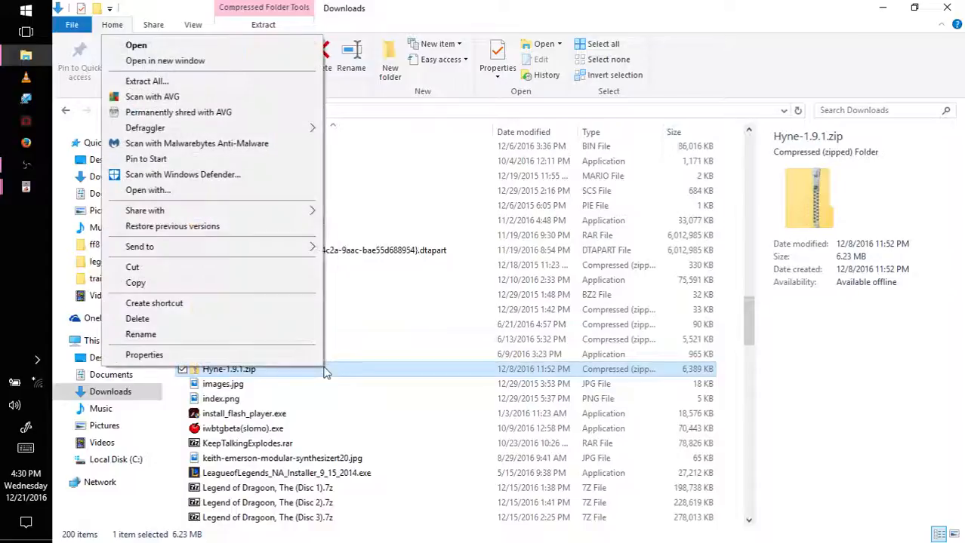
left_click(144, 81)
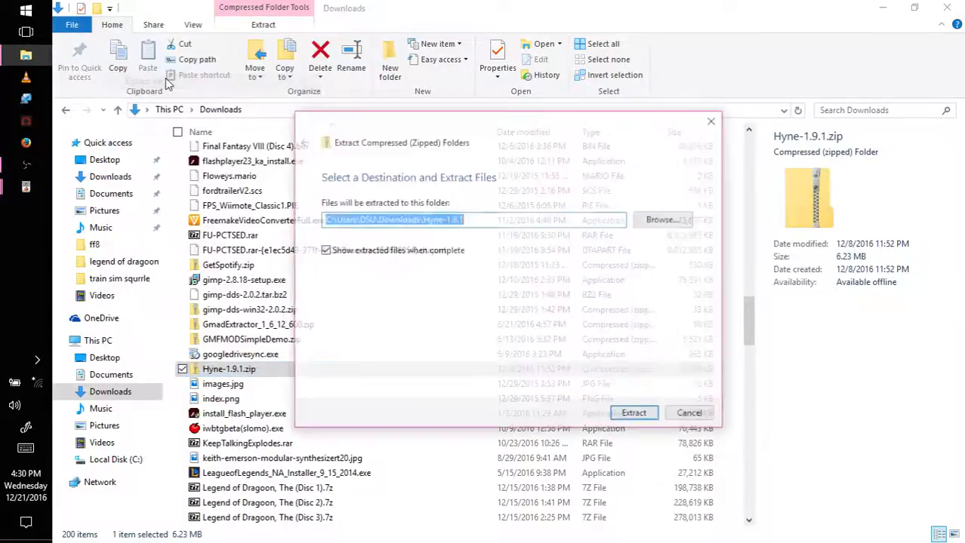
left_click(636, 415)
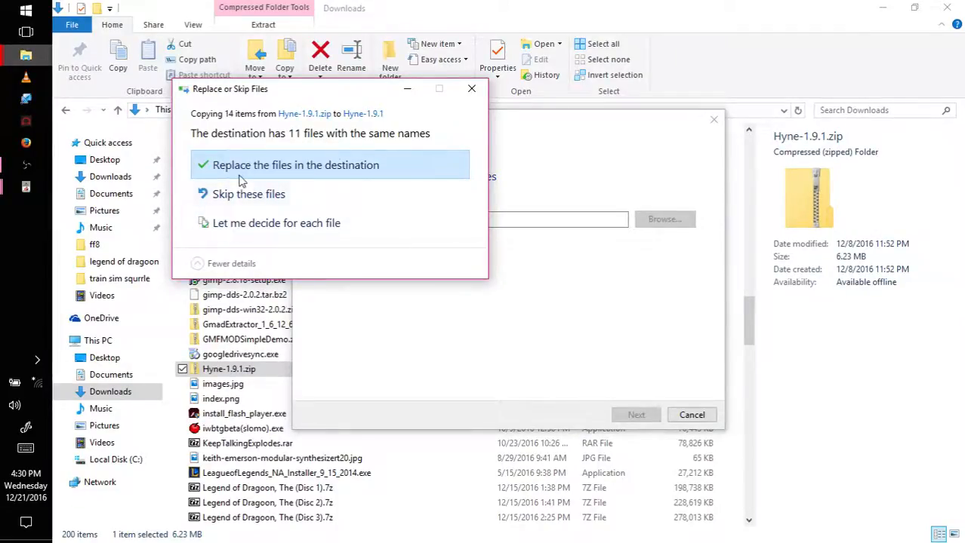
left_click(250, 197)
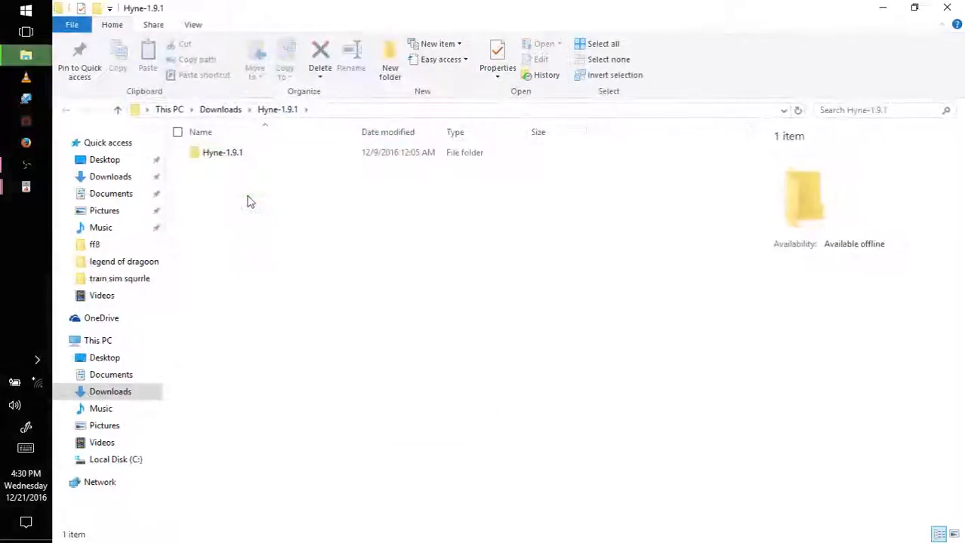
Step: Start Hyne.exe from the inner folder of the extracted Hyne-1.9.1 directory
double_click(229, 153)
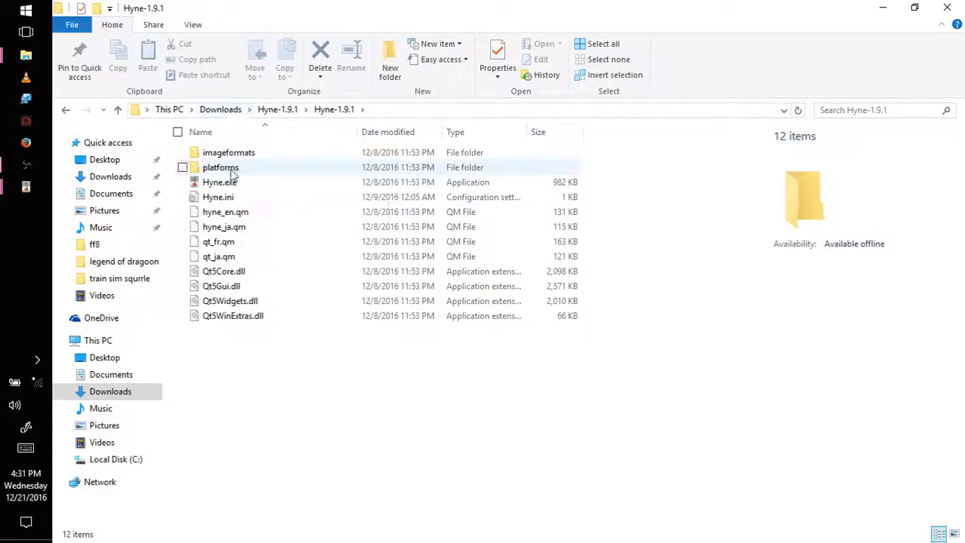
double_click(226, 167)
left_click(332, 111)
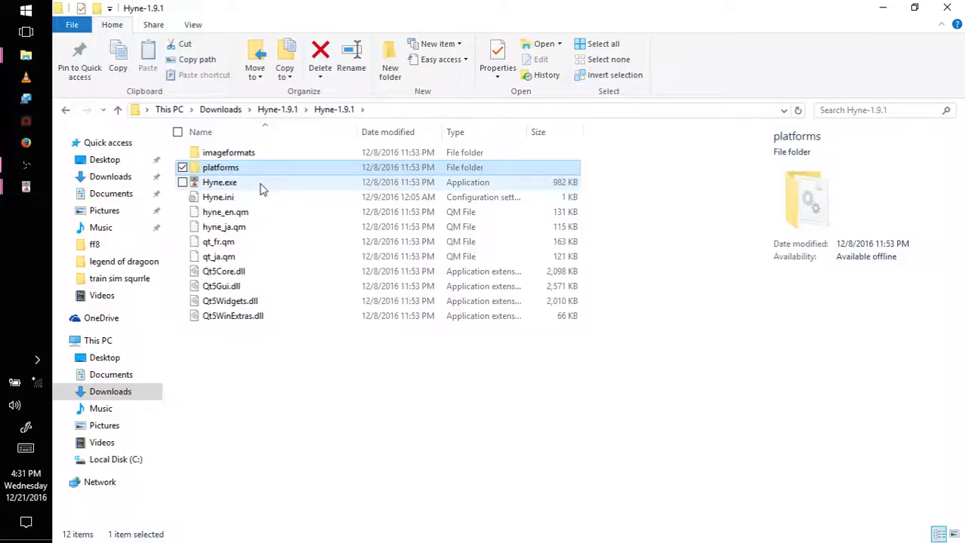
double_click(260, 184)
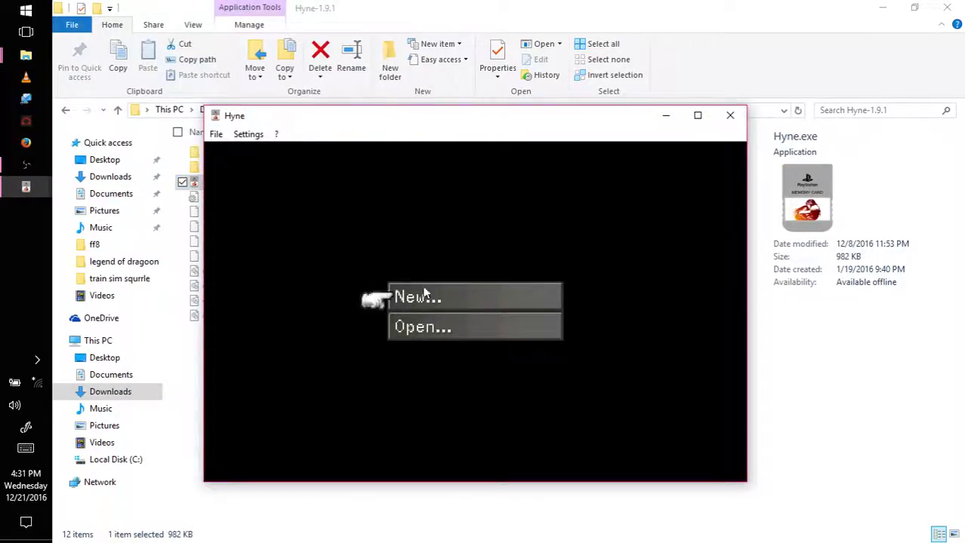
Step: Open the memory card file epsxe000.mcr from the Documents\epsxe\memcards folder in Hyne
left_click(402, 337)
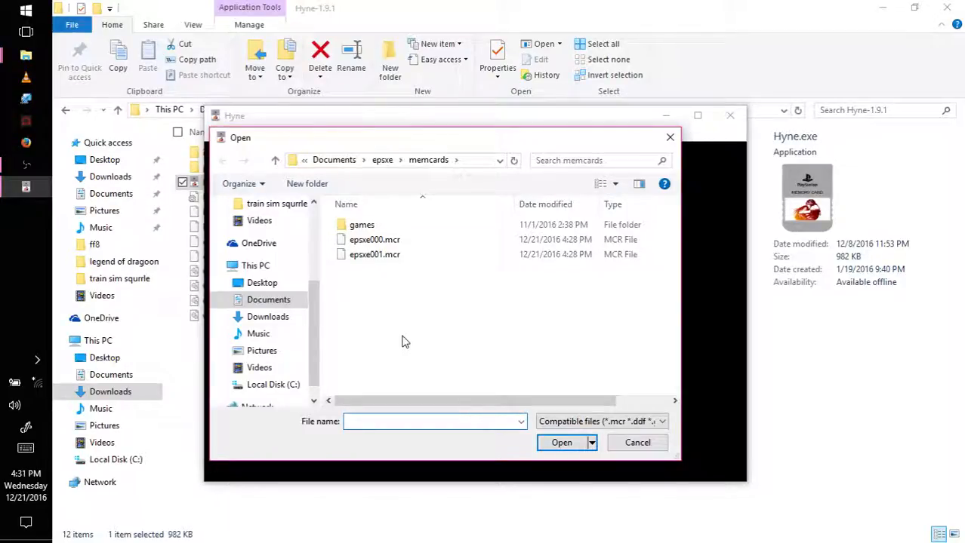
left_click(267, 271)
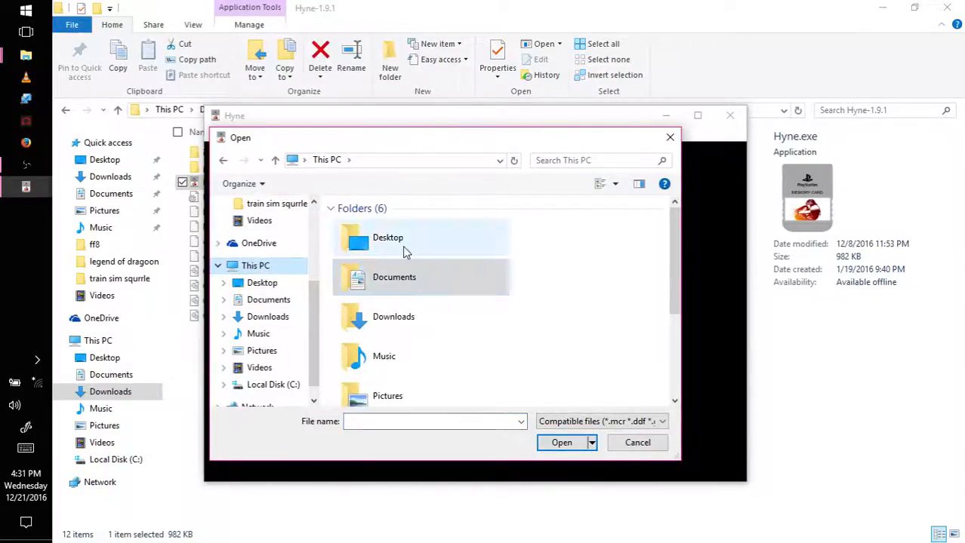
double_click(381, 277)
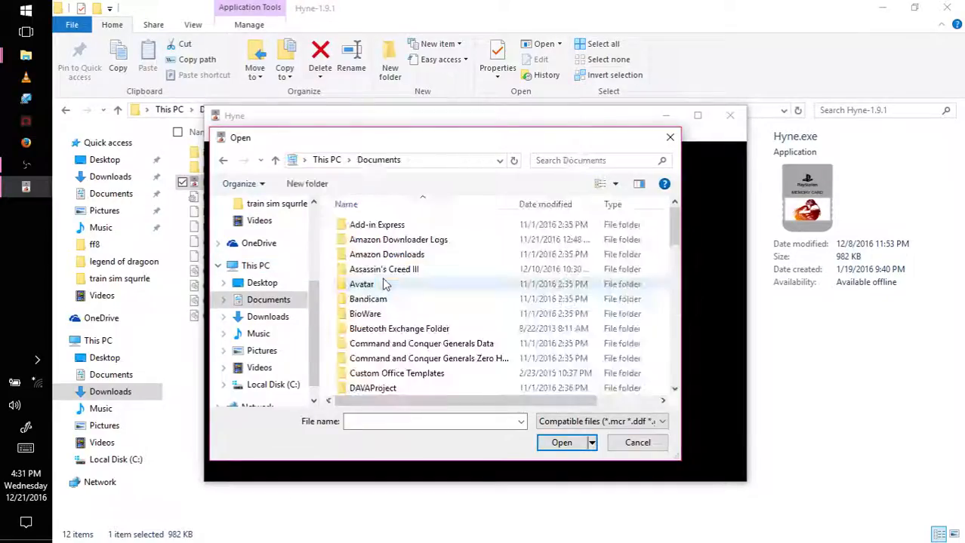
left_click_drag(676, 233, 676, 258)
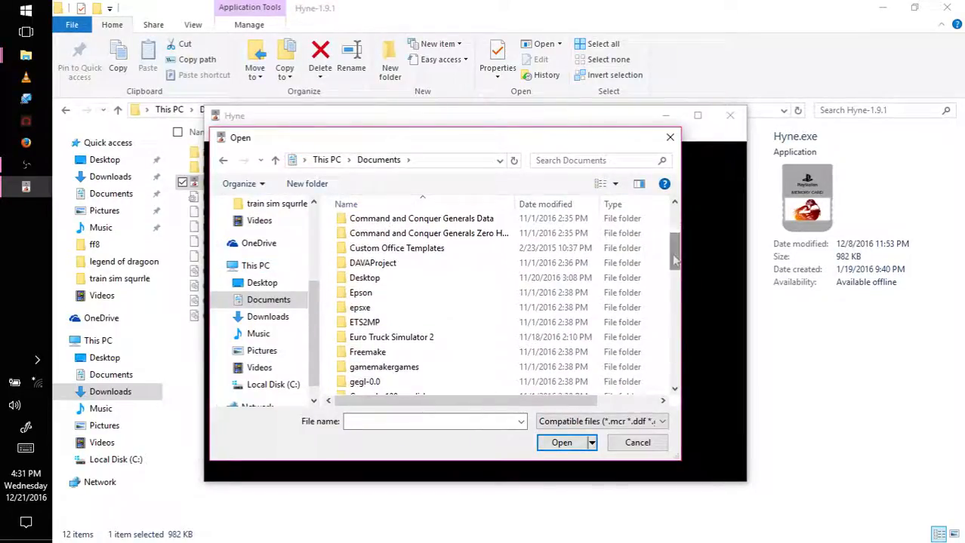
left_click(437, 313)
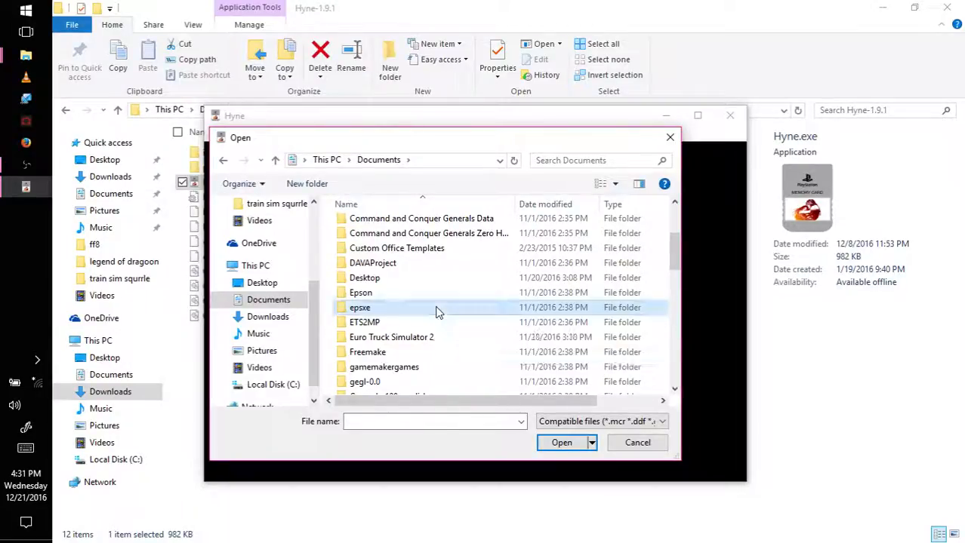
double_click(438, 313)
double_click(407, 313)
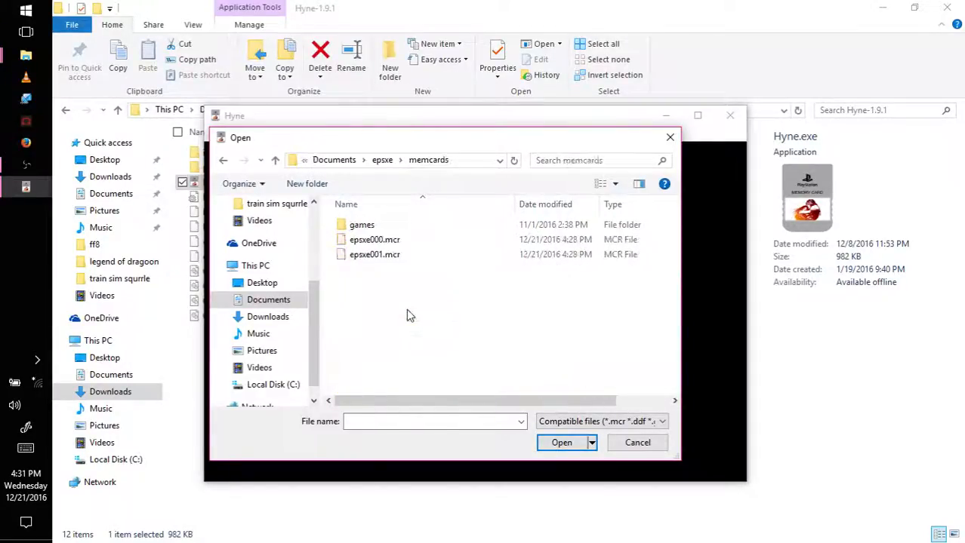
double_click(373, 243)
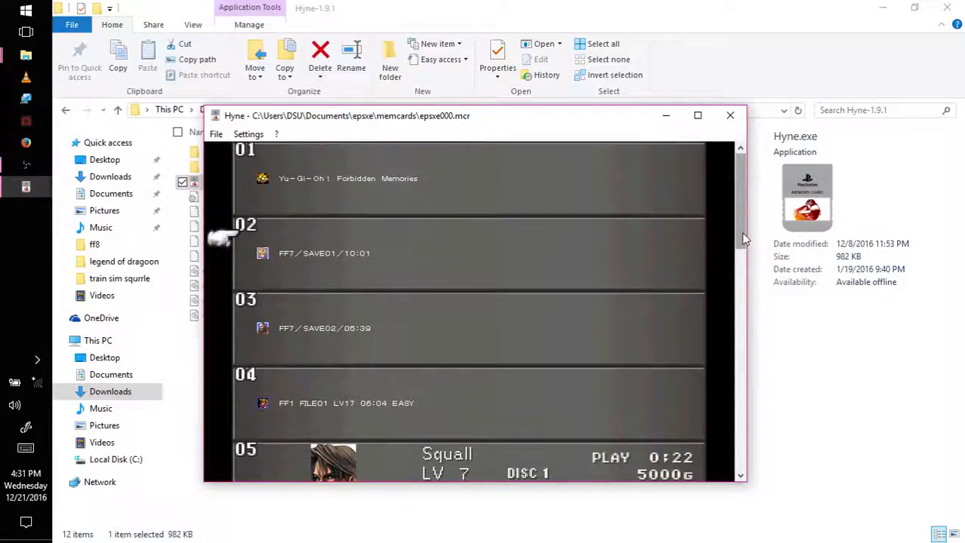
Step: Open save 08, the Disc 1 save at Balamb- Alcauld Plains, for editing
left_click_drag(744, 240, 725, 280)
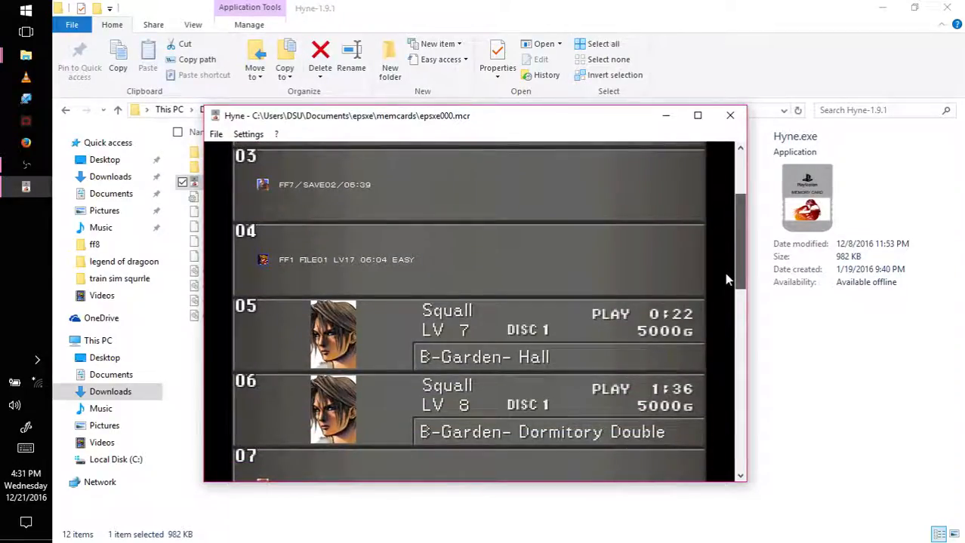
left_click_drag(726, 280, 717, 357)
mouse_move(718, 332)
left_mouse_down()
mouse_move(711, 227)
mouse_move(706, 344)
left_mouse_up()
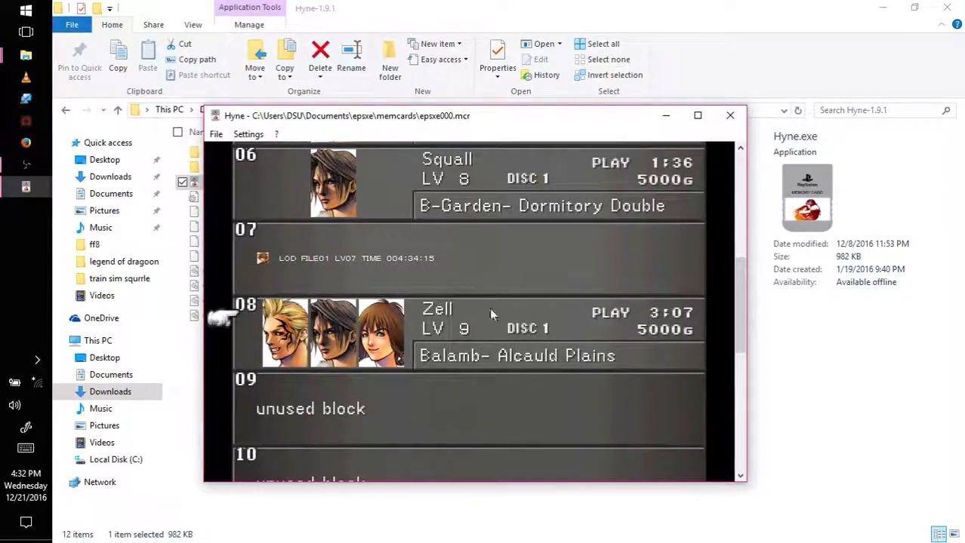
double_click(353, 351)
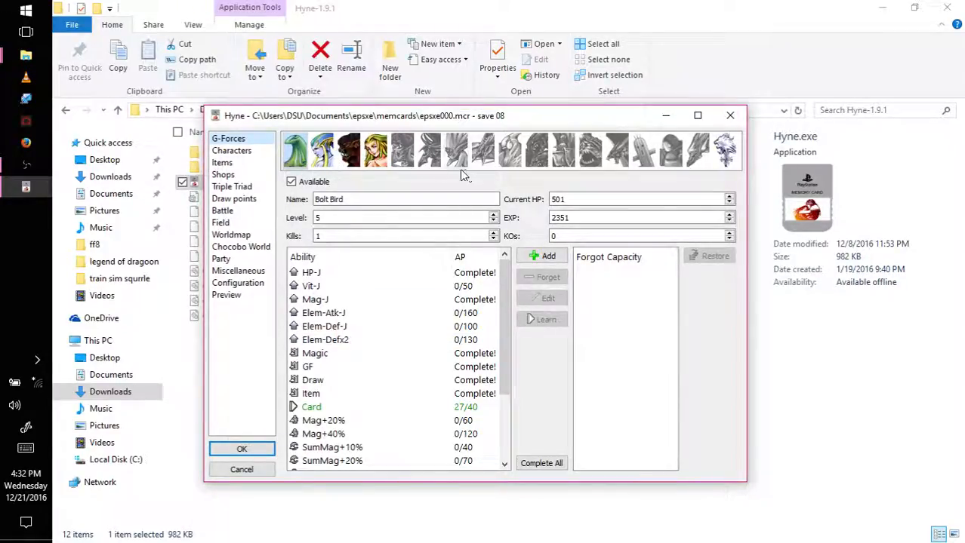
Step: Examine the G-Forces' availability, stats and abilities, including the Griever page, Bolt Bird, Ice Queen, Brothers and Diablos
left_click(726, 158)
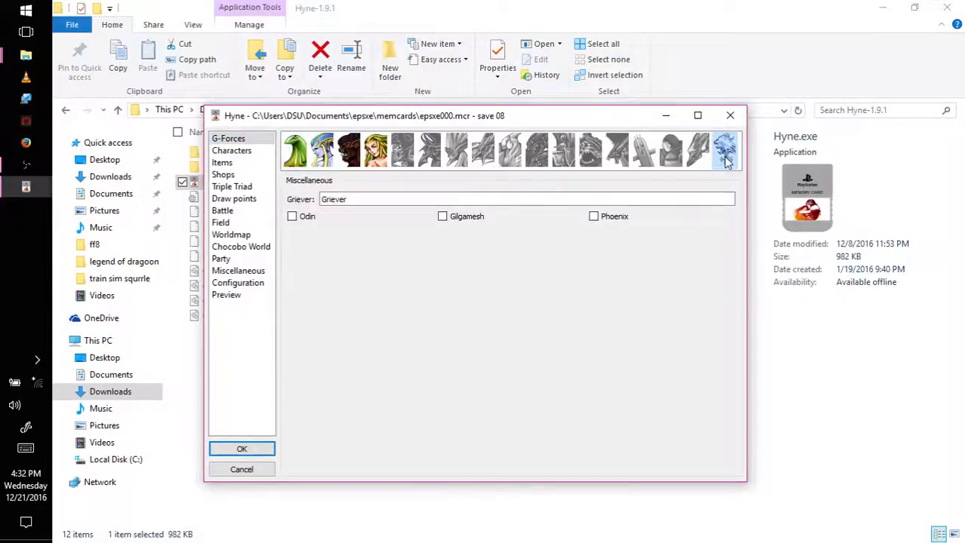
left_click(294, 157)
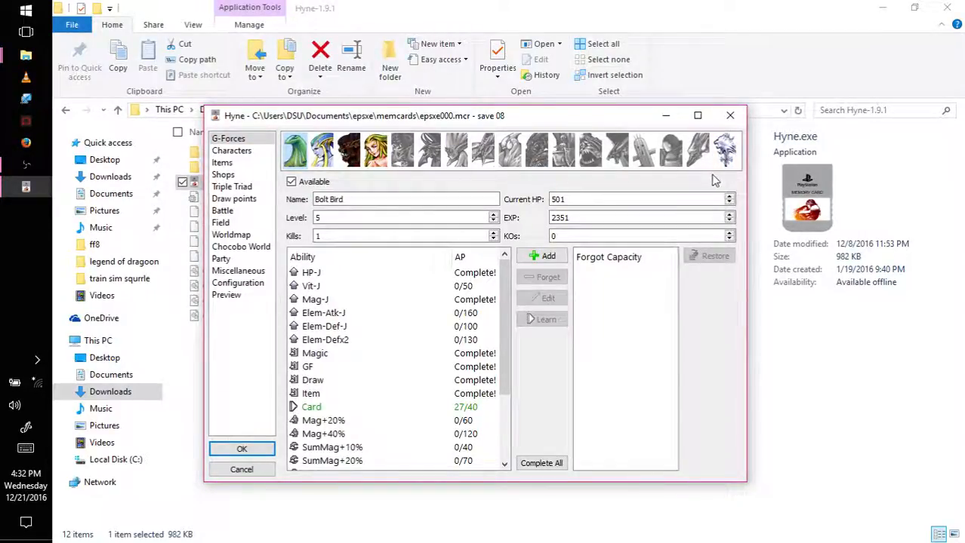
left_click(331, 158)
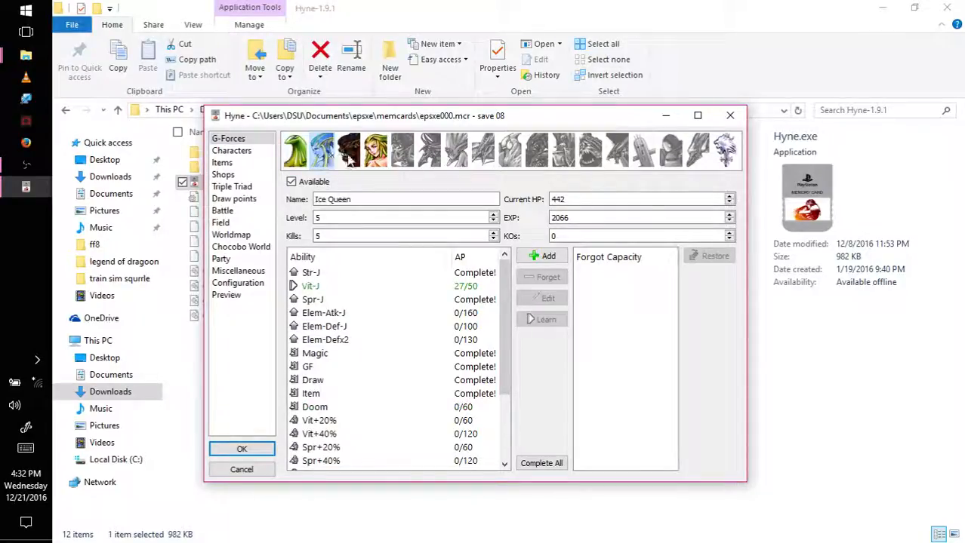
left_click(347, 160)
left_click(323, 160)
left_click(296, 160)
left_click(315, 161)
left_click(343, 166)
left_click(323, 165)
left_click(302, 164)
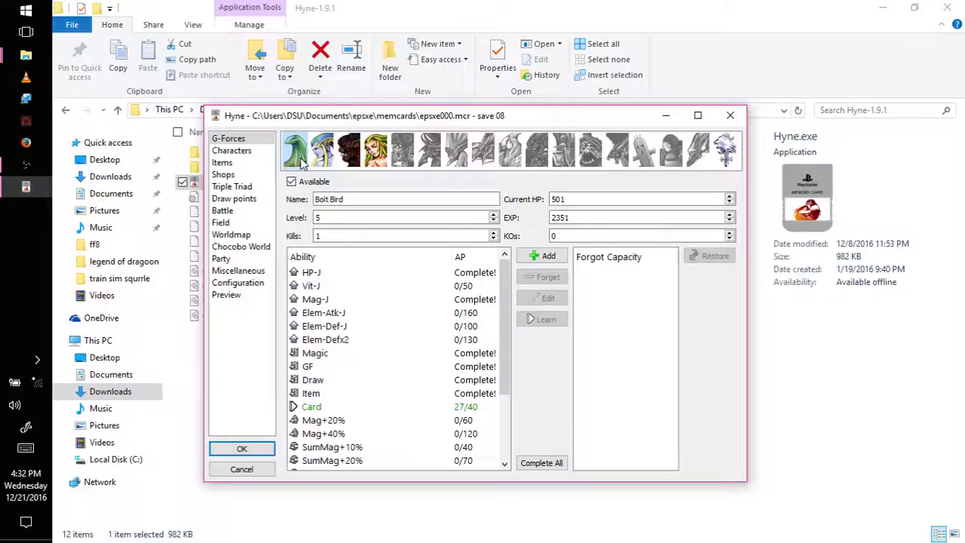
left_click(401, 155)
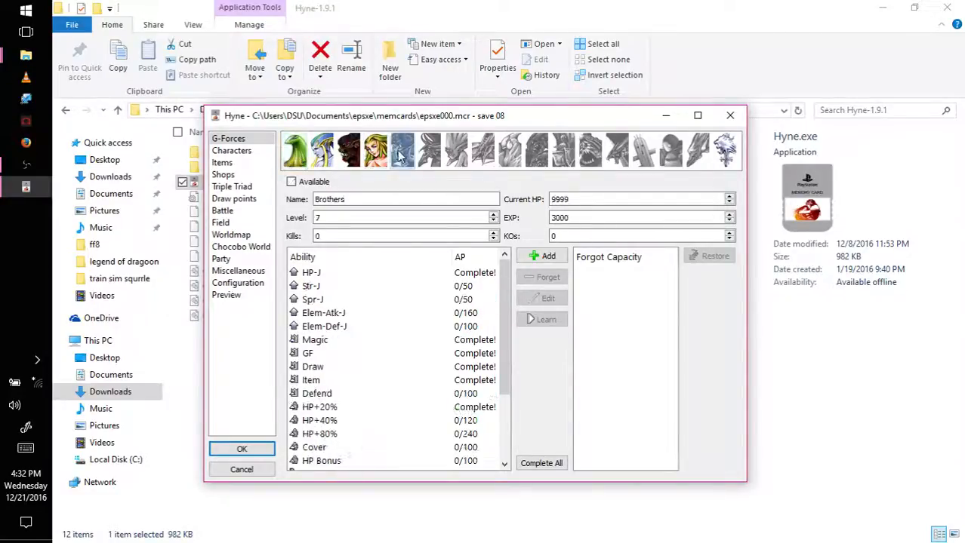
left_click(435, 154)
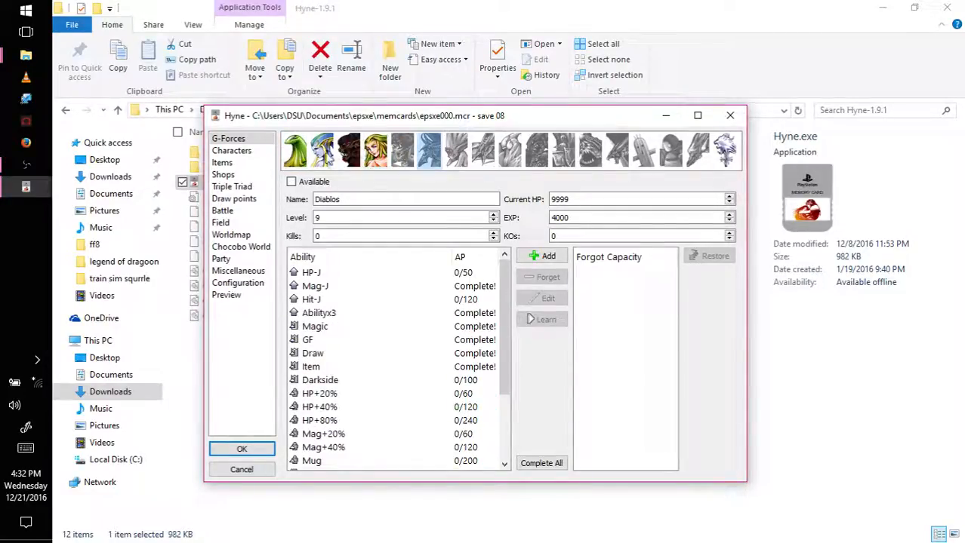
Step: Set the AP of Bolt Bird's Card ability to 28 out of 40
left_click(296, 161)
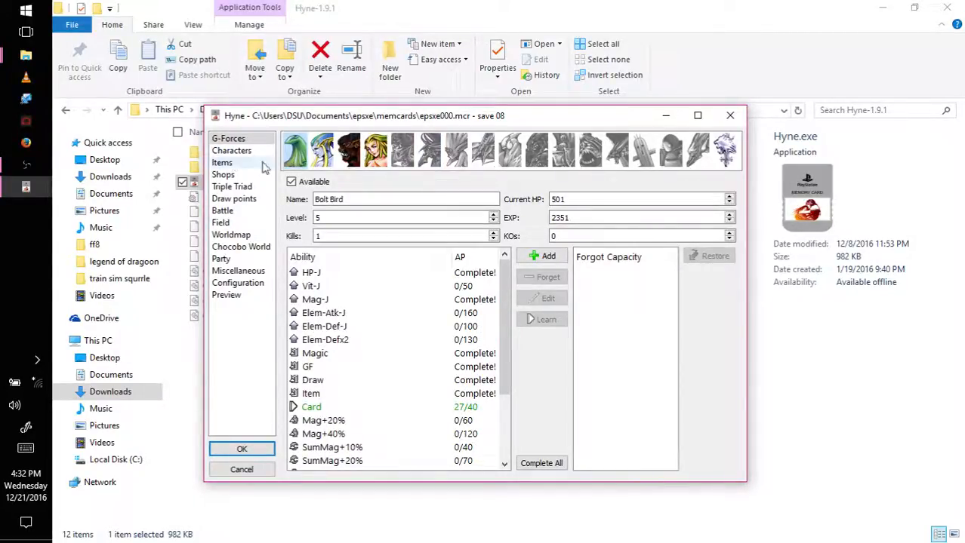
mouse_move(505, 298)
left_mouse_down()
mouse_move(508, 375)
mouse_move(506, 298)
left_mouse_up()
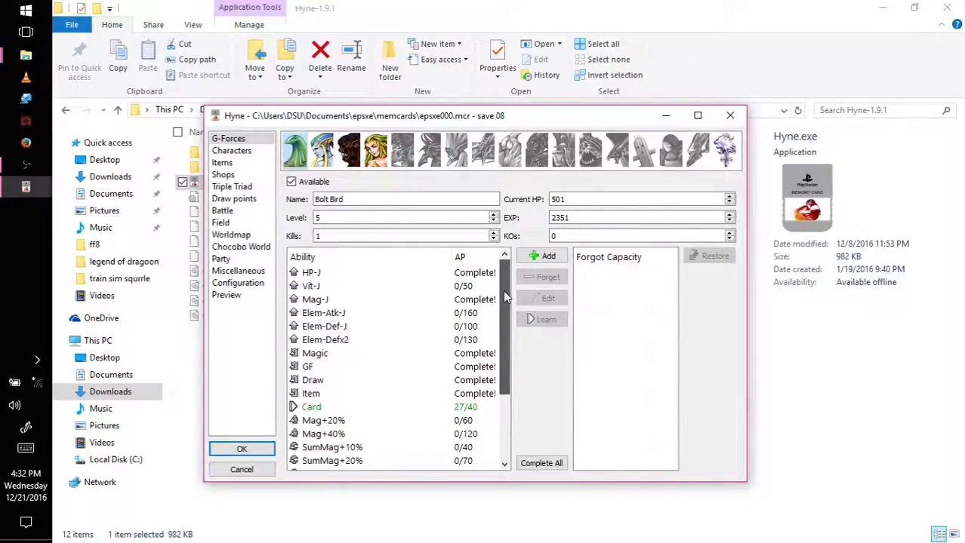
left_click(357, 409)
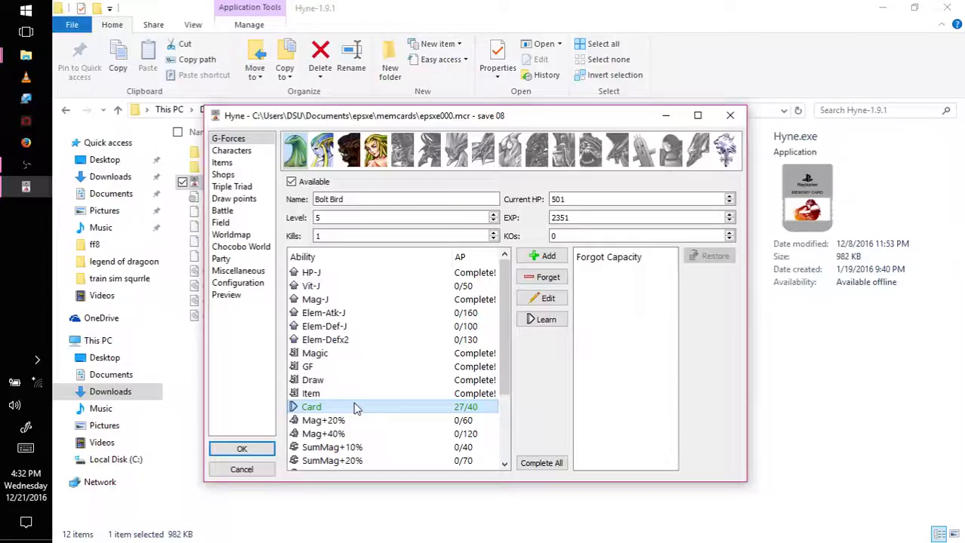
double_click(468, 413)
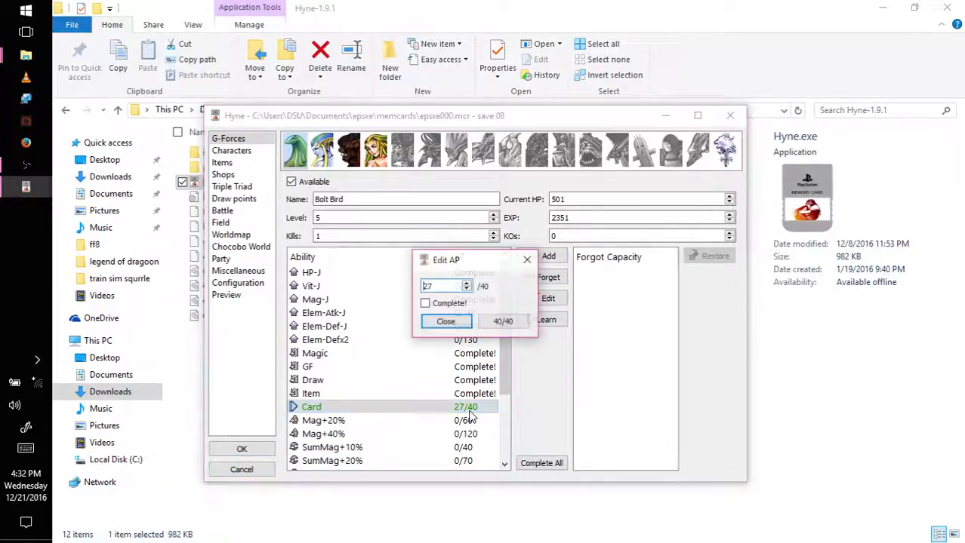
left_click(466, 285)
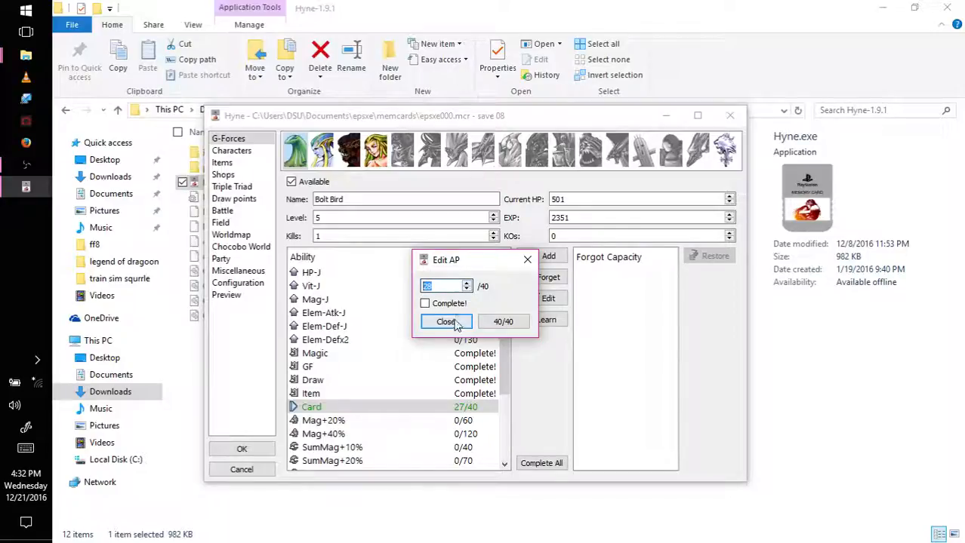
left_click(445, 321)
Step: Set the AP of Ice Queen's Vit-J ability to 28 out of 50
left_click(317, 163)
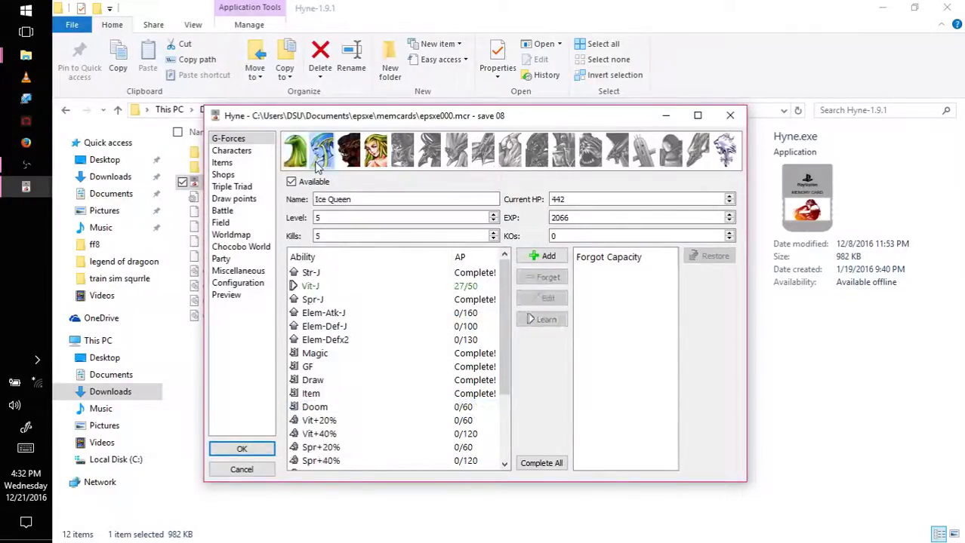
double_click(449, 286)
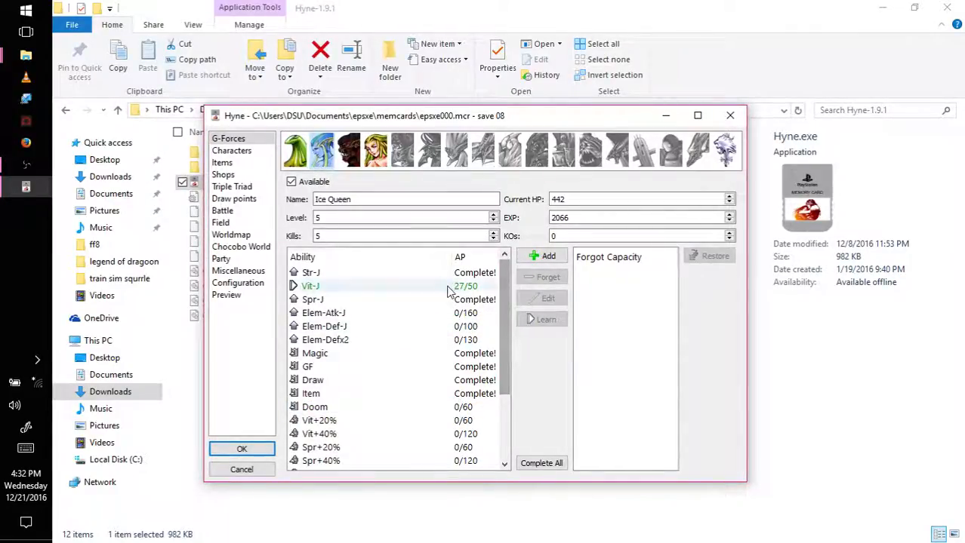
left_click(468, 286)
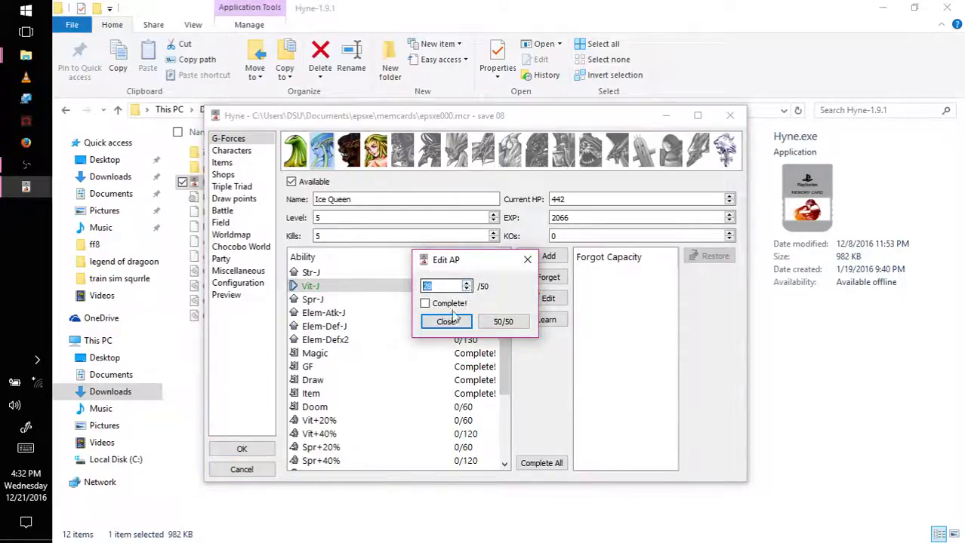
left_click(445, 322)
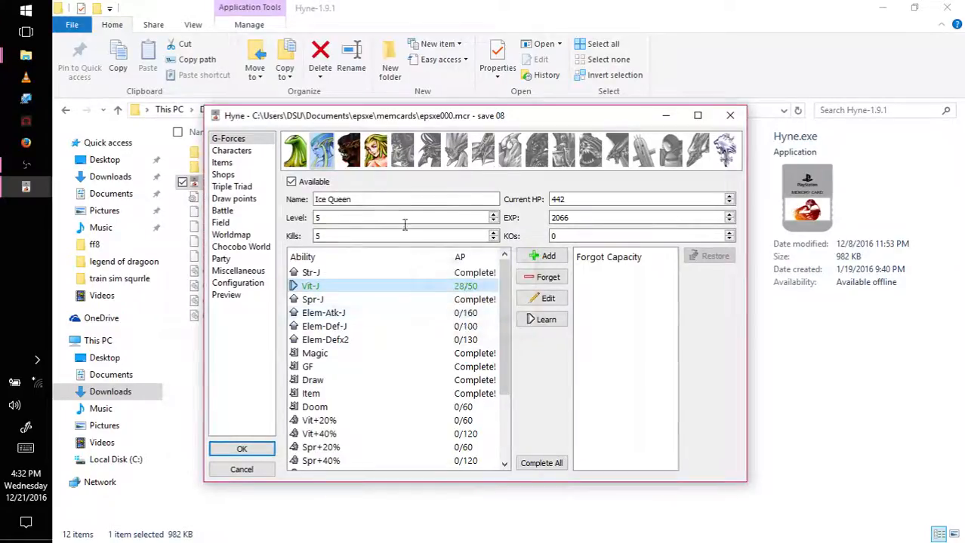
Step: Check the AP entry of Fire King's HP-J ability and close its editor
left_click(349, 161)
double_click(459, 273)
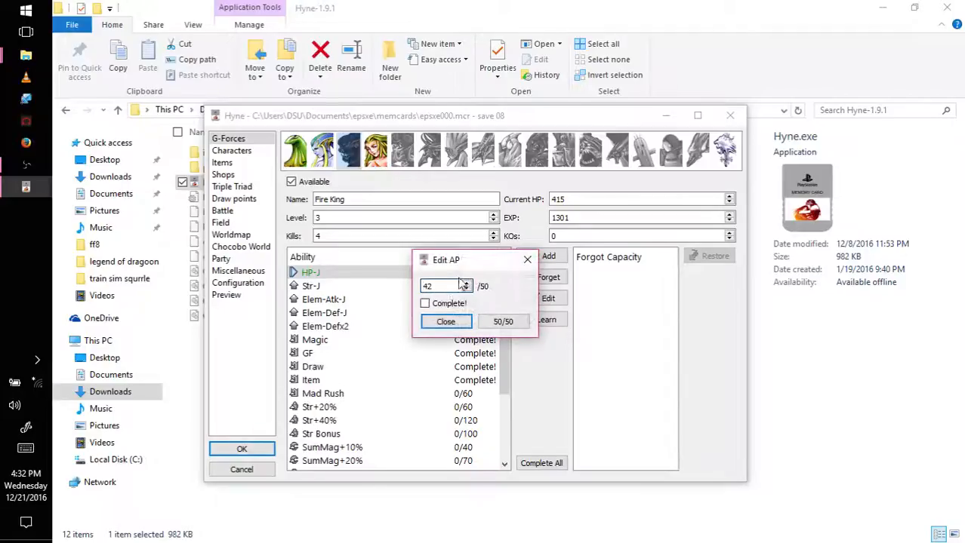
left_click(445, 322)
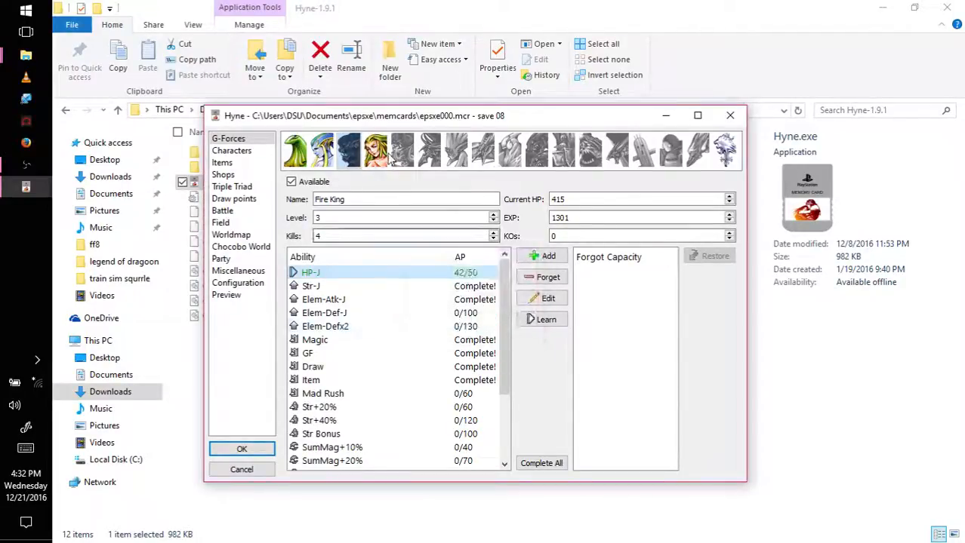
Step: Set the AP of the Boost ability to 6 out of 10 for the G-Force DEWTHEDEW
left_click(375, 151)
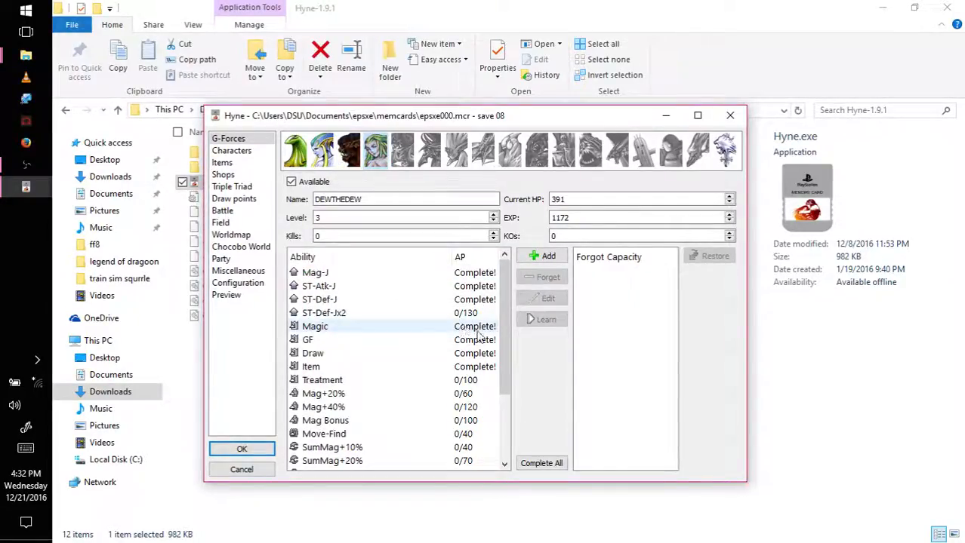
left_click_drag(501, 351, 502, 414)
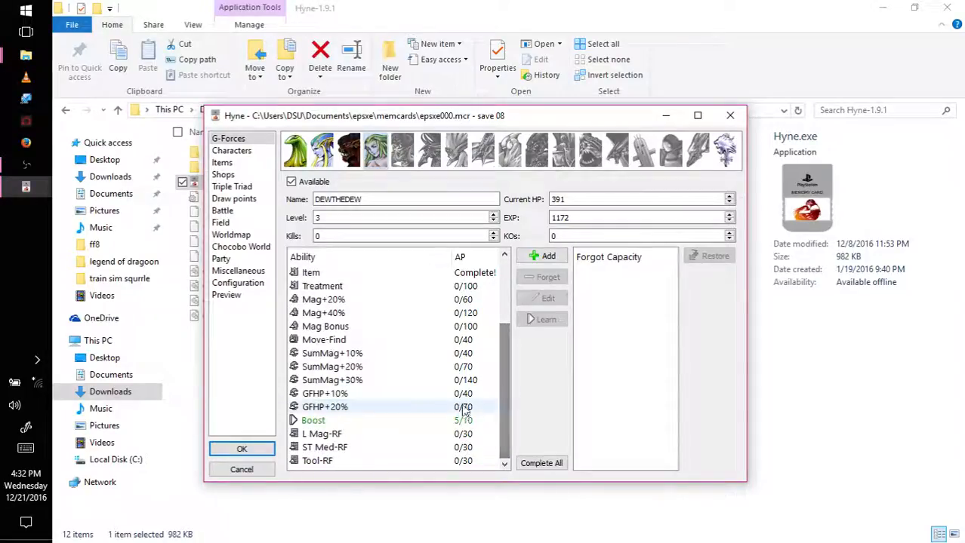
double_click(442, 419)
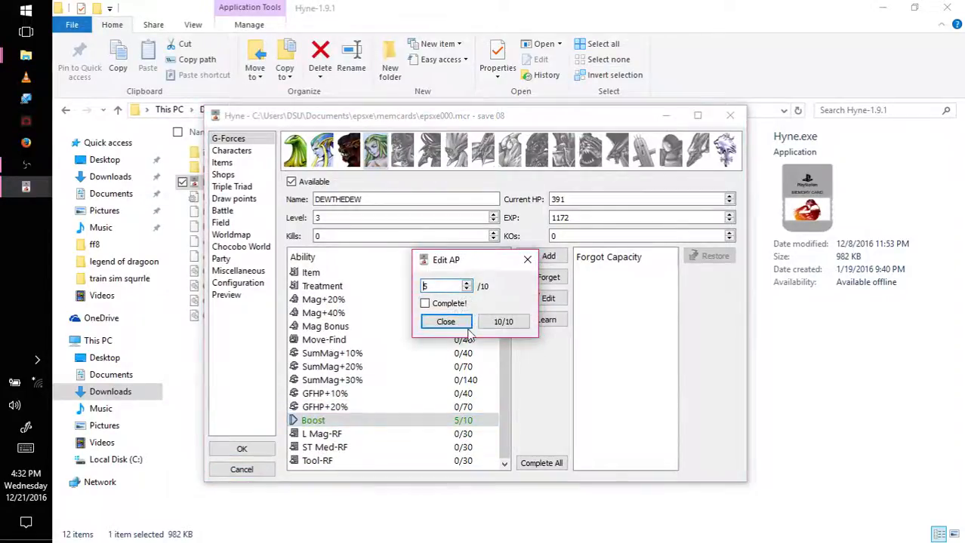
left_click(466, 284)
left_click(445, 322)
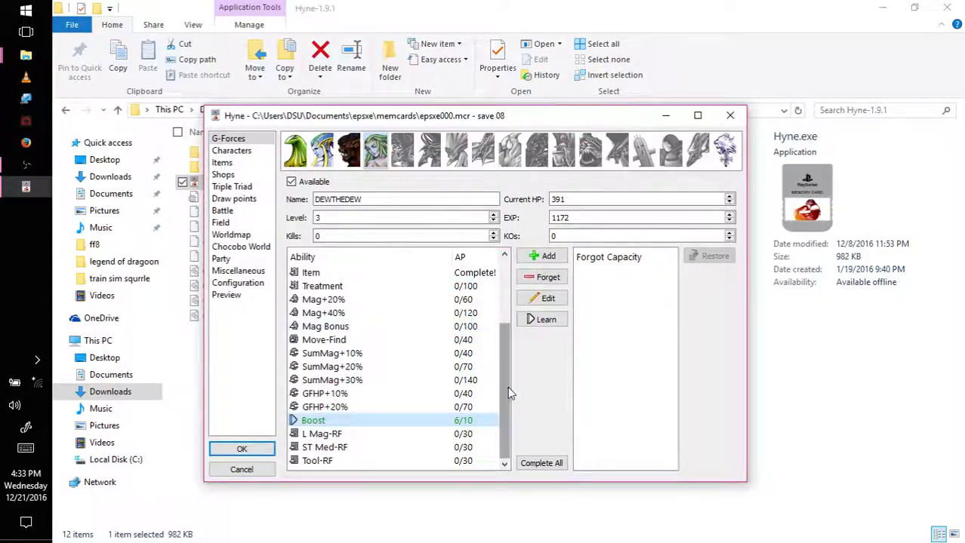
Step: Try setting the AP of DEWTHEDEW's Magic ability to 1 out of 1, and mark the ability complete again
left_click_drag(504, 388, 506, 342)
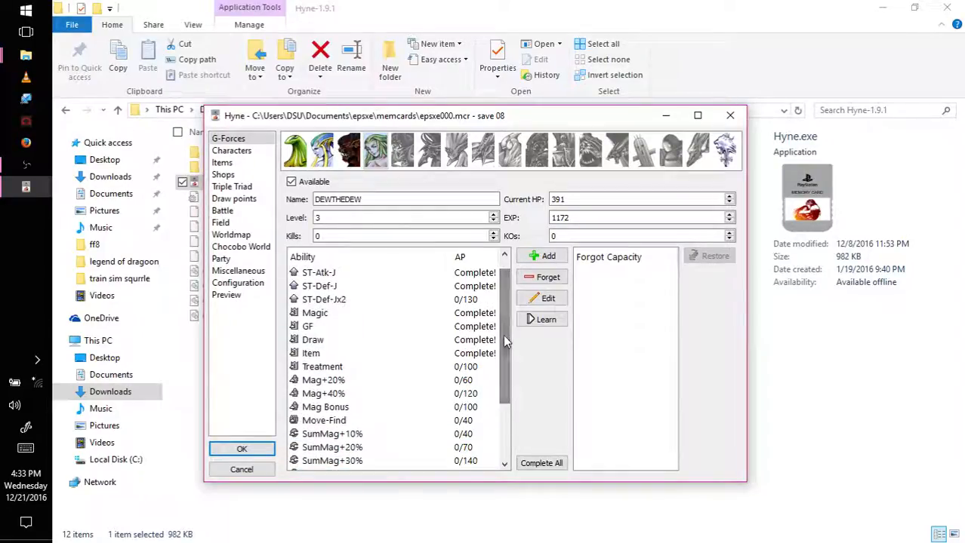
double_click(392, 314)
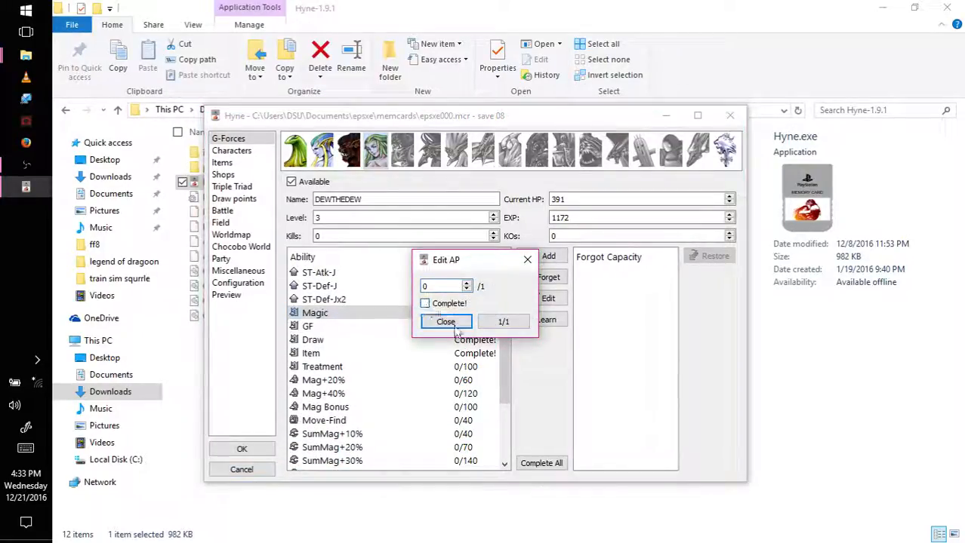
left_click(467, 283)
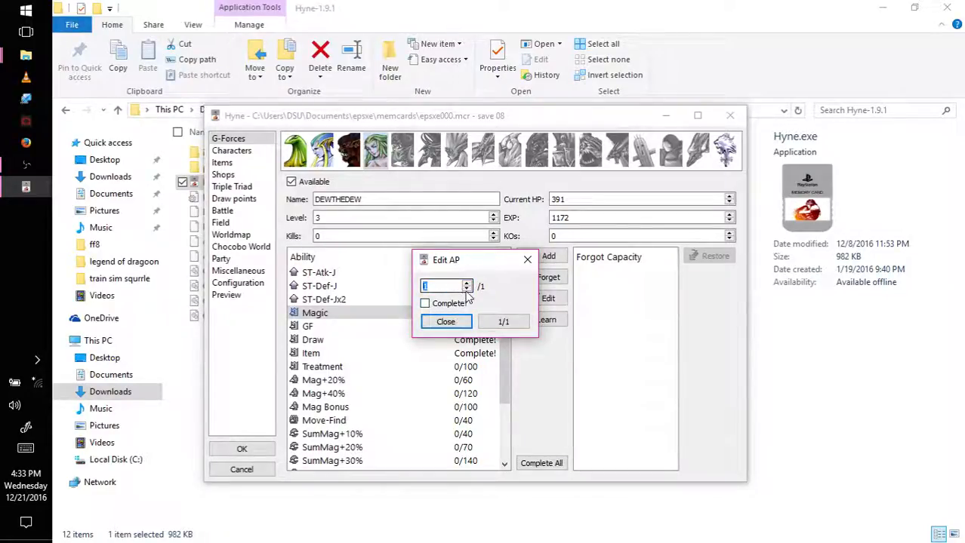
left_click(445, 322)
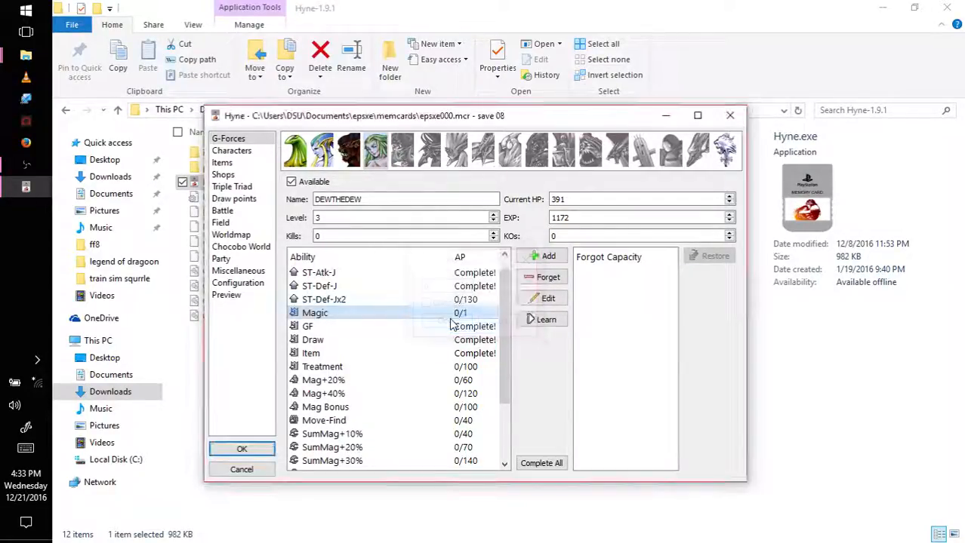
double_click(451, 317)
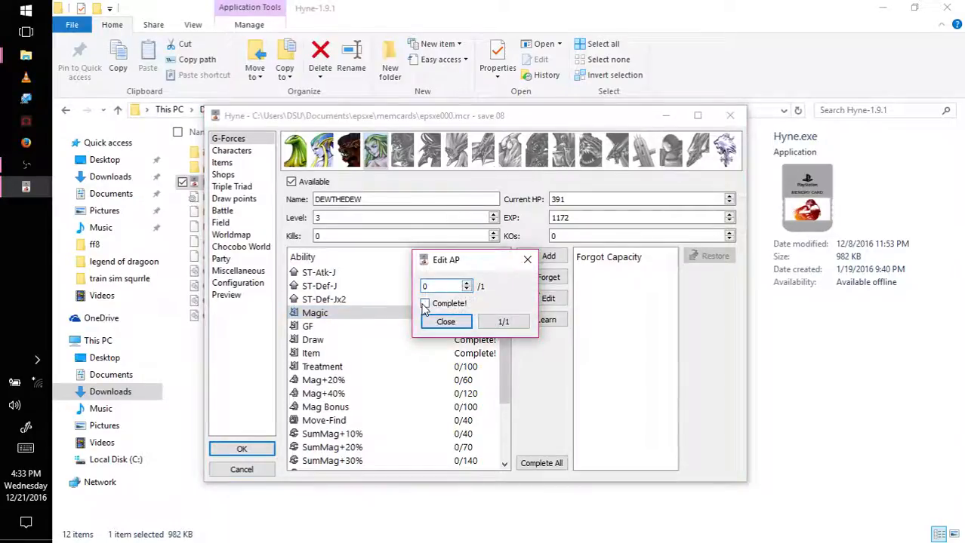
left_click(445, 323)
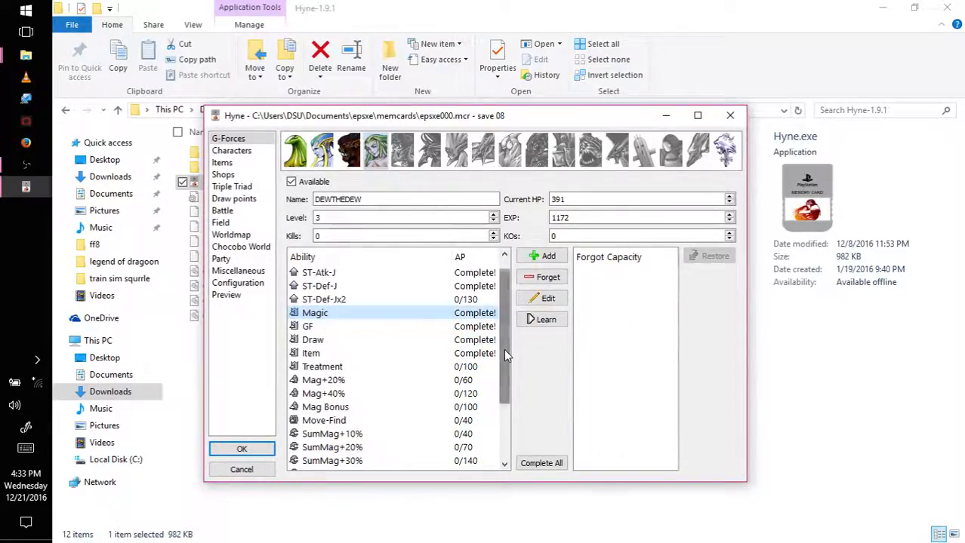
Step: Make DEWTHEDEW forget the Magic ability, restore it from the forgotten abilities and mark it complete
mouse_move(504, 349)
left_mouse_down()
mouse_move(499, 410)
mouse_move(504, 361)
left_mouse_up()
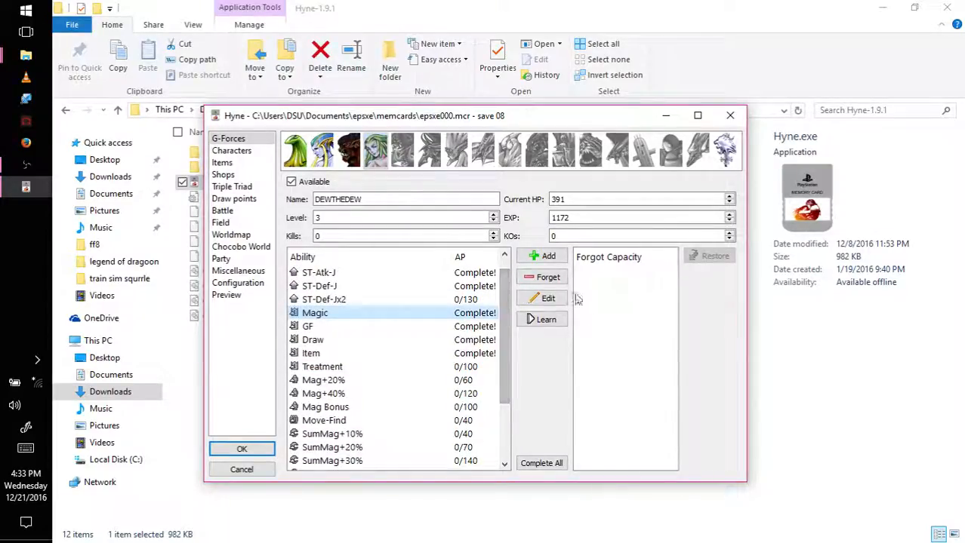
left_click(545, 277)
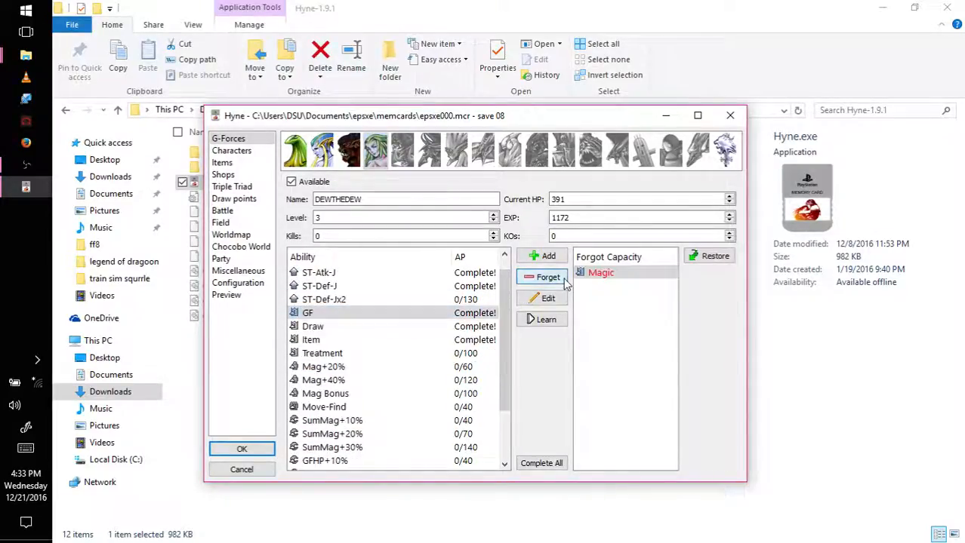
left_click(705, 256)
double_click(393, 318)
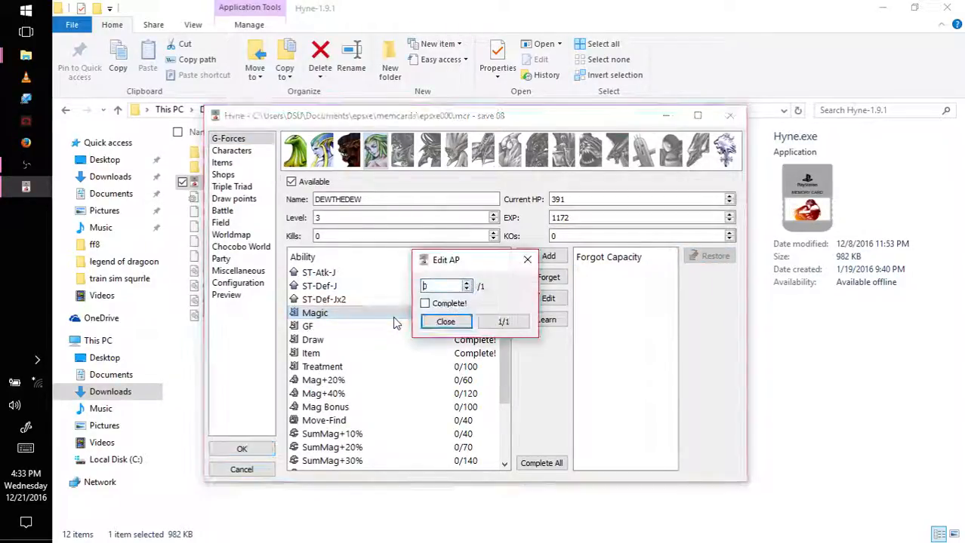
left_click(425, 302)
left_click(444, 323)
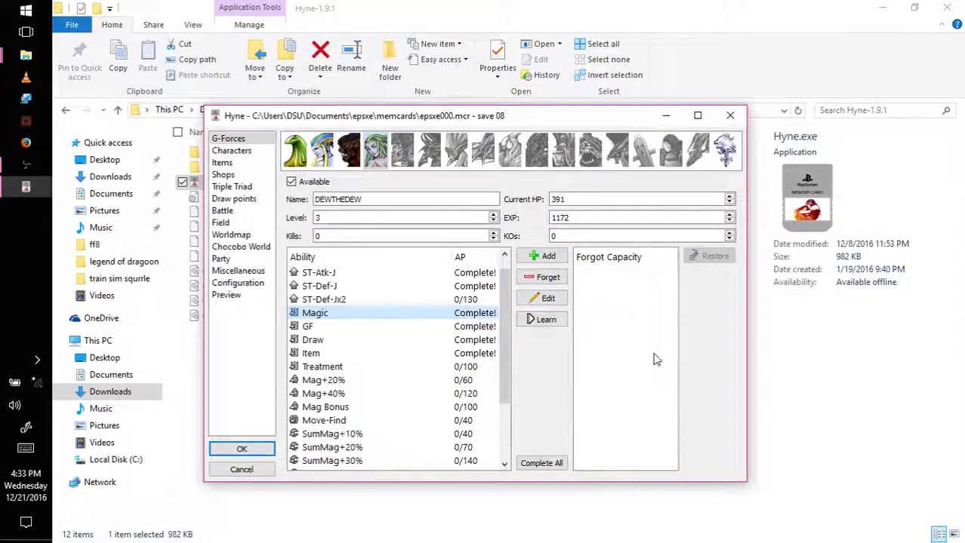
Step: Try adding the HP-J ability to DEWTHEDEW and remove it again
left_click(542, 258)
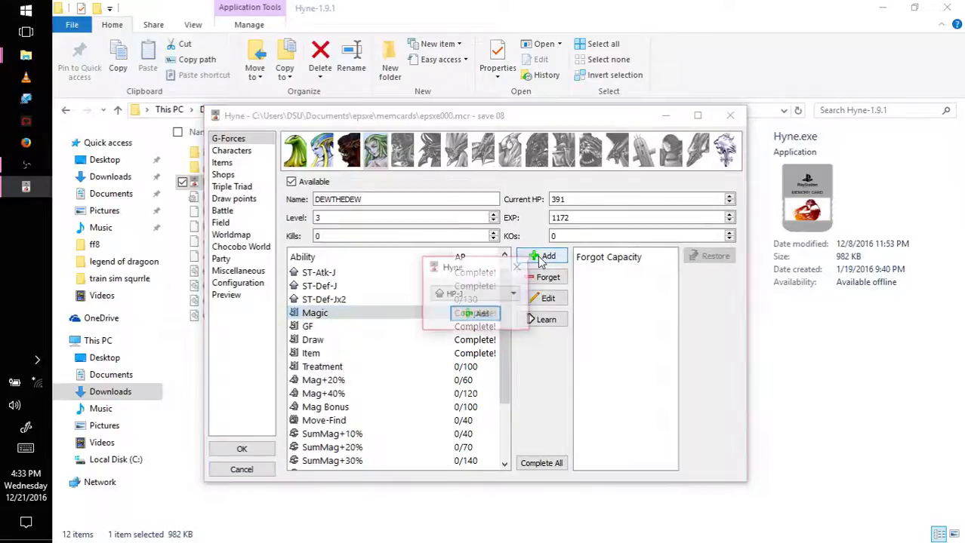
left_click(492, 298)
left_click(490, 302)
left_click(477, 314)
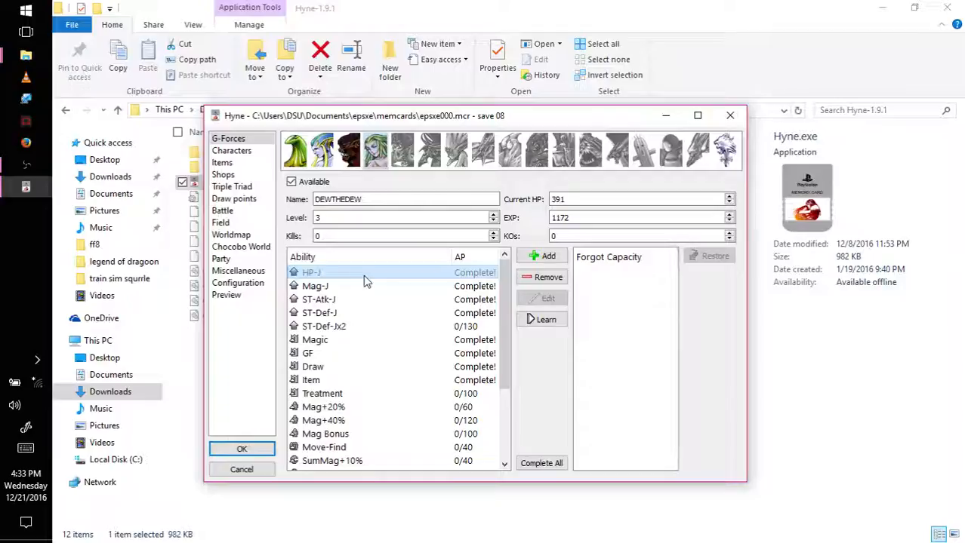
left_click(541, 278)
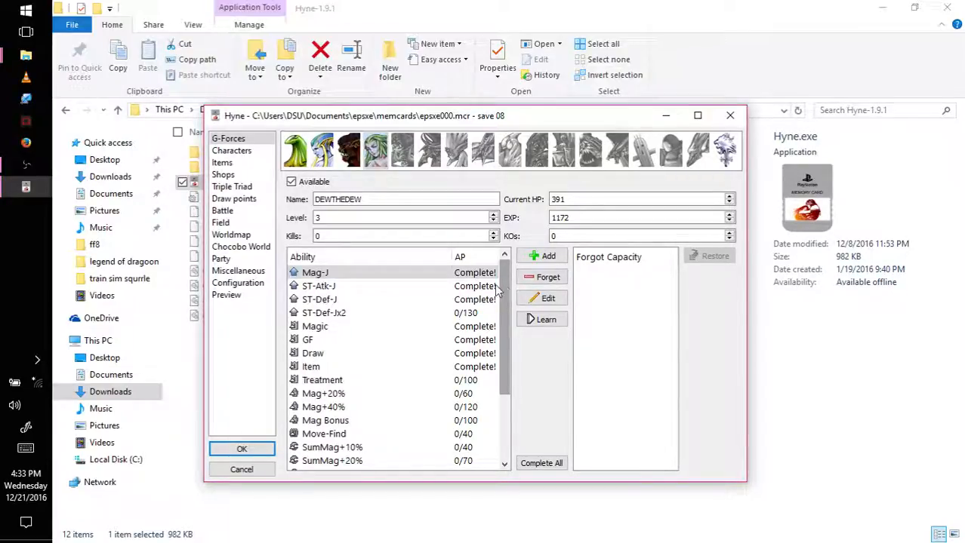
Step: Look over the save's Characters, Items and Shops pages
left_click(241, 155)
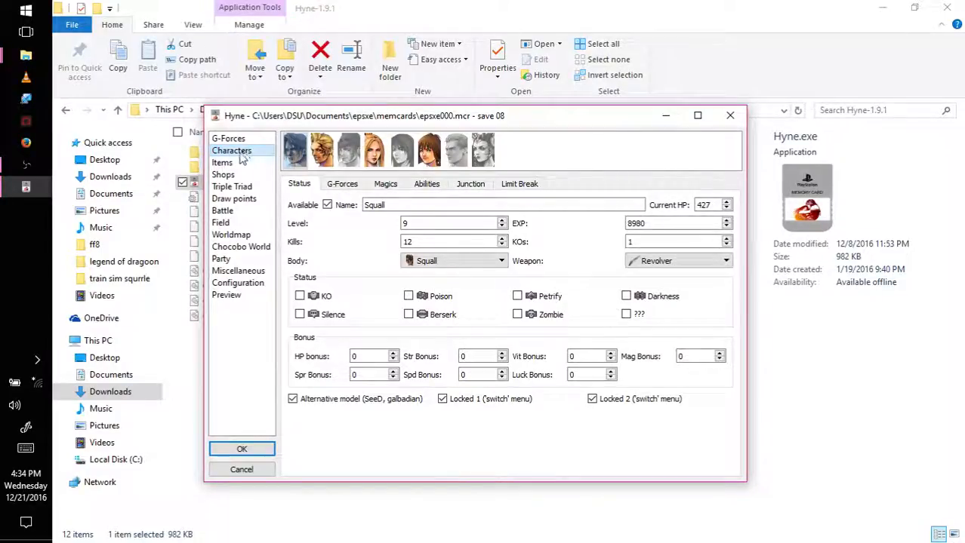
left_click(228, 165)
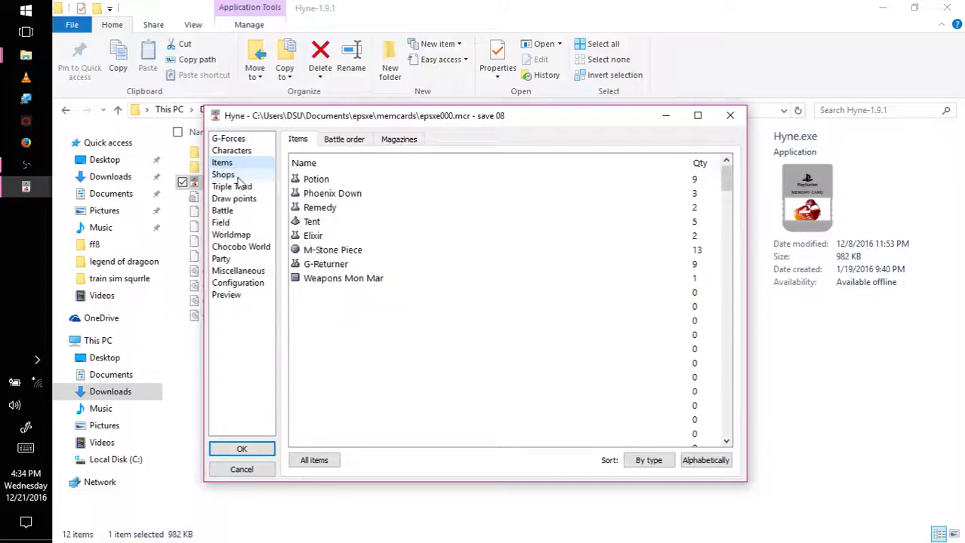
left_click(237, 176)
Step: Set the state of the Thunder draw point at Balamb- Town Square to Filled
left_click(234, 200)
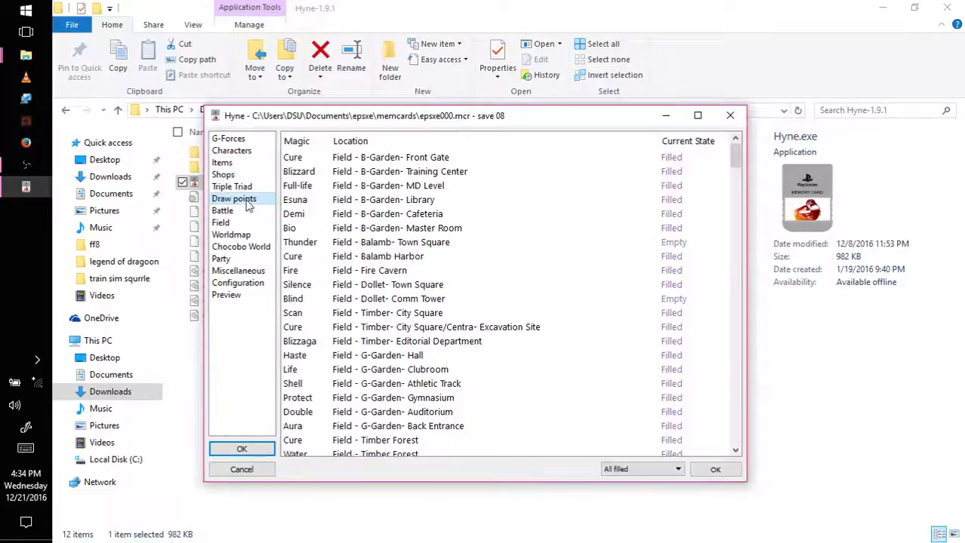
left_click(679, 247)
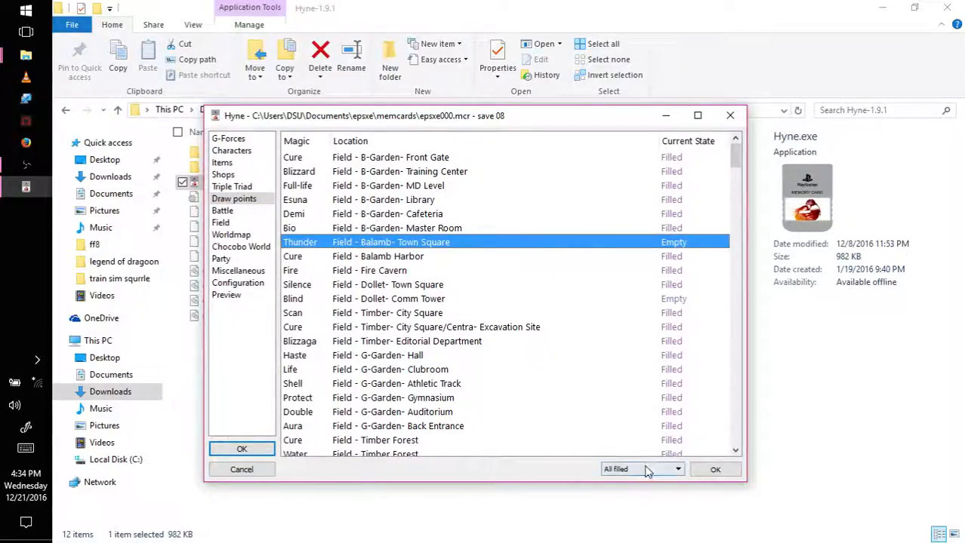
left_click(664, 243)
left_click(665, 244)
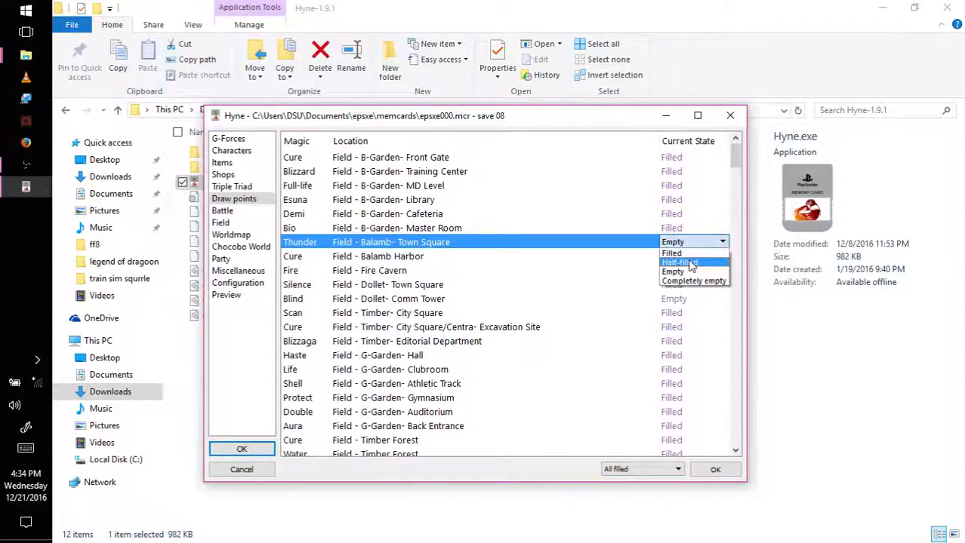
left_click(695, 254)
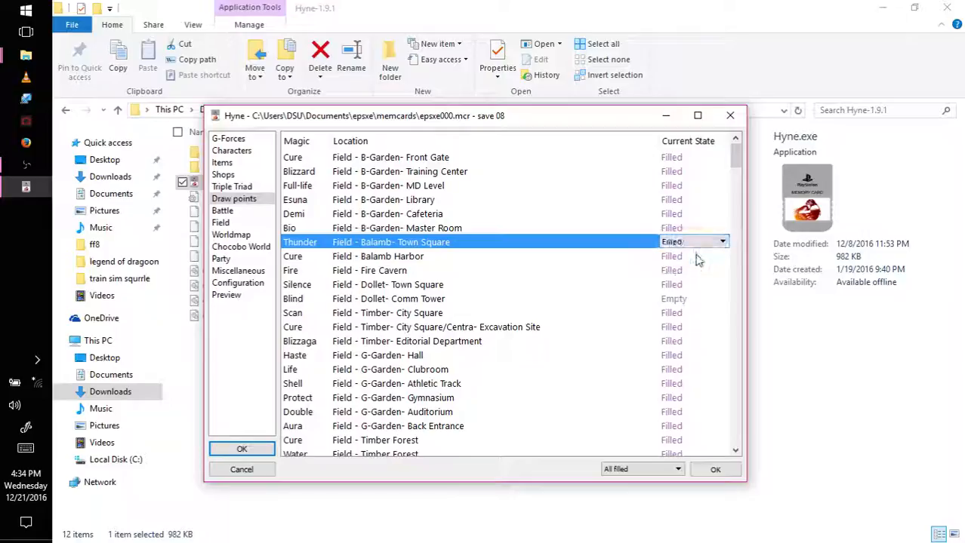
Step: Set the state of the Blind draw point at Dollet- Comm Tower to Completely empty
left_click(485, 312)
left_click(478, 300)
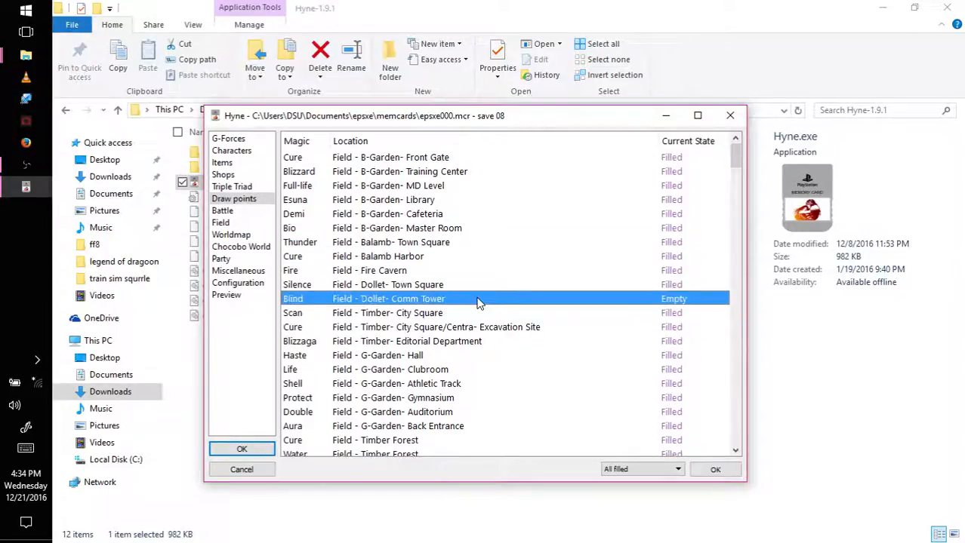
left_click(691, 302)
left_click(691, 302)
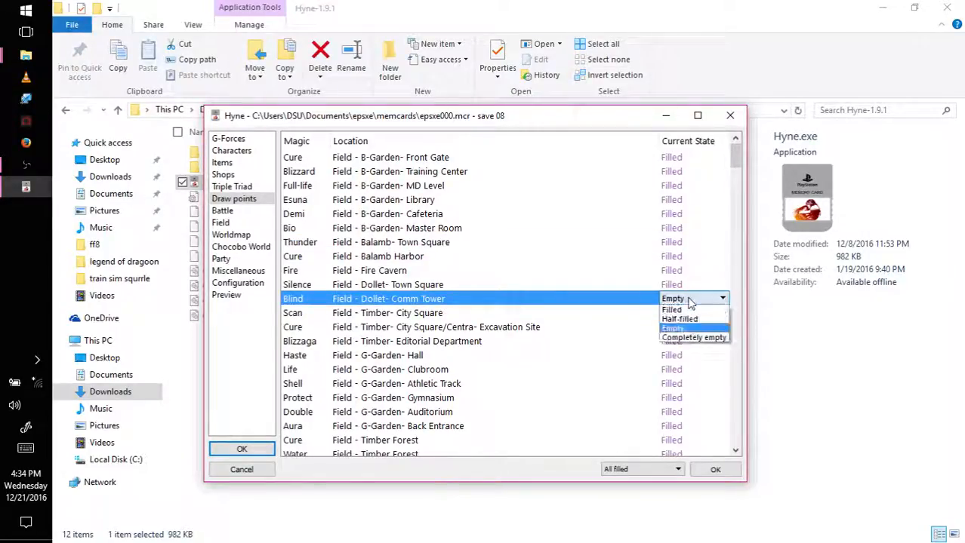
left_click(690, 338)
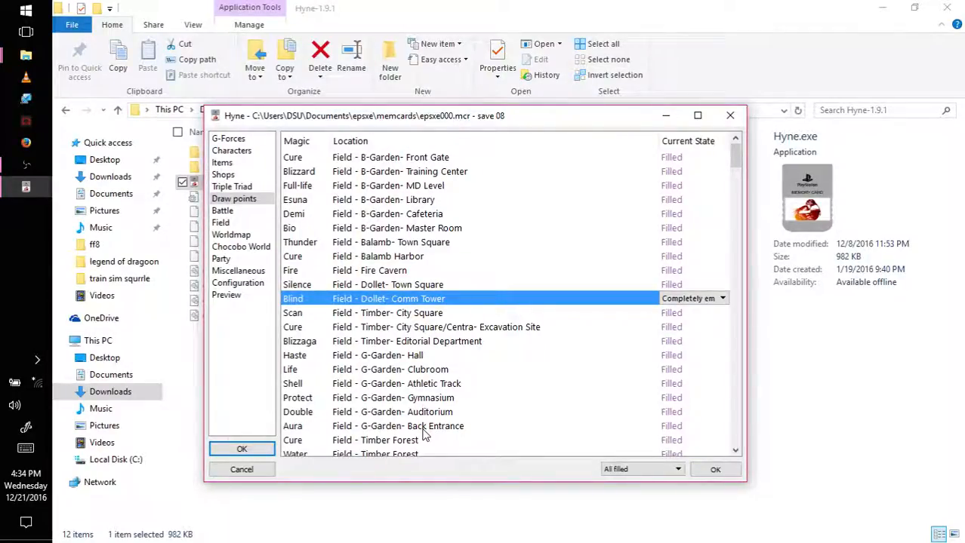
Step: Mark the Balamb Shop as visited once and try toggling its G-Hi-Potion item
left_click(230, 176)
left_click(310, 151)
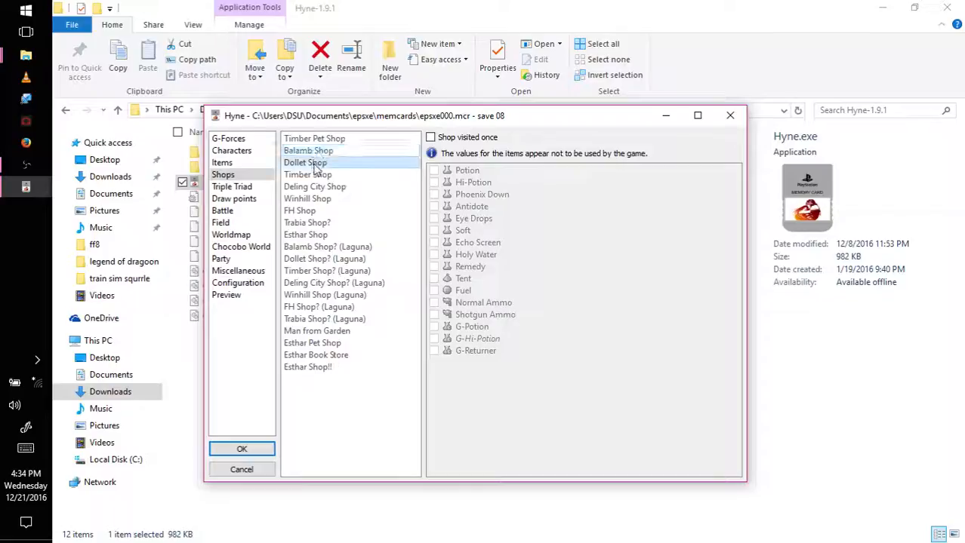
left_click(317, 188)
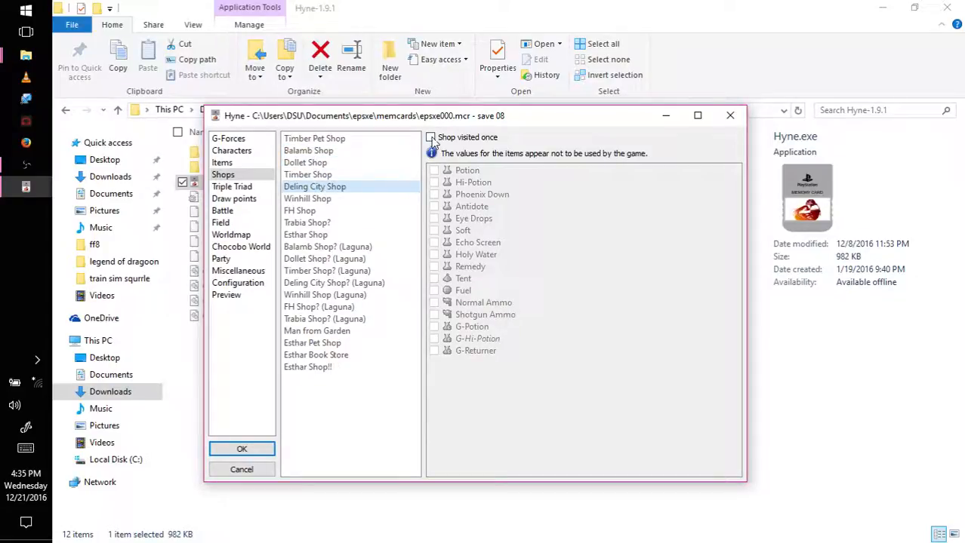
left_click(316, 213)
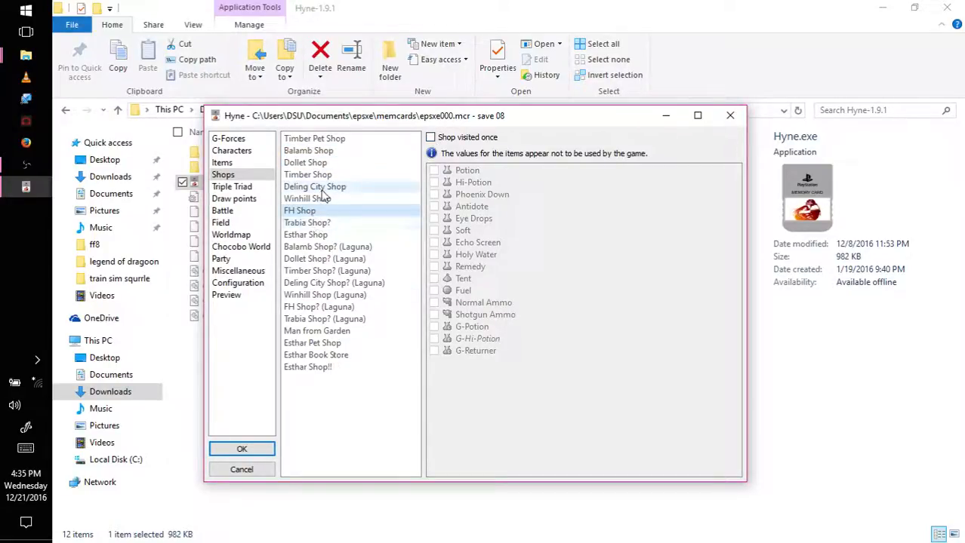
left_click(315, 163)
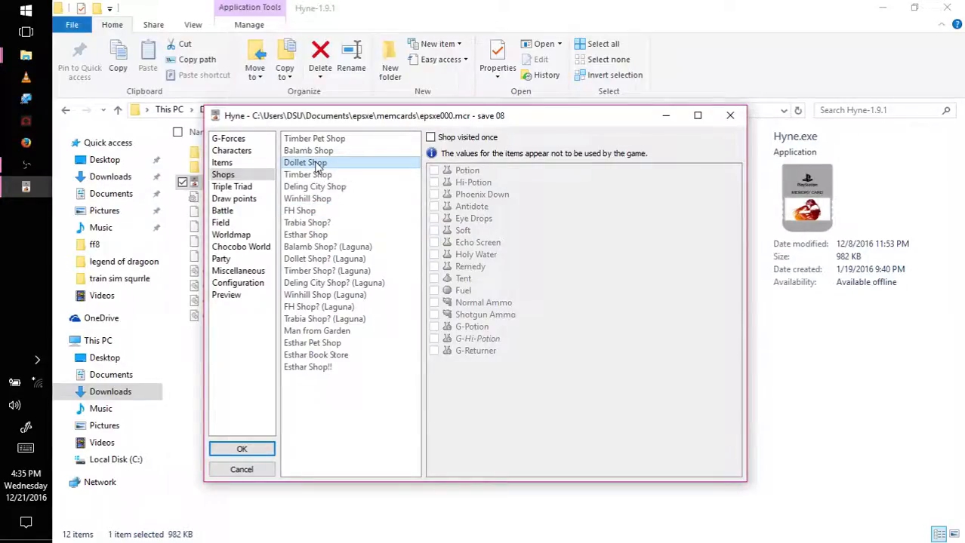
left_click(317, 151)
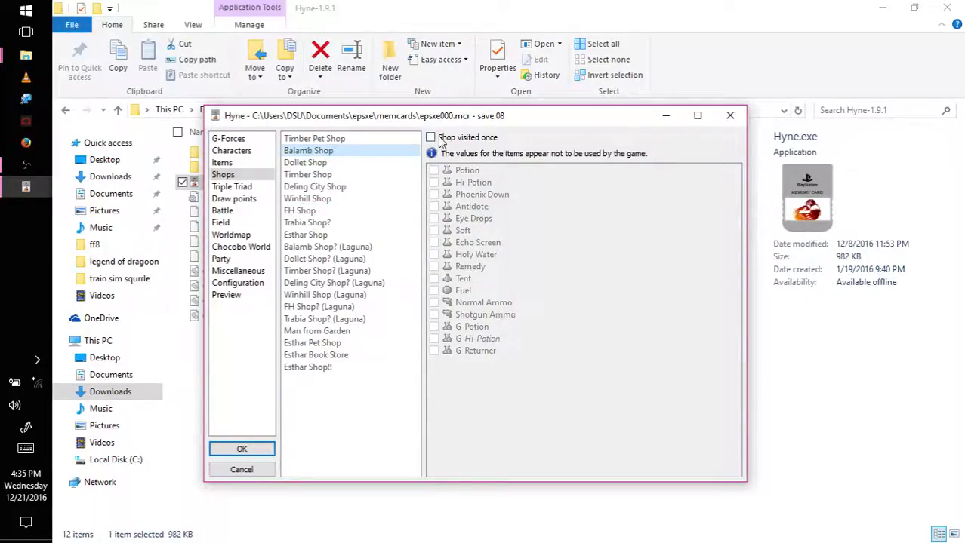
left_click(431, 139)
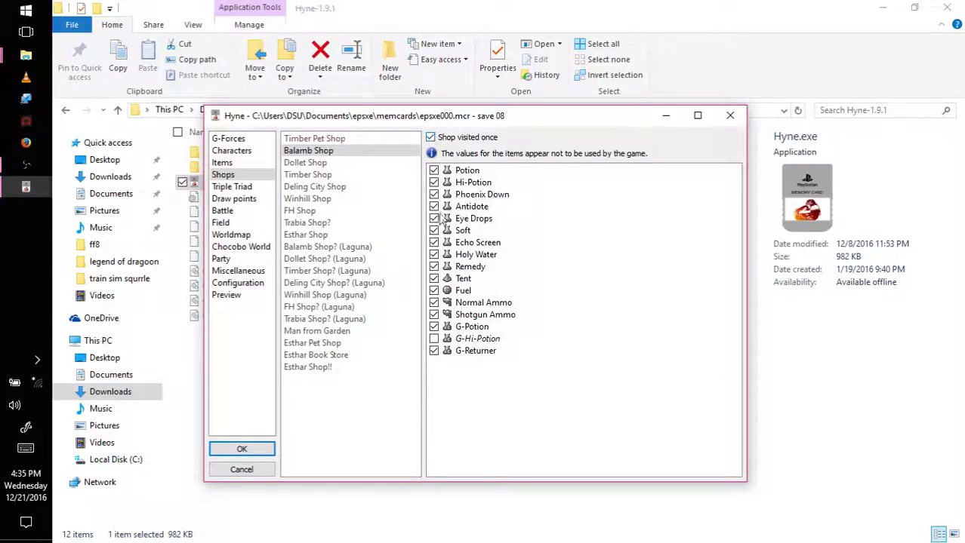
left_click(433, 340)
left_click(434, 340)
Step: Look over the save's Triple Triad cards, battle statistics and full list of field game moments
left_click(251, 188)
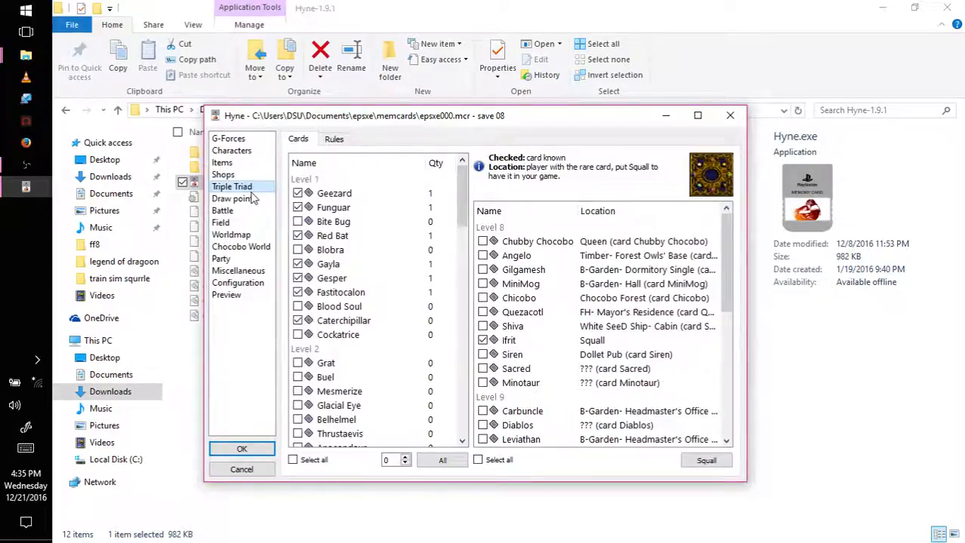
left_click(373, 193)
left_click(412, 210)
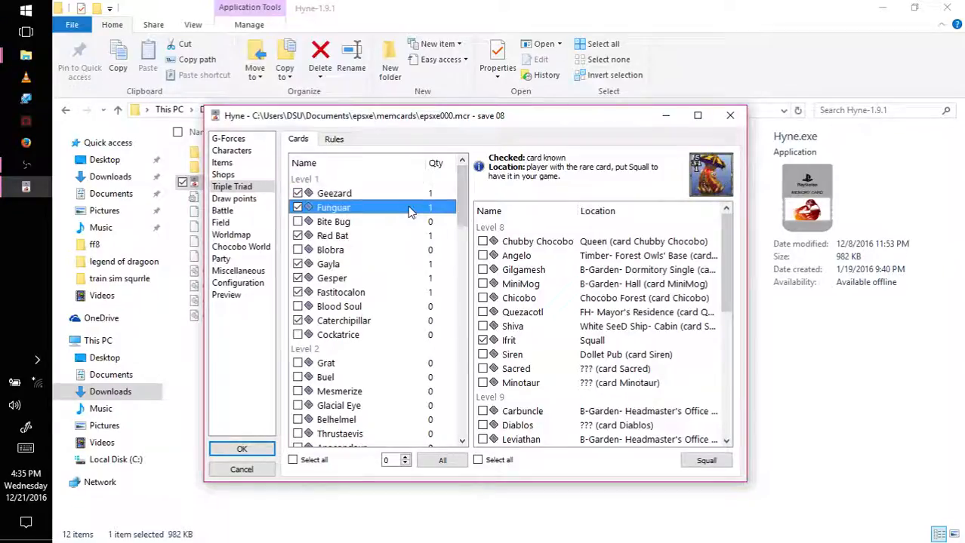
left_click(236, 215)
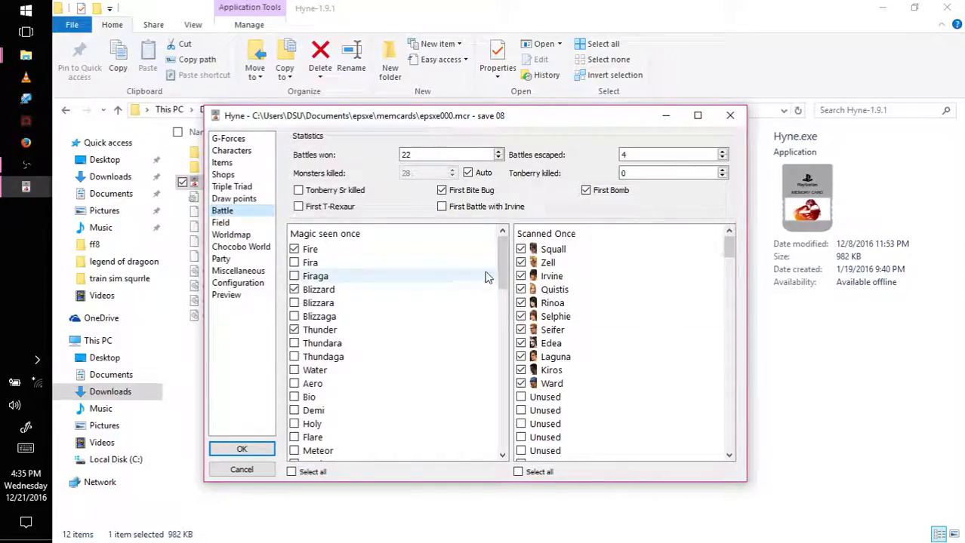
mouse_move(504, 274)
left_mouse_down()
mouse_move(498, 429)
mouse_move(503, 255)
left_mouse_up()
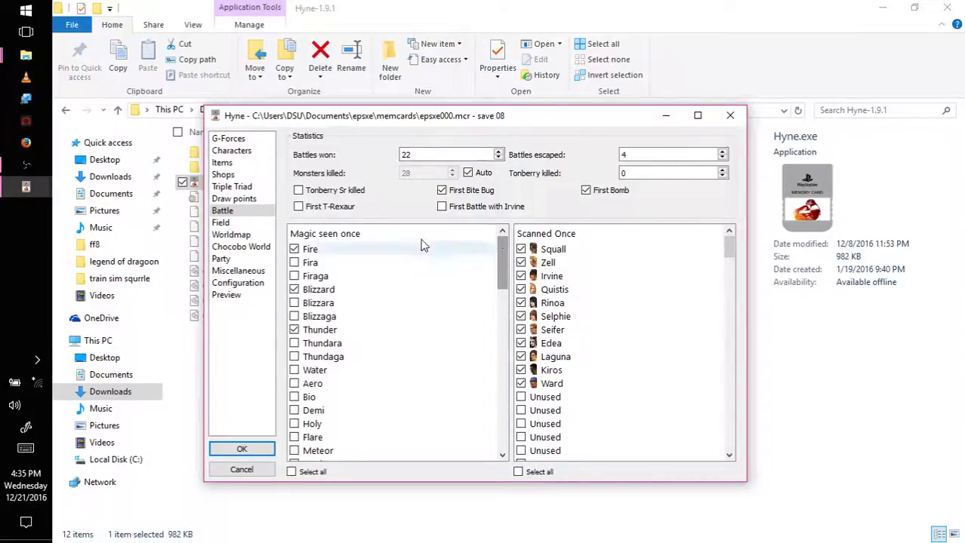
left_click(222, 223)
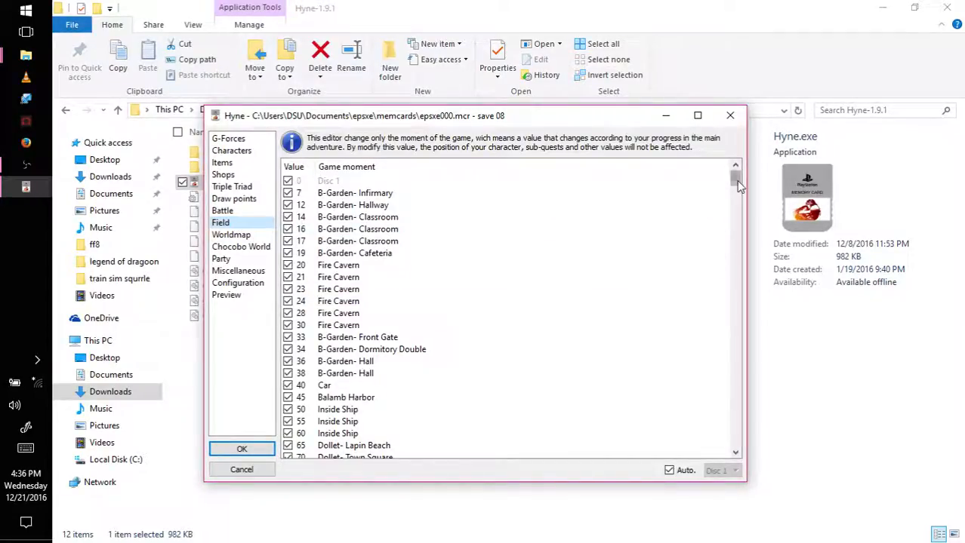
left_click_drag(736, 180, 733, 451)
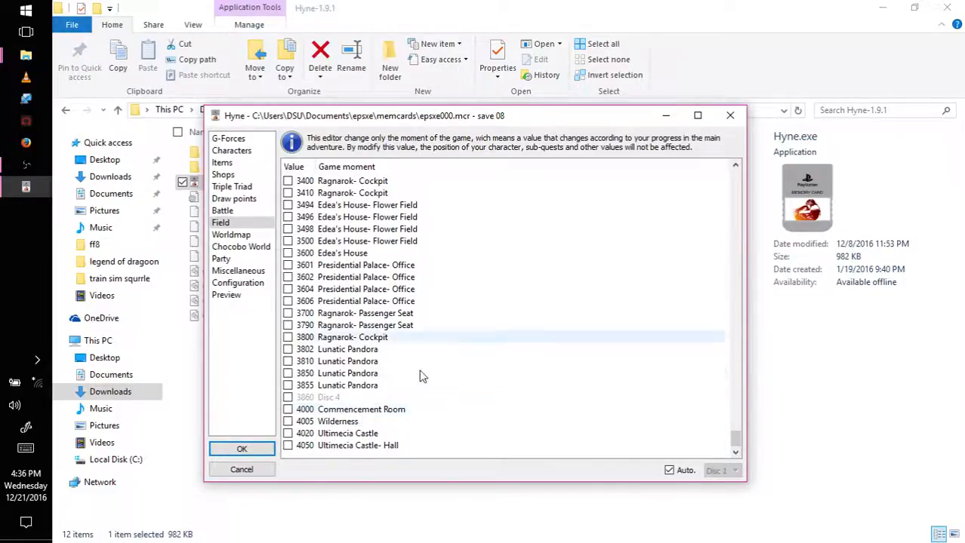
Step: Look over the save's Worldmap, Chocobo World, Party, Miscellaneous, Configuration and Preview pages
left_click(221, 236)
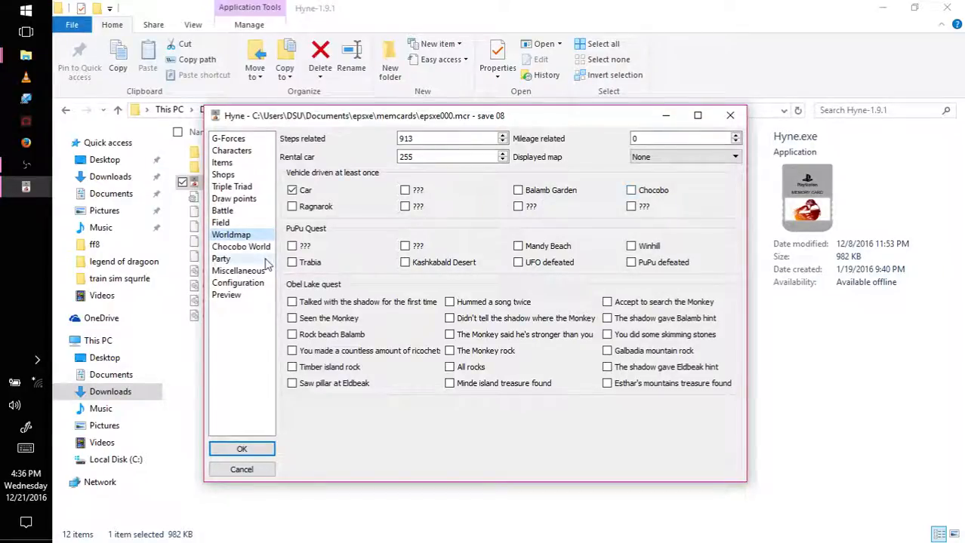
left_click(237, 248)
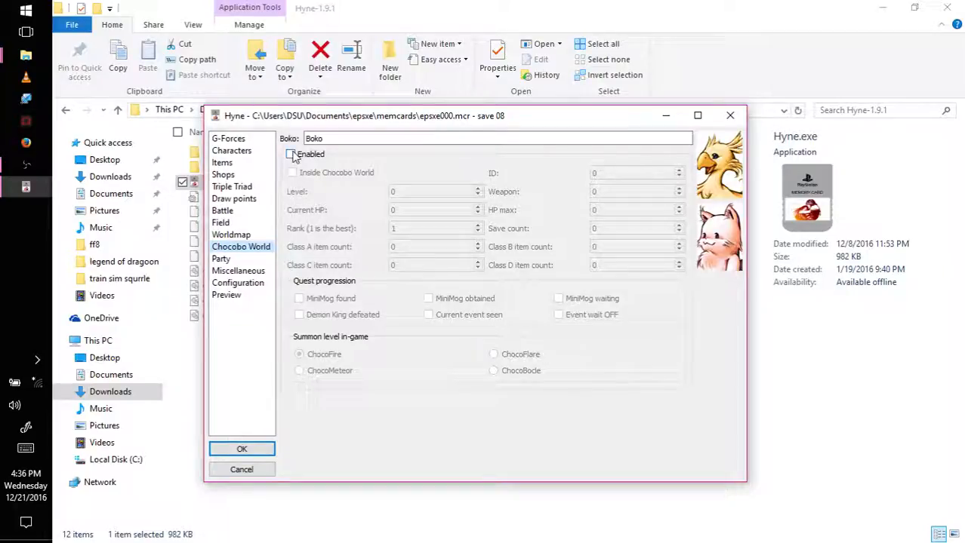
left_click(221, 259)
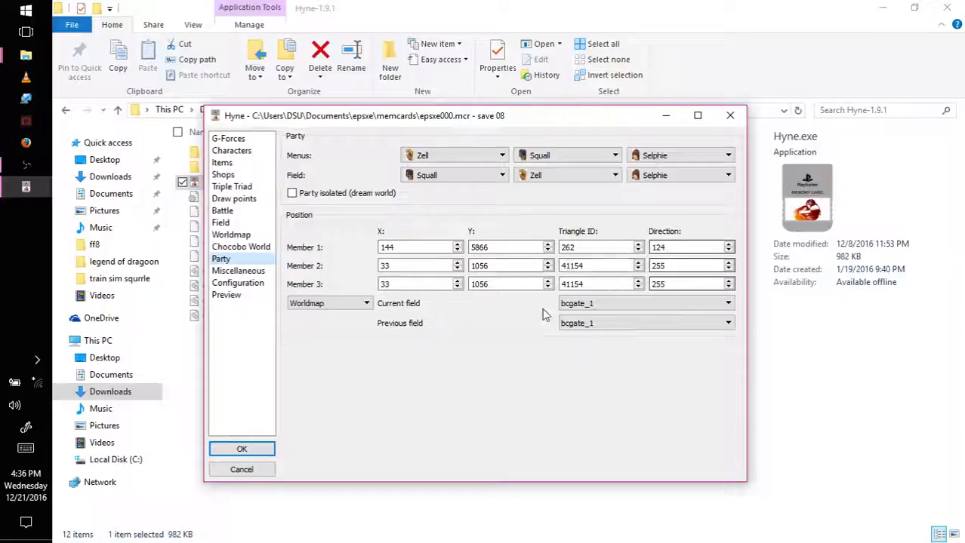
left_click(235, 272)
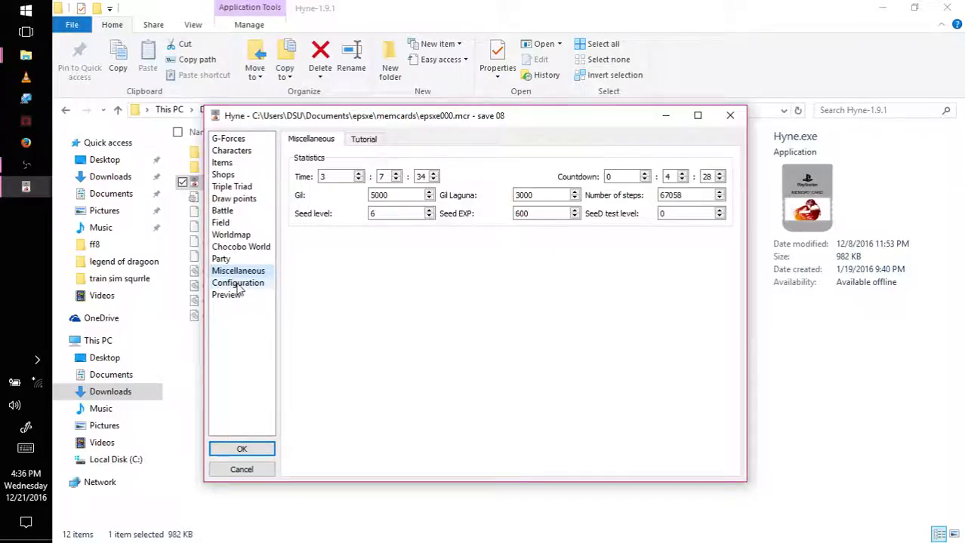
left_click(237, 284)
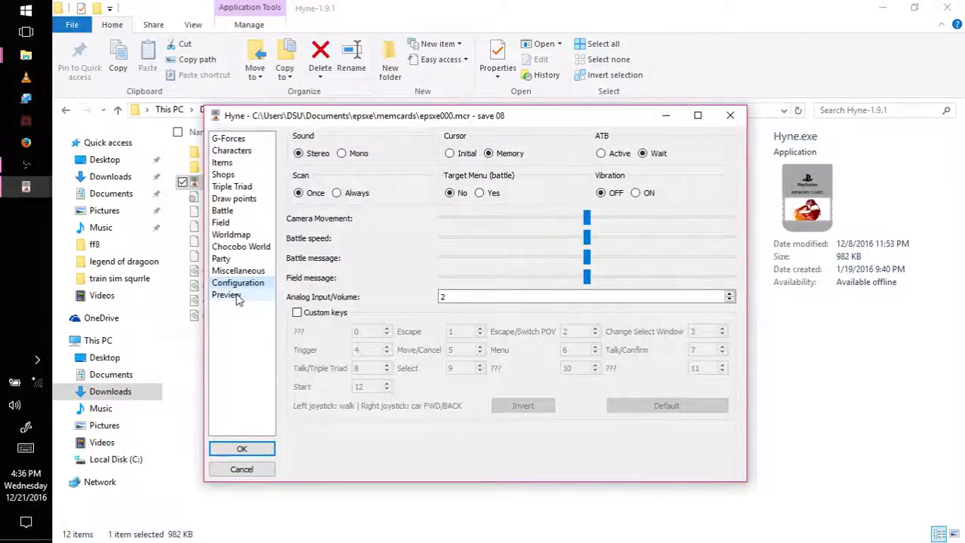
left_click(239, 296)
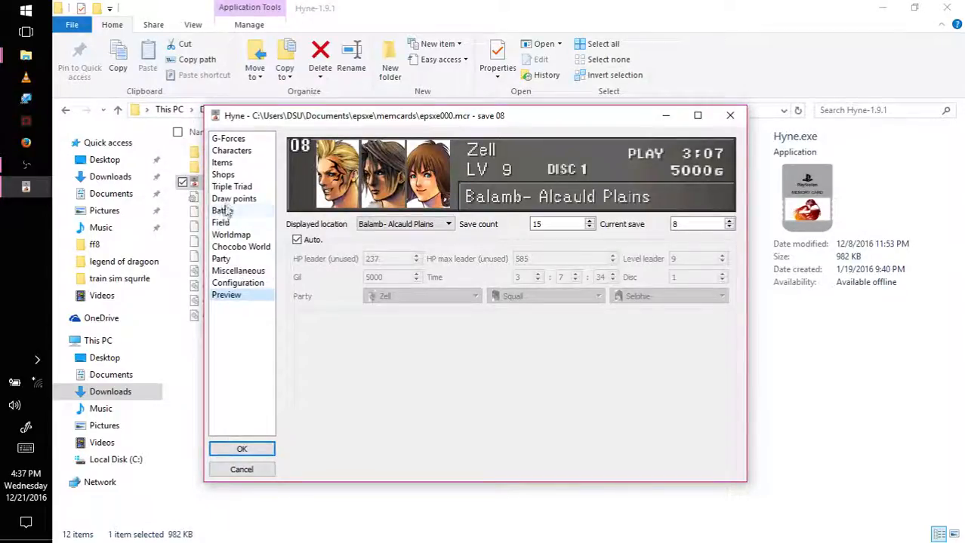
Step: Examine Squall's status, G-Forces, abilities, junctions, limit break and magics, including the Esuna entry
left_click(227, 152)
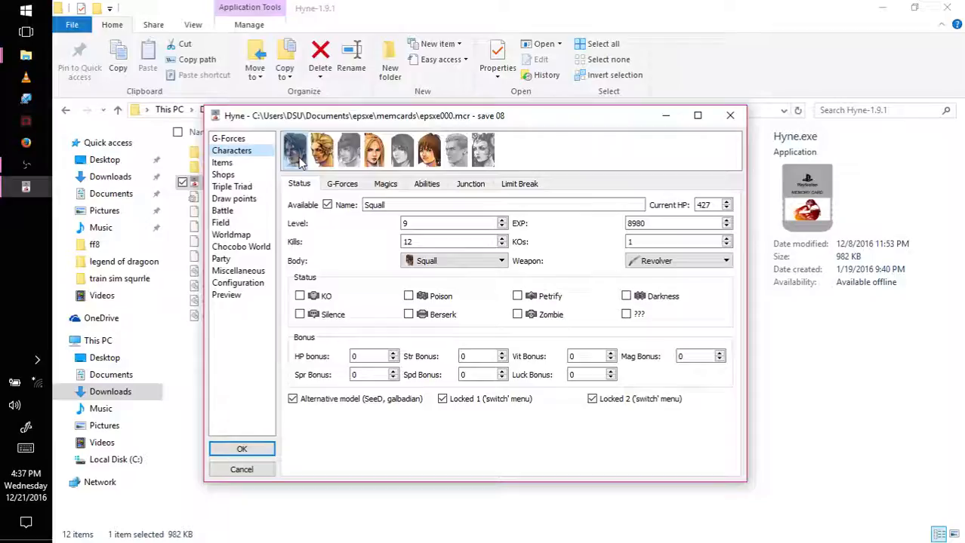
left_click(335, 185)
left_click(386, 185)
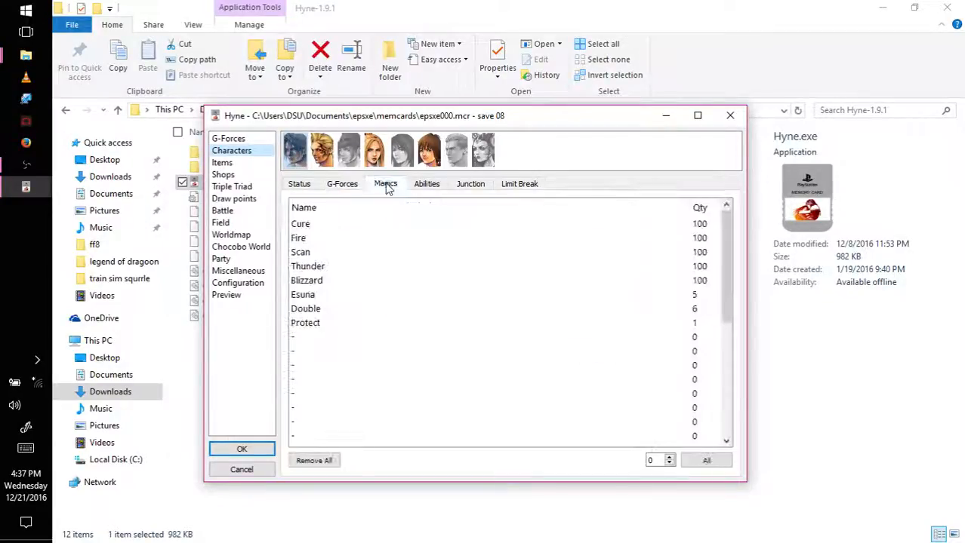
left_click(427, 186)
left_click(469, 186)
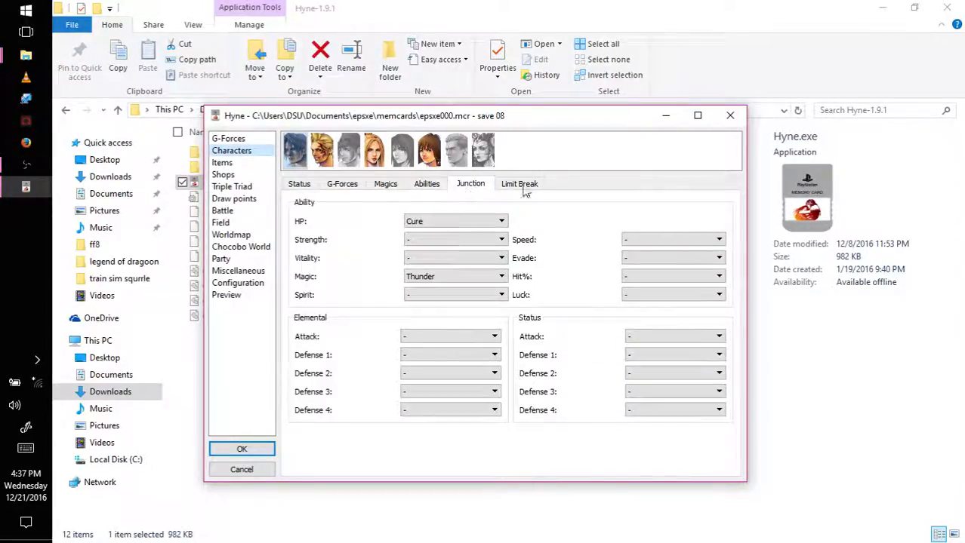
left_click(521, 185)
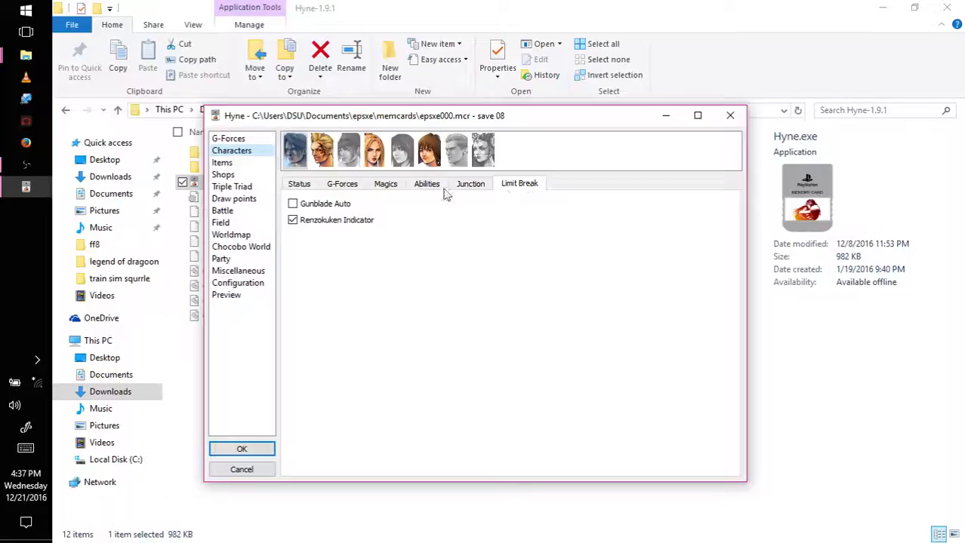
left_click(354, 186)
left_click(392, 189)
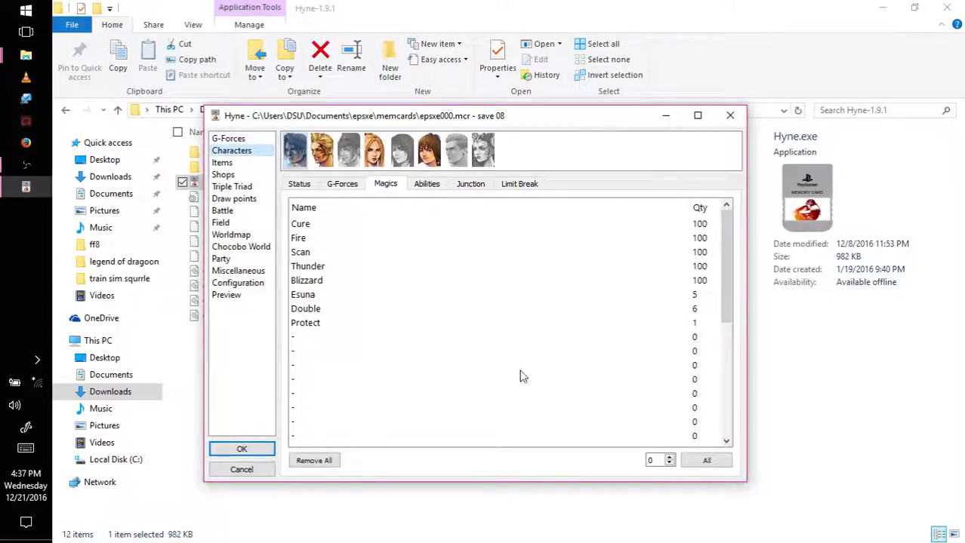
left_click(306, 297)
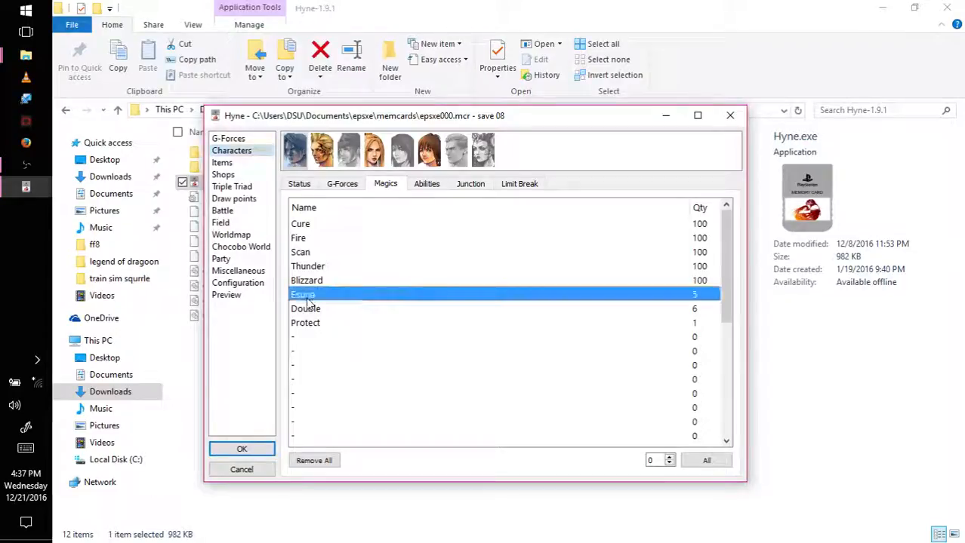
left_click(429, 295)
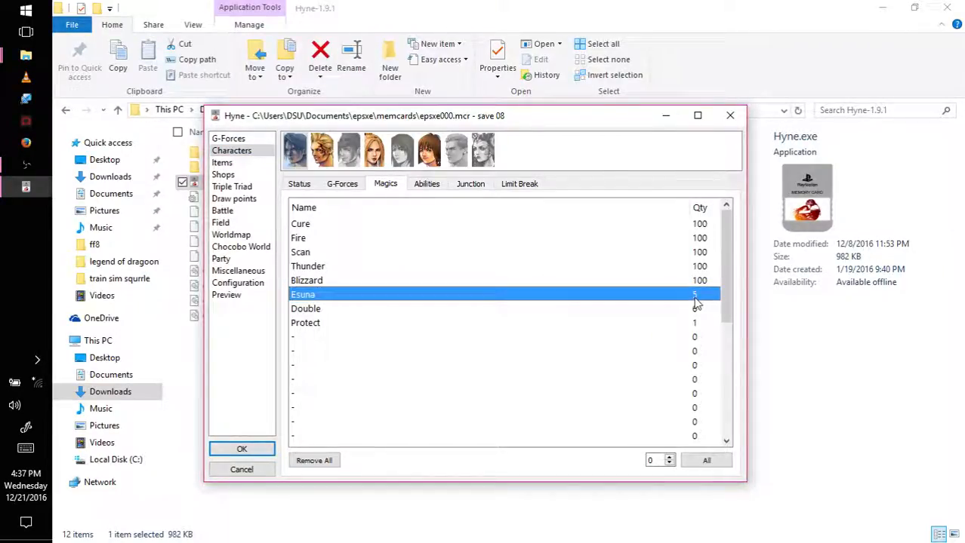
Step: Add Fira with a quantity of 100 in the first empty slot of Squall's magics
left_click(354, 341)
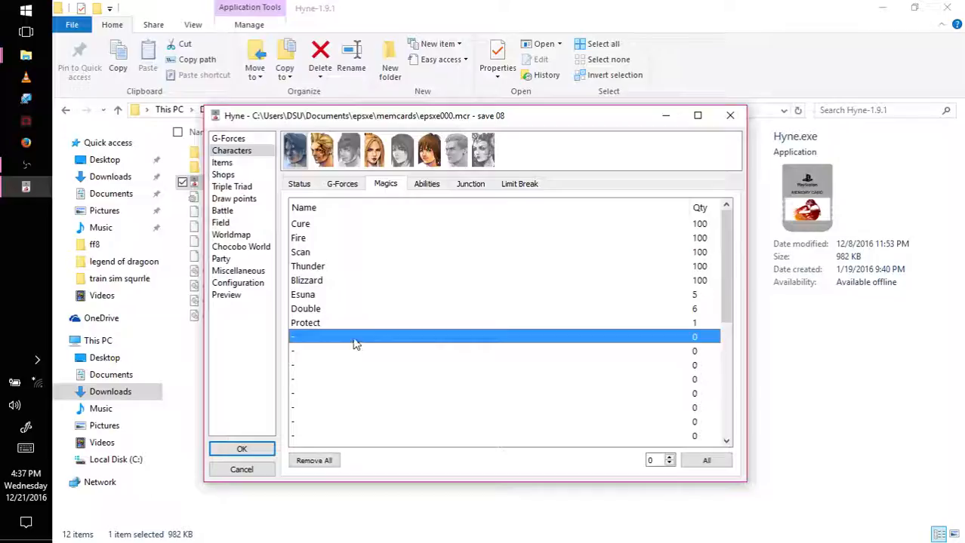
left_click(354, 341)
left_click(353, 339)
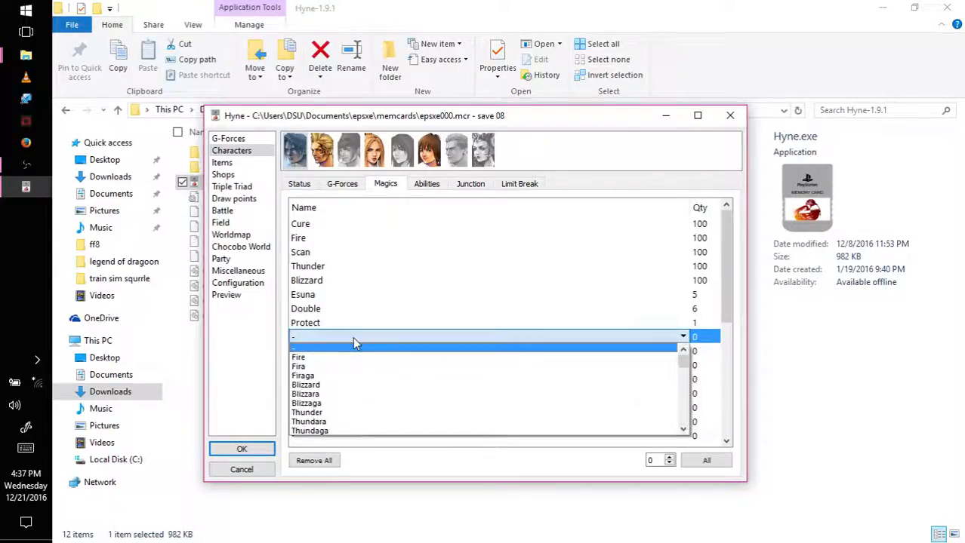
left_click(330, 367)
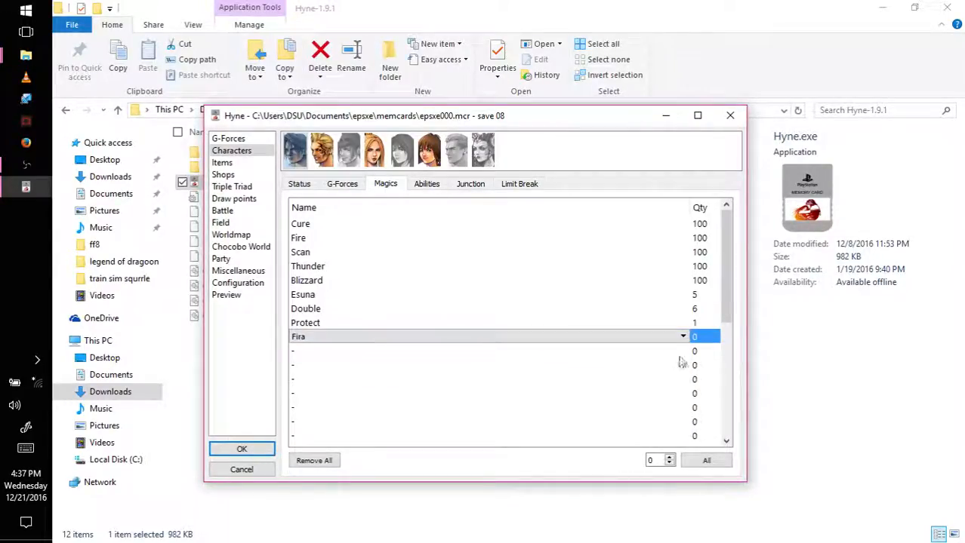
left_click(702, 339)
left_click(702, 338)
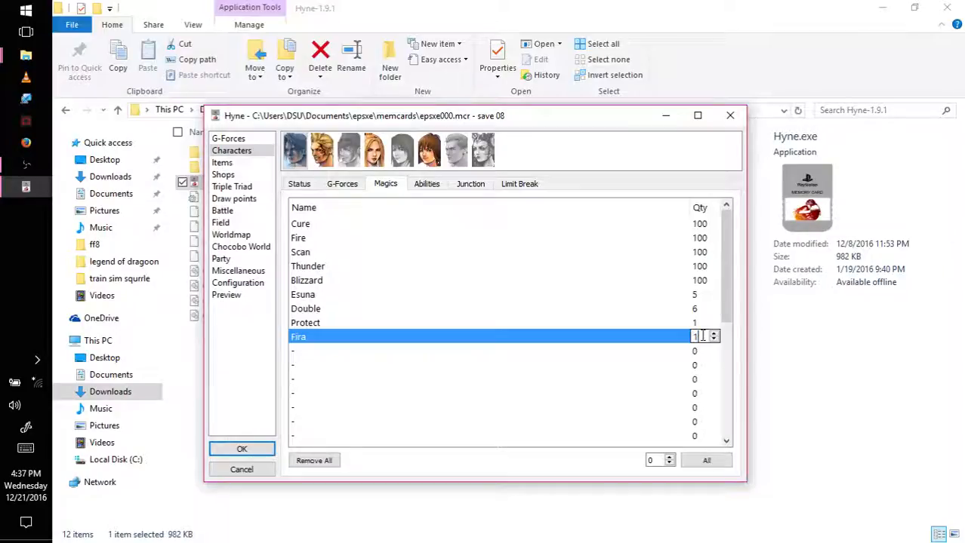
type("100")
Step: Clear the Fira slot in Squall's magics and set its quantity to 0
left_click(372, 345)
left_click(372, 345)
left_click(371, 342)
left_click(351, 352)
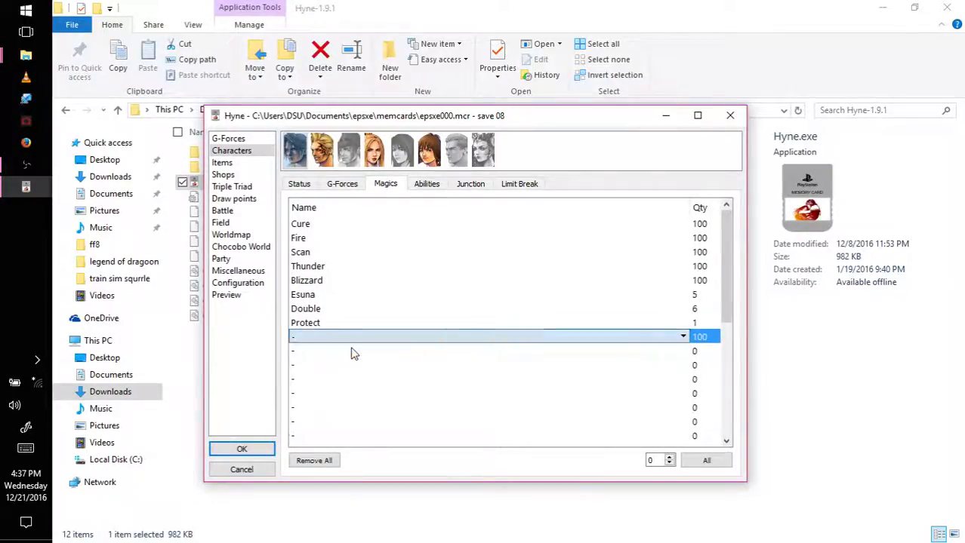
left_click(700, 338)
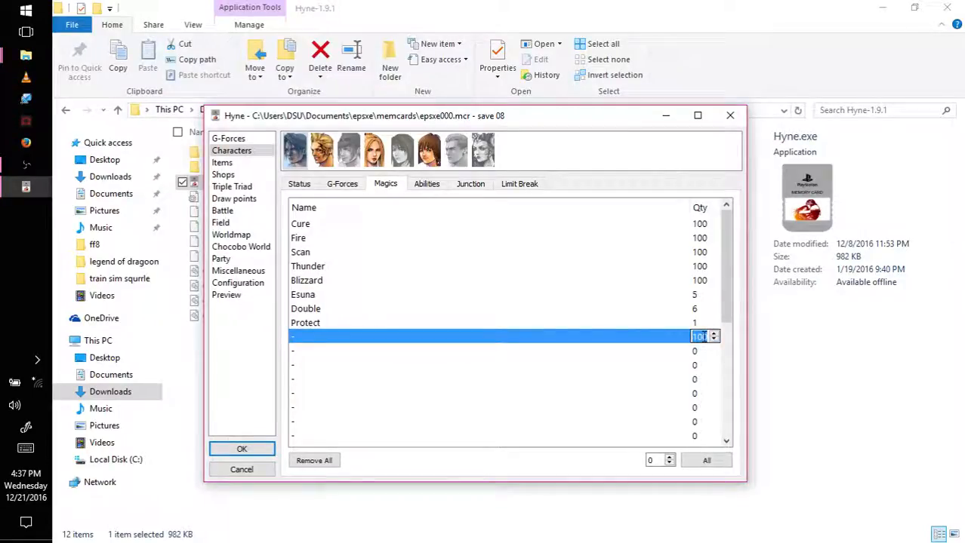
type("0")
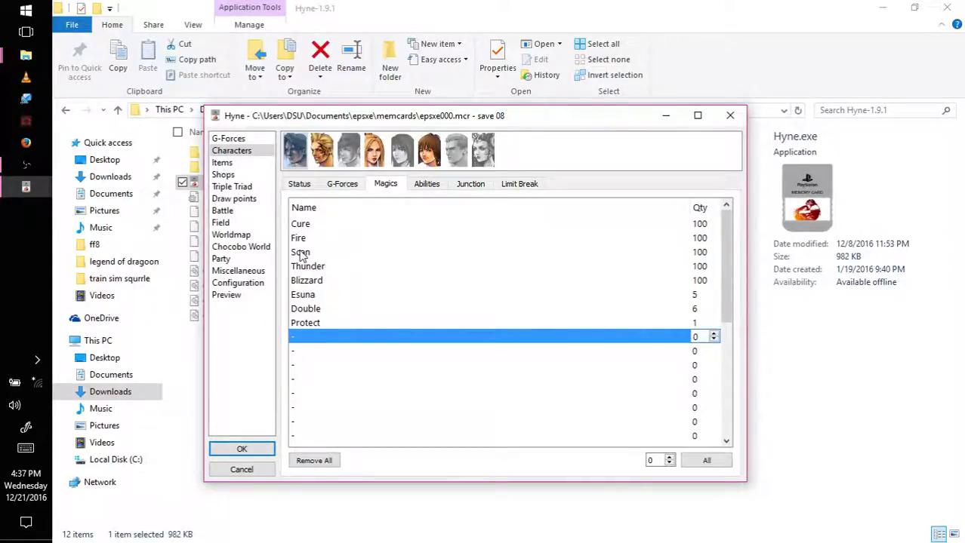
Step: Set the quantities of Esuna, Double and Protect in Squall's magics to 100 each
left_click(312, 300)
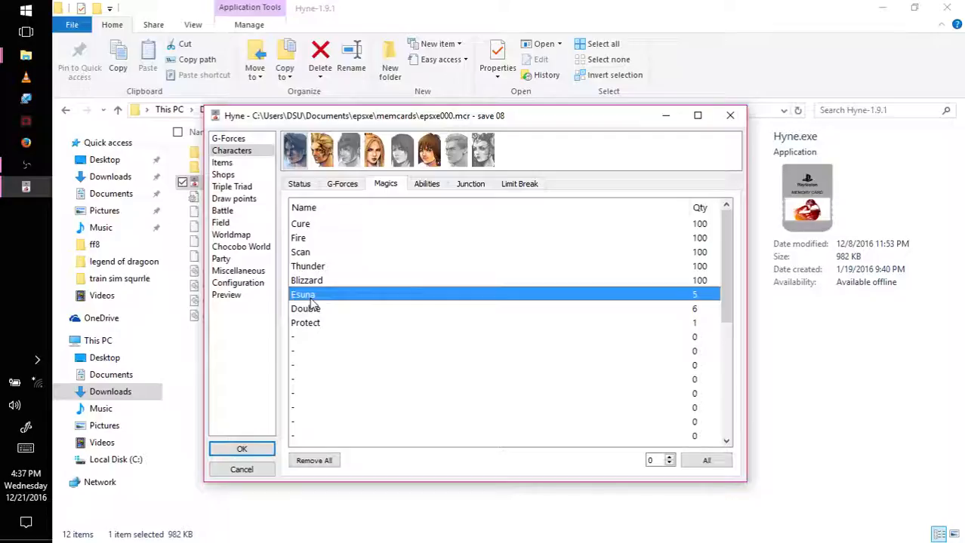
left_click(311, 302)
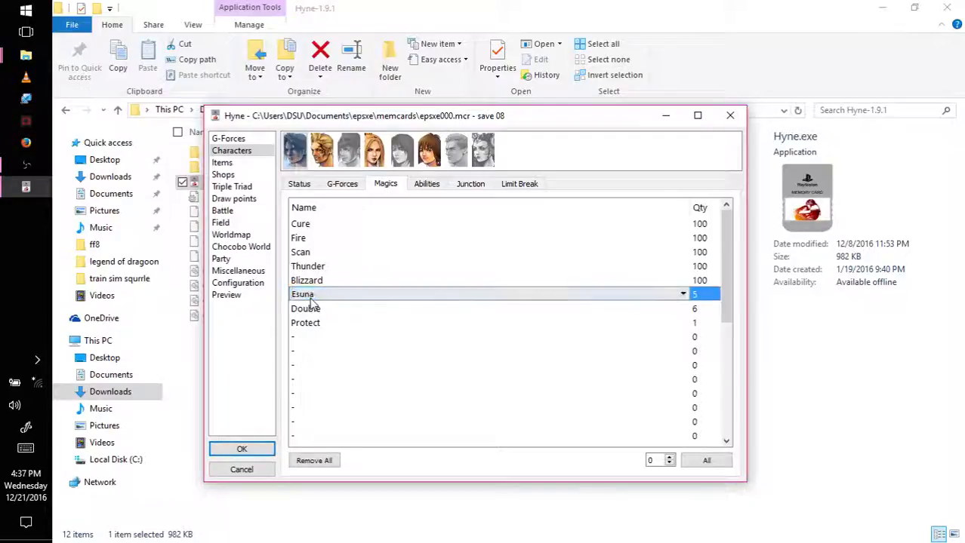
left_click(697, 298)
type("100")
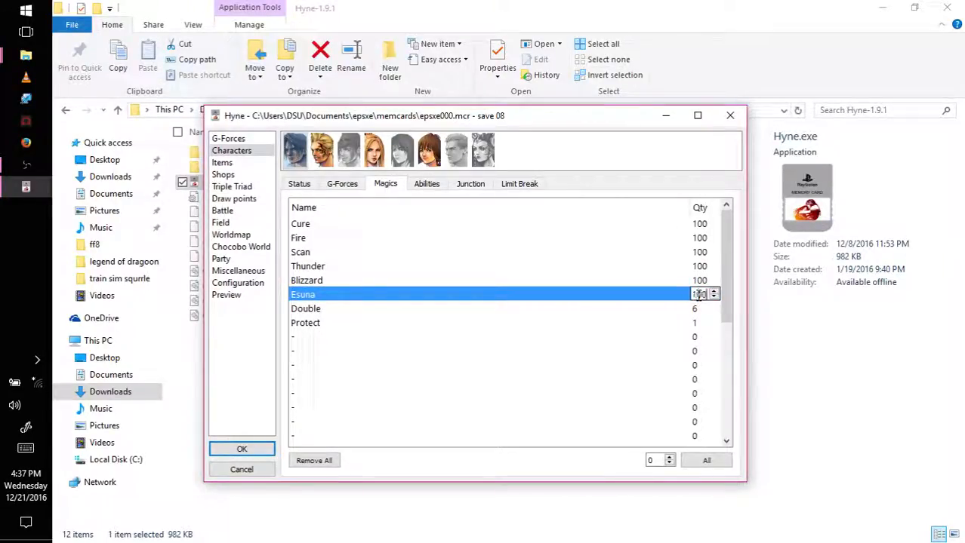
left_click(695, 309)
type("100")
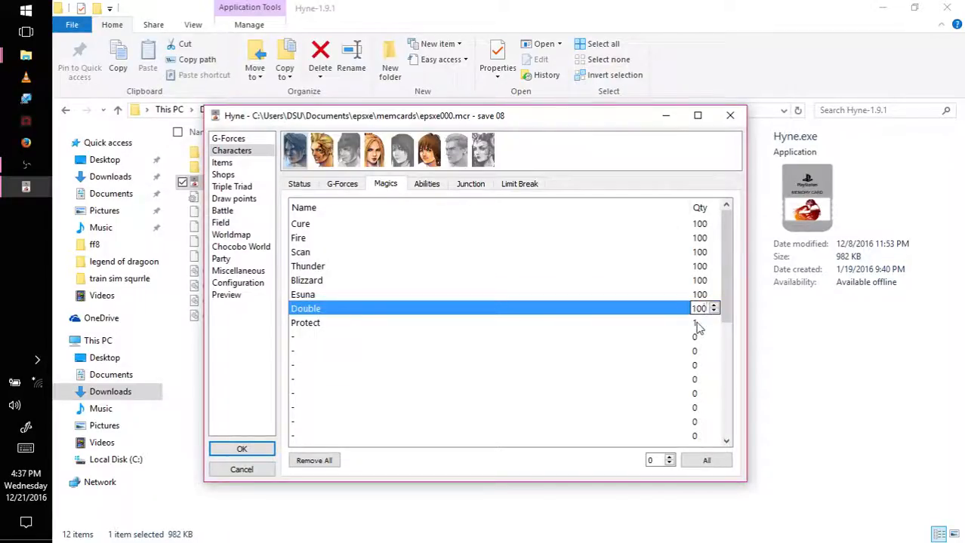
left_click(697, 324)
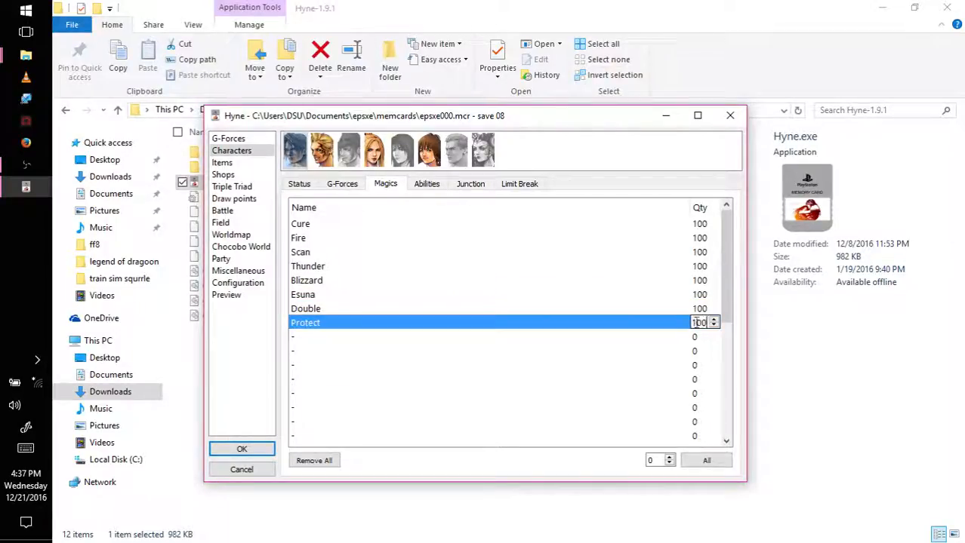
Step: Set the quantities of Protect and Double in Zell's magics to 100 each
left_click(325, 152)
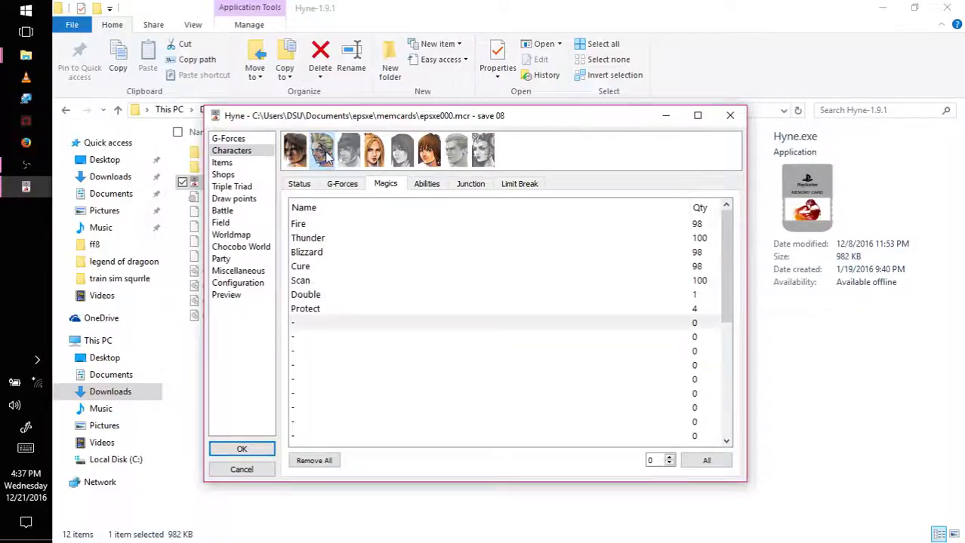
left_click(314, 308)
left_click(715, 307)
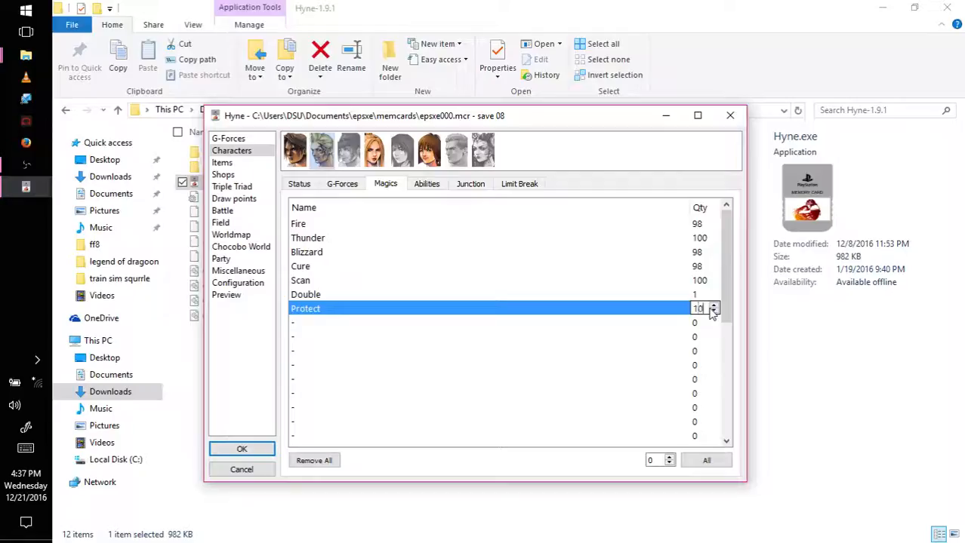
left_click(701, 294)
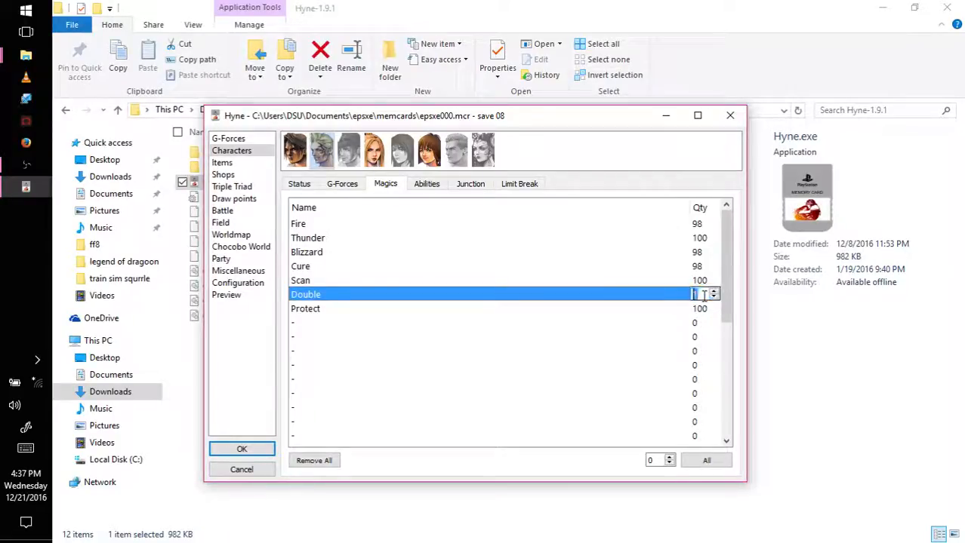
left_click(704, 295)
type("0")
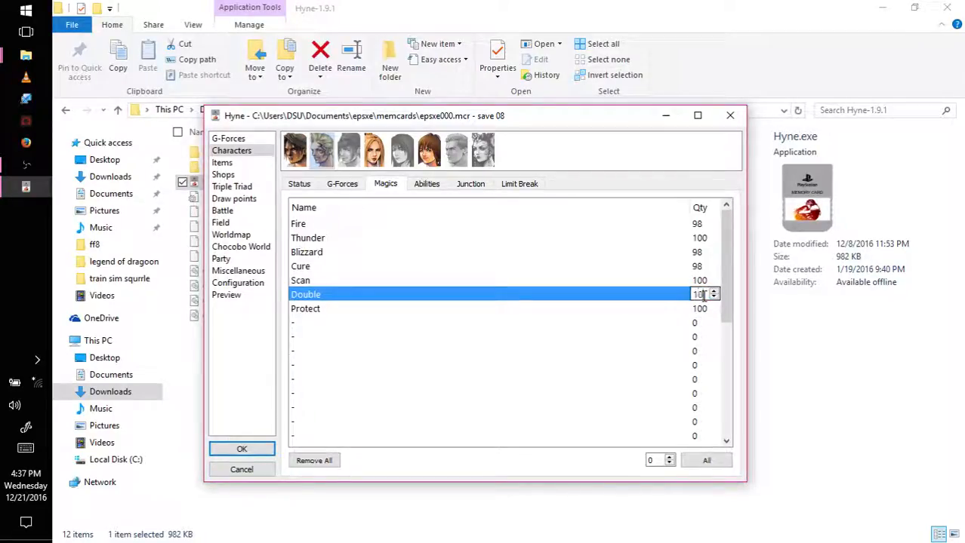
type("0")
Step: Raise the quantities of Cure, Fire and Blizzard in Zell's magics to 100 each
left_click(702, 268)
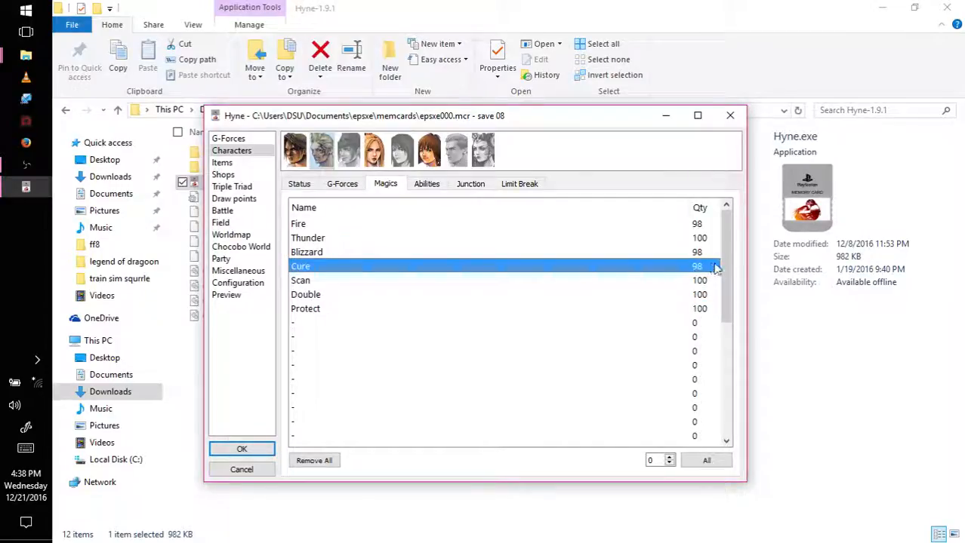
left_click(708, 269)
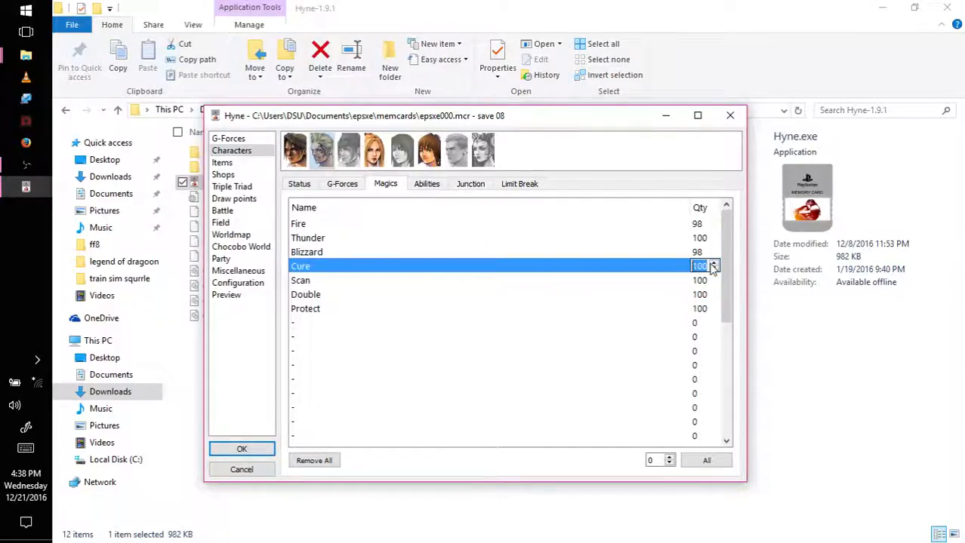
left_click(710, 225)
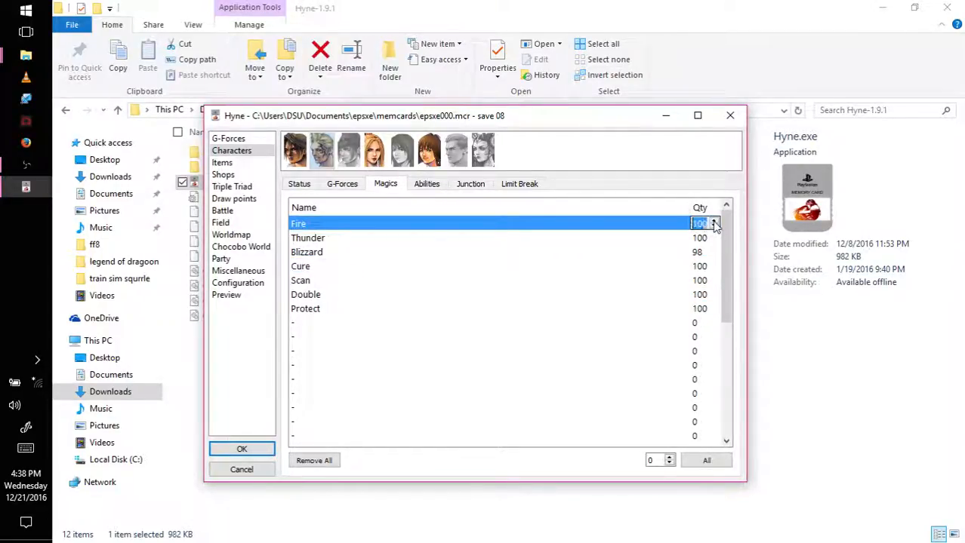
left_click(709, 254)
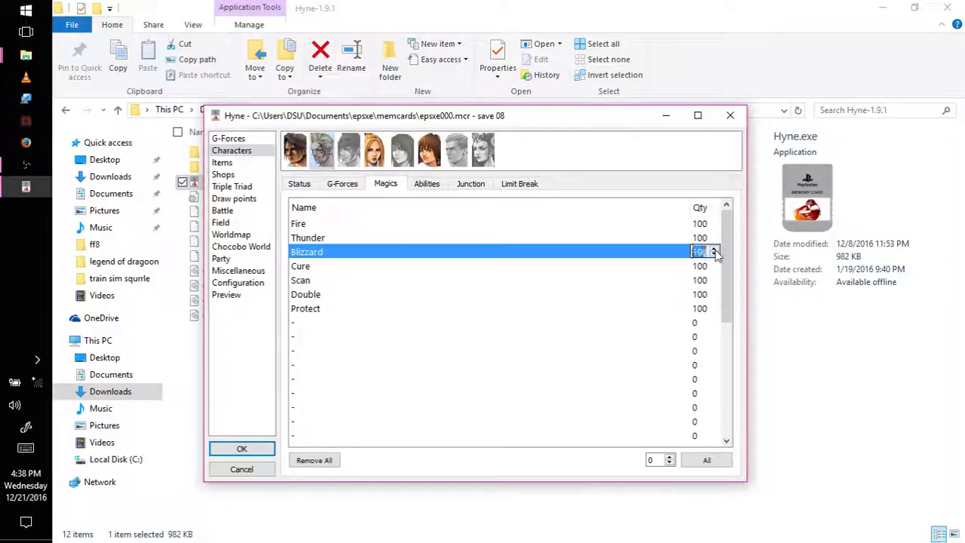
Step: Set the quantities of Thunder, Fire, Cure and Blizzard in Quistis's magics to 100 each
left_click(376, 164)
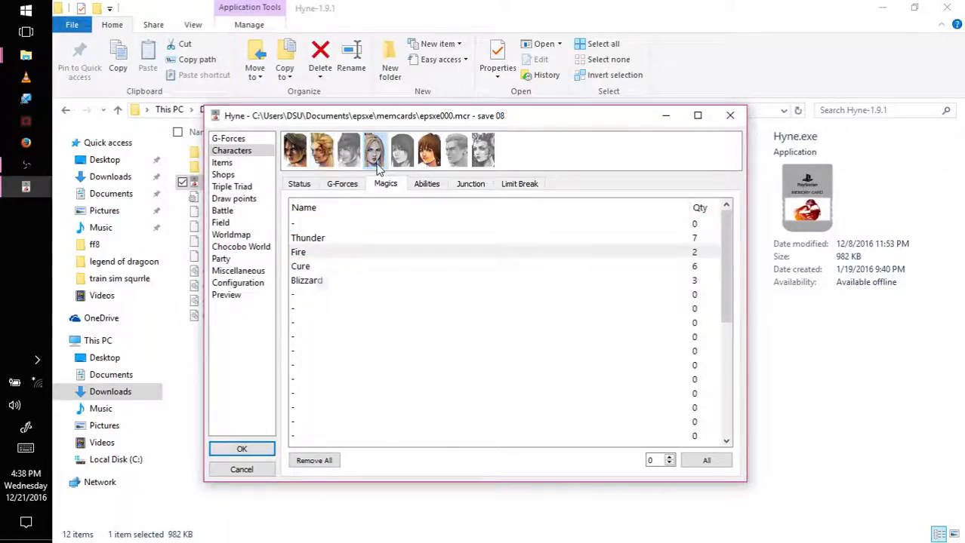
left_click(700, 239)
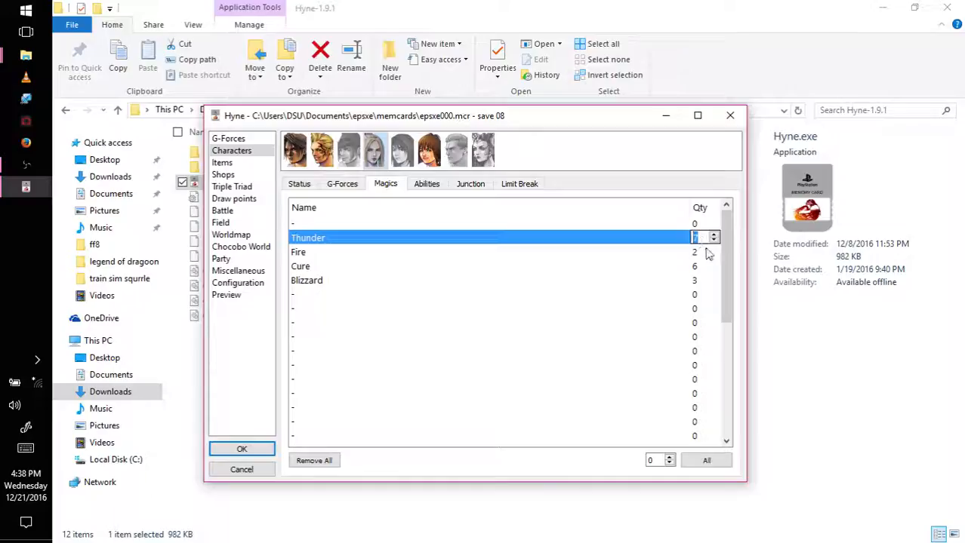
type("100")
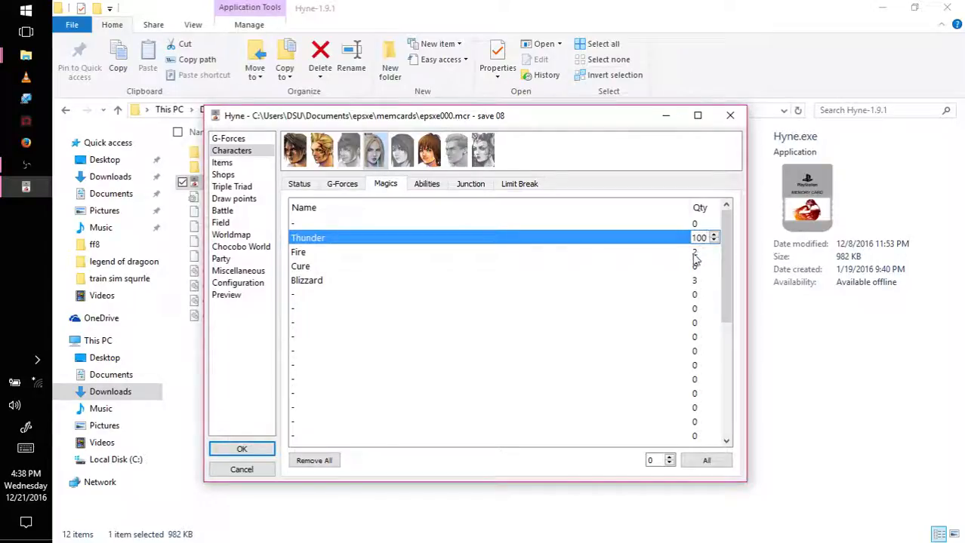
left_click(696, 253)
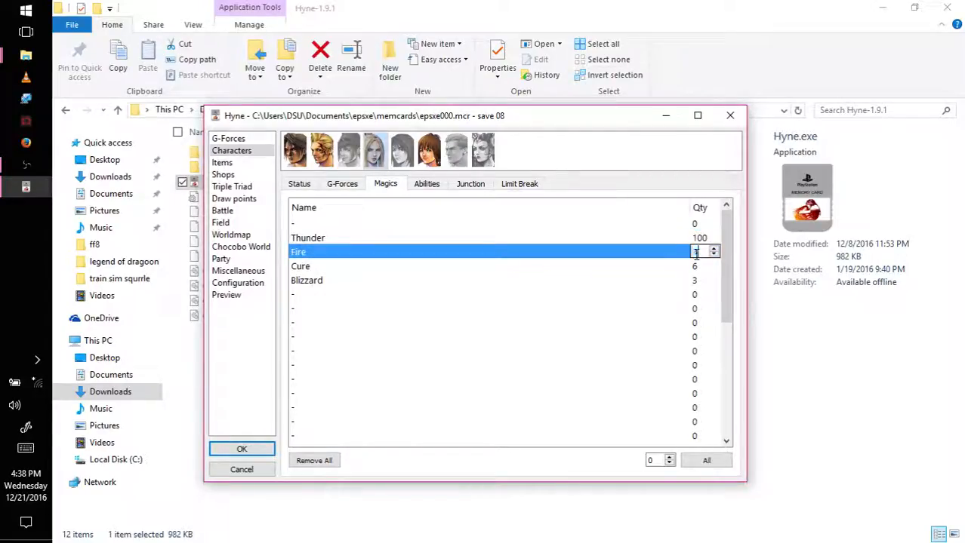
left_click(695, 266)
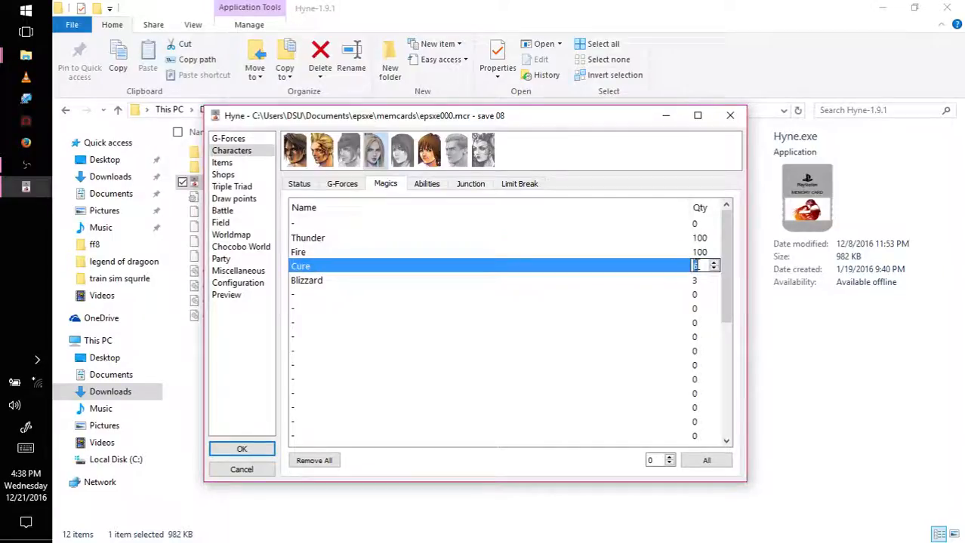
type("100")
left_click(694, 280)
type("1")
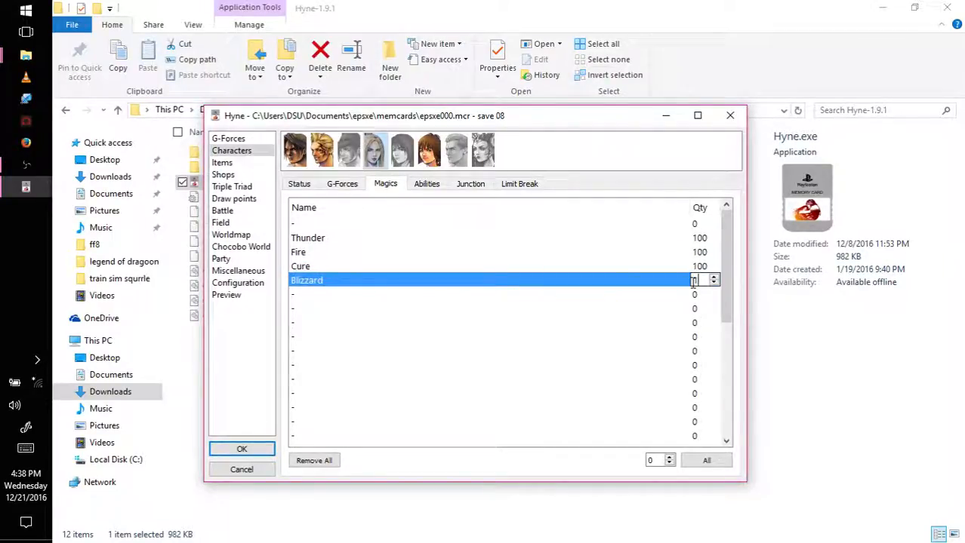
type("00")
Step: Raise the quantities of Blizzard and Cure in Selphie's magics to 100 each
left_click(424, 156)
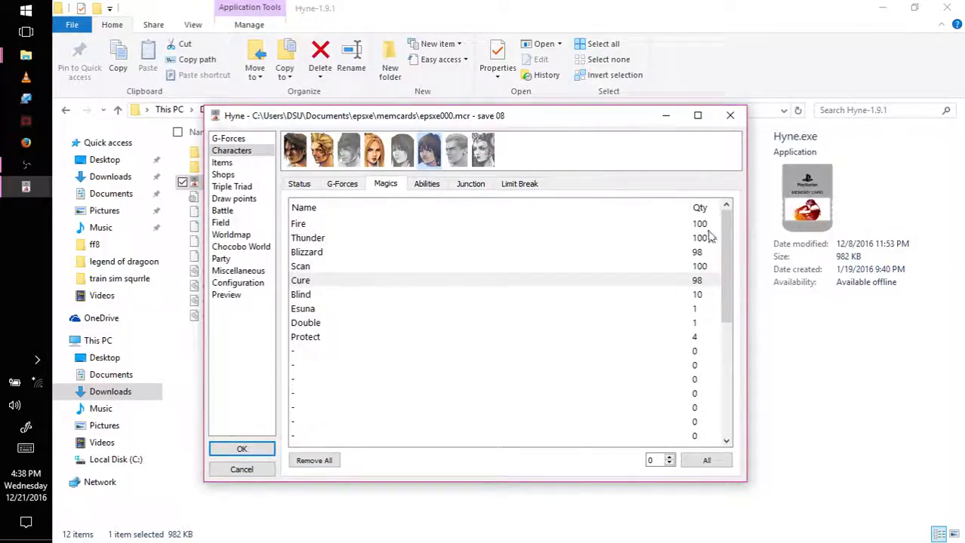
left_click(698, 253)
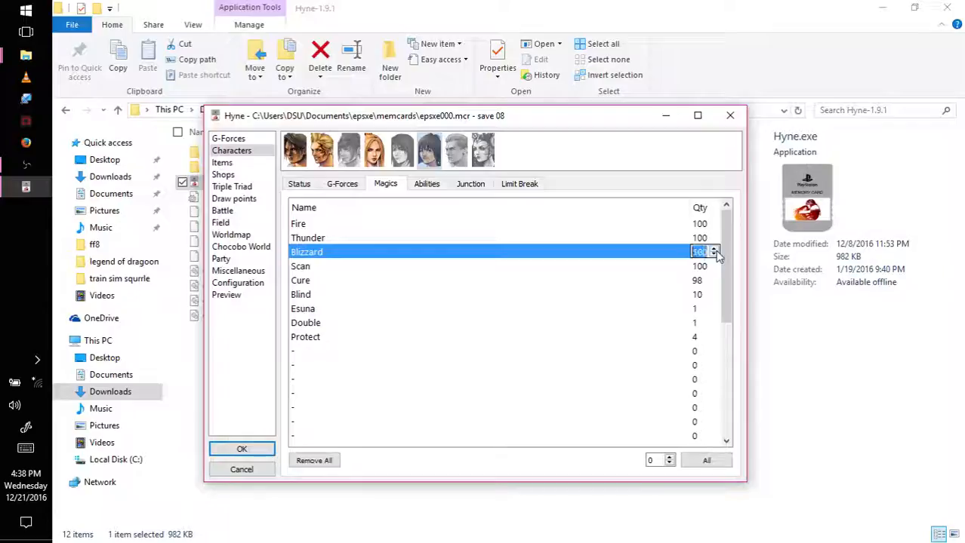
left_click(697, 281)
left_click(713, 277)
left_click(713, 277)
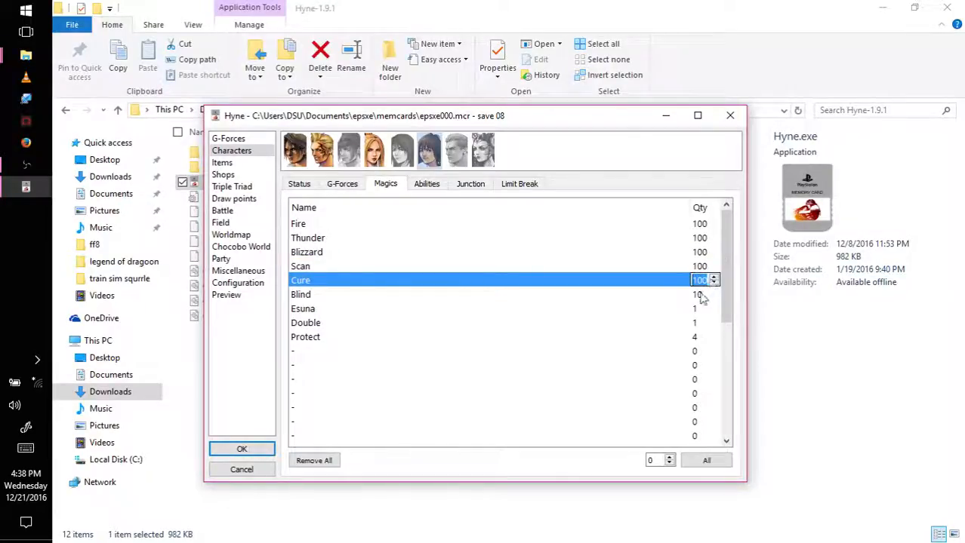
Step: Set the quantities of Blind, Esuna, Double and Protect in Selphie's magics to 100 each
left_click(699, 295)
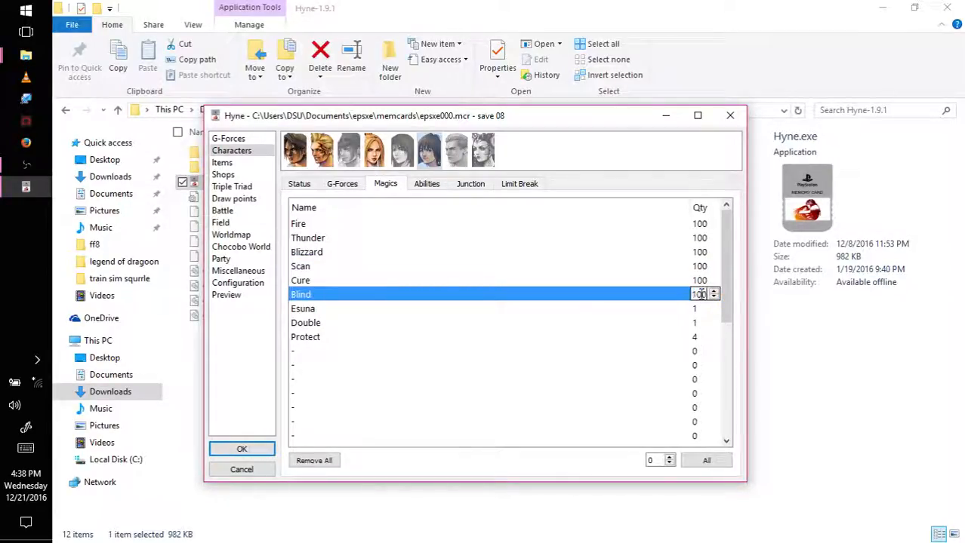
left_click(694, 309)
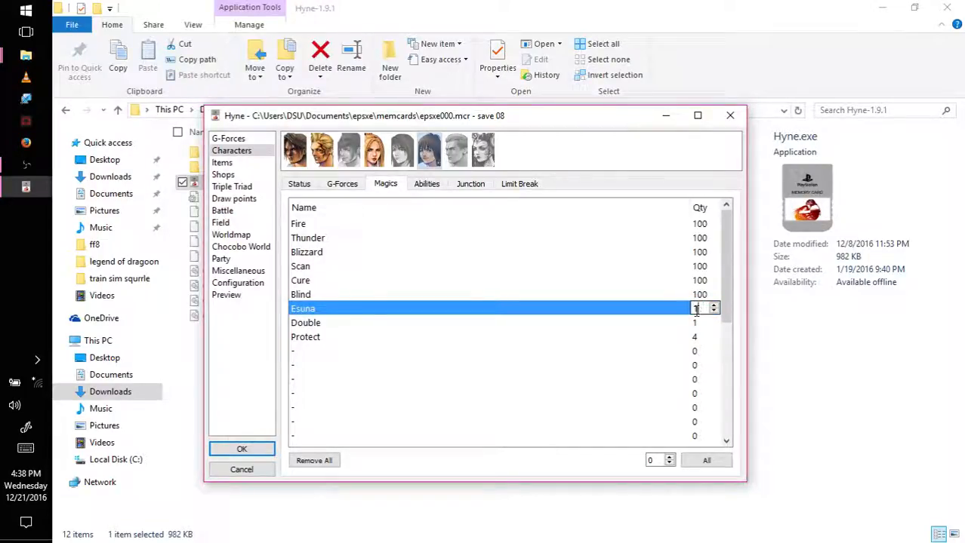
left_click(699, 324)
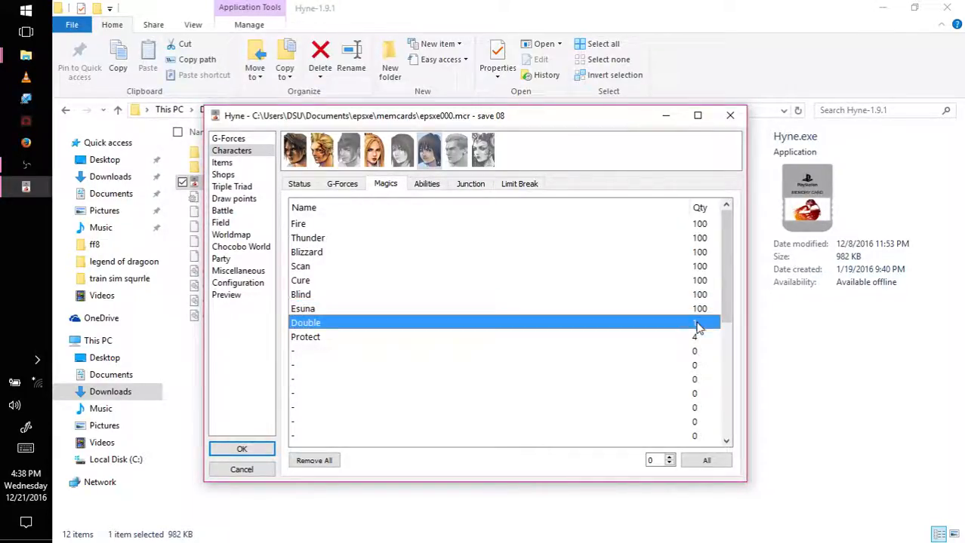
left_click(698, 325)
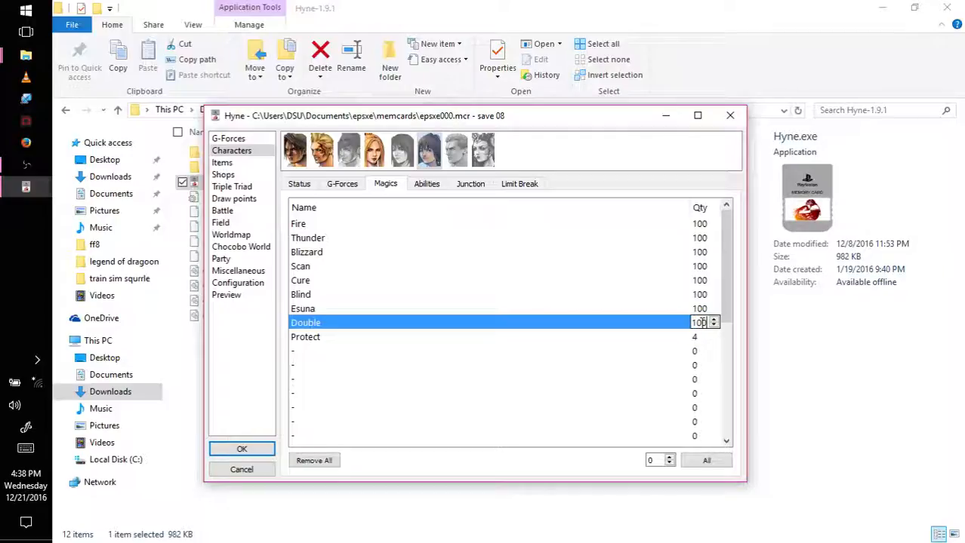
double_click(695, 337)
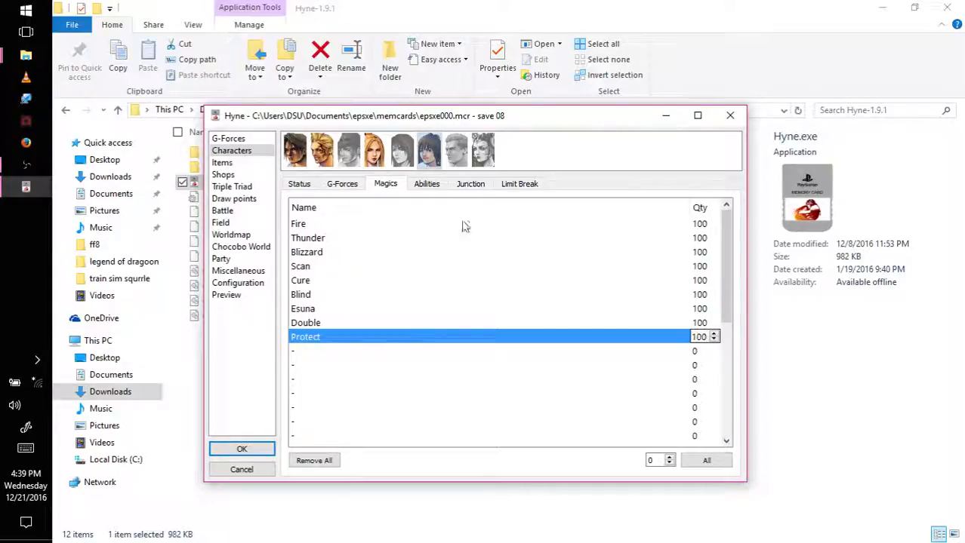
Step: Add Esuna with a quantity of 100 in the empty first slot of Quistis's magics
left_click(339, 160)
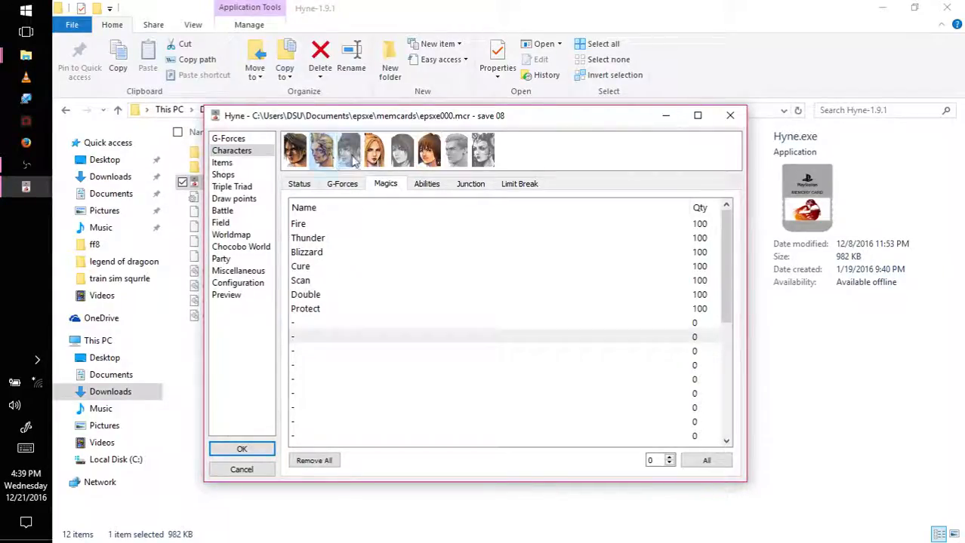
left_click(375, 158)
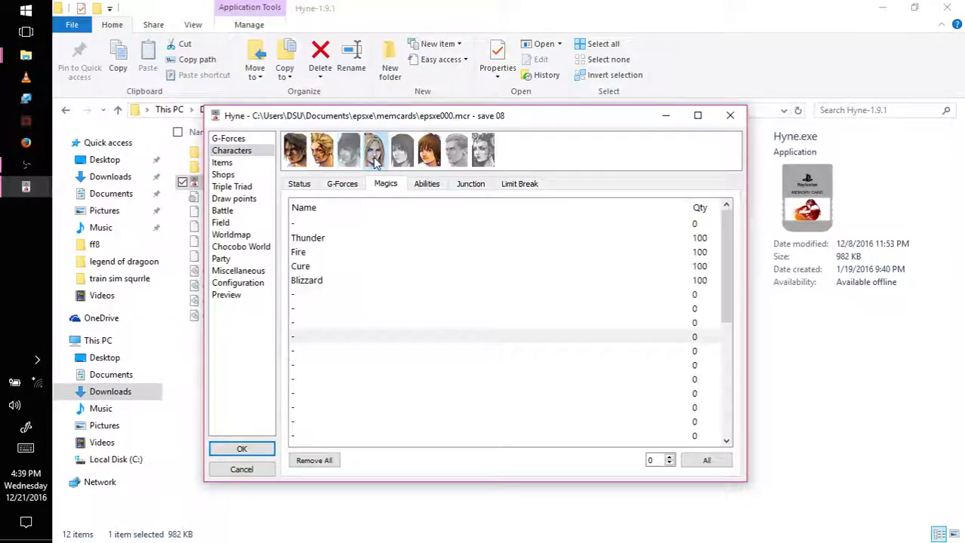
left_click(325, 224)
left_click(326, 224)
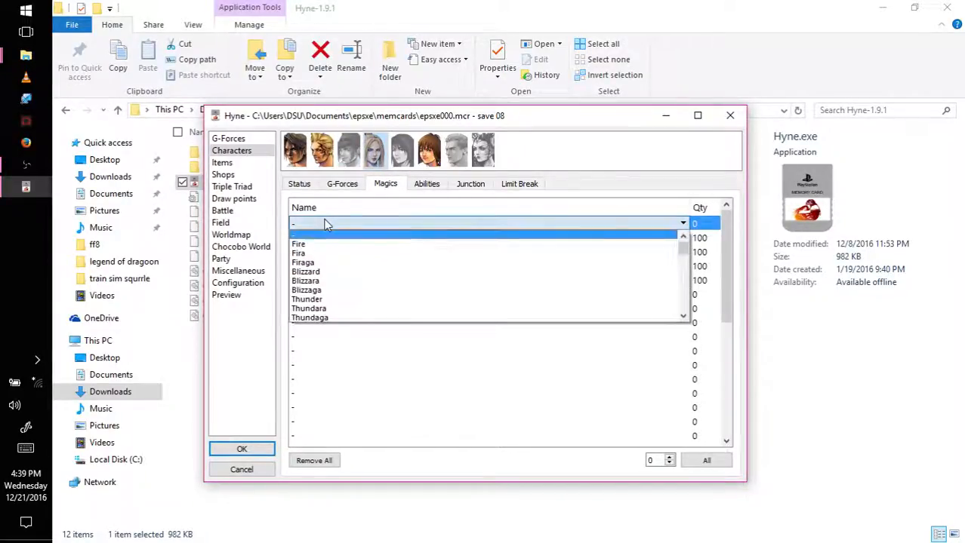
key("e")
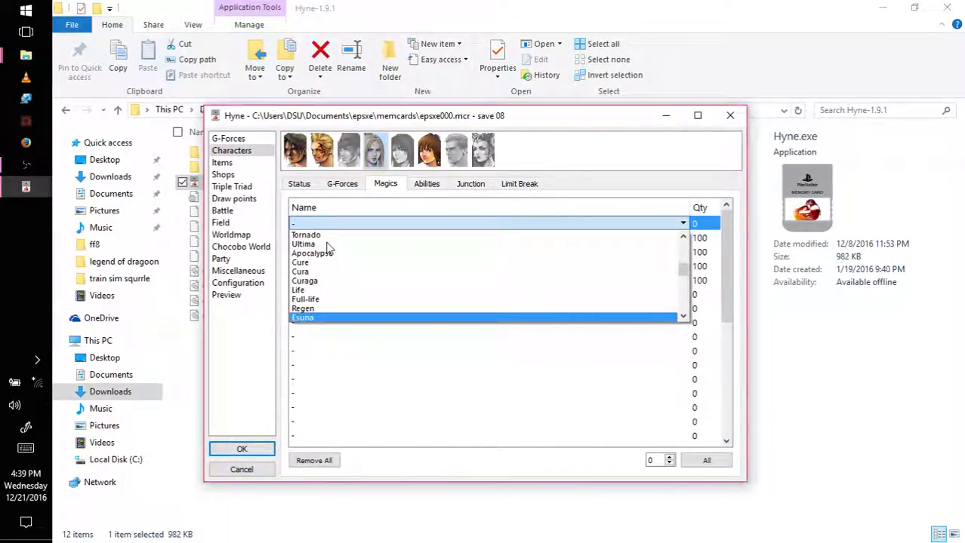
key("Return")
left_click(704, 224)
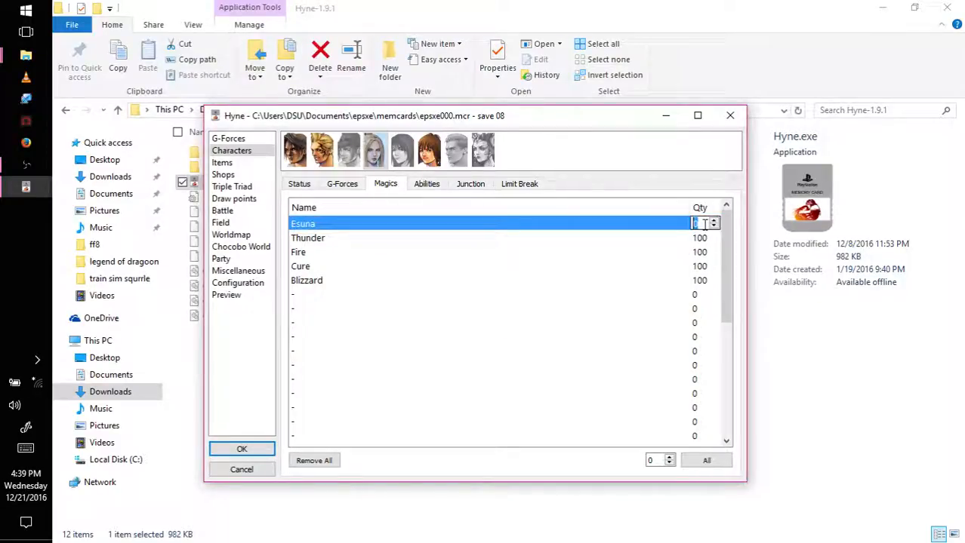
type("100")
key("Return")
Step: Add Protect with a quantity of 100 in the empty slot below Blizzard in Quistis's magics
left_click(316, 298)
left_click(316, 300)
key("p")
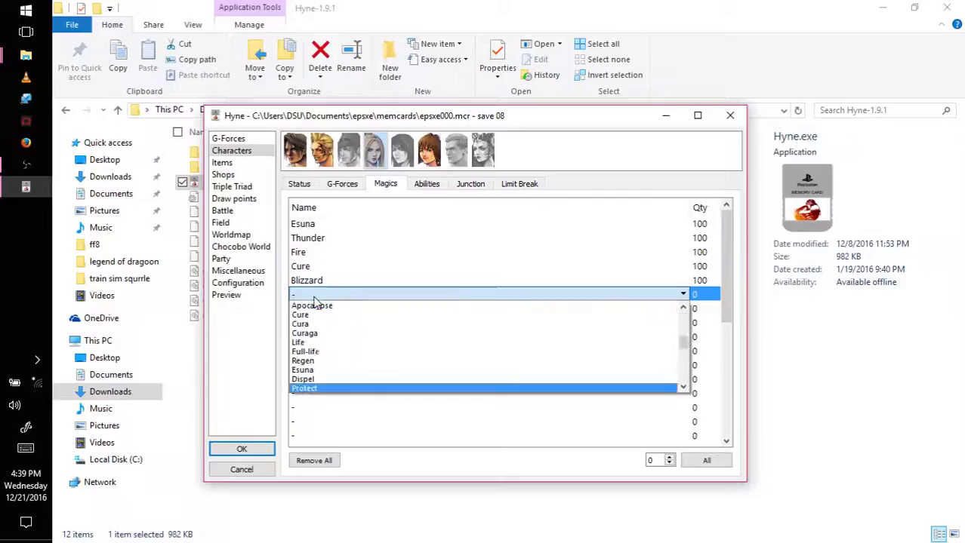
key("Return")
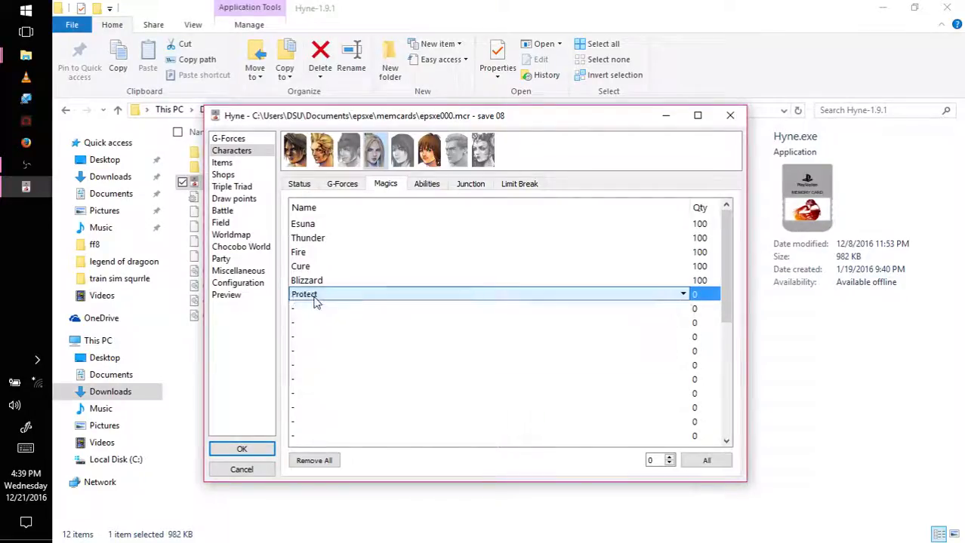
left_click(696, 294)
type("100")
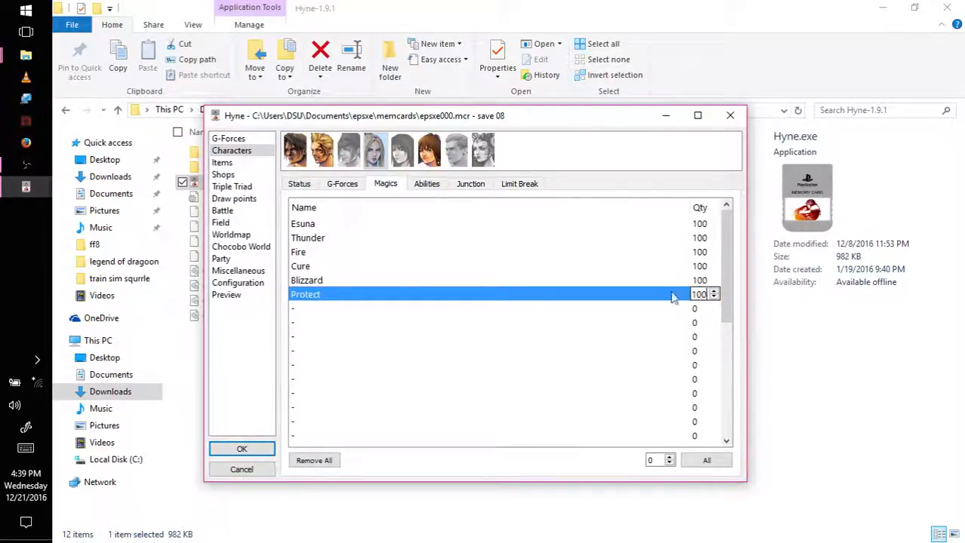
Step: Add Scan with a quantity of 100 in the empty slot below Protect in Quistis's magics
left_click(324, 157)
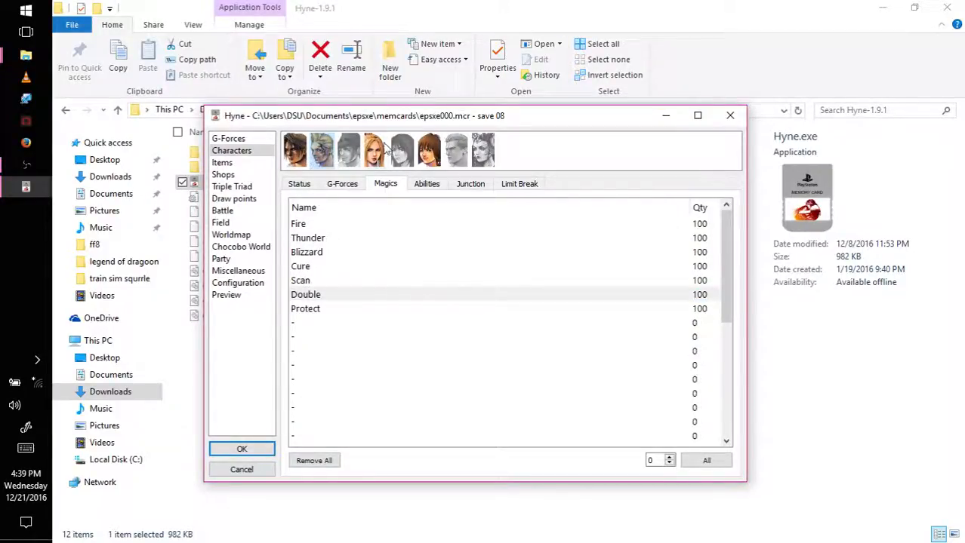
left_click(381, 167)
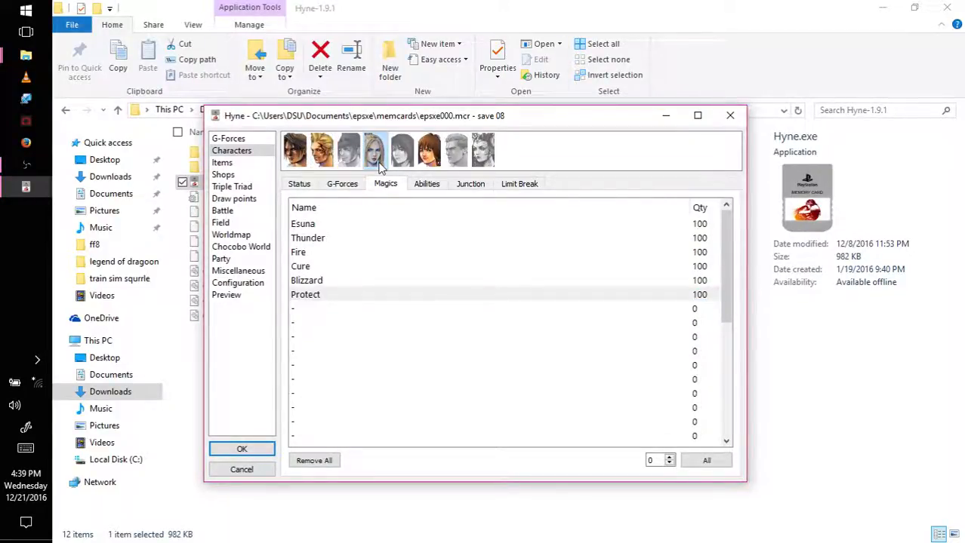
left_click(312, 310)
left_click(312, 309)
key("s")
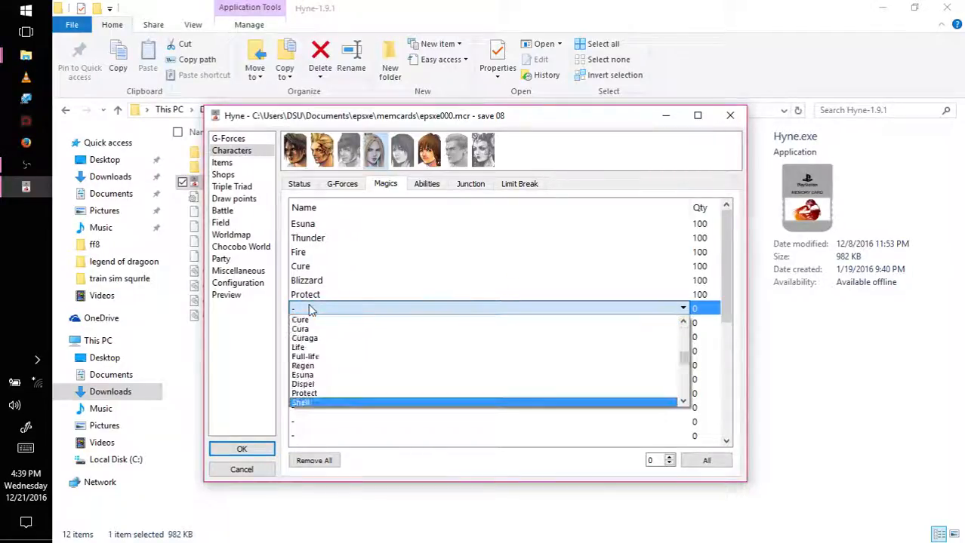
key("Down")
key("Down")
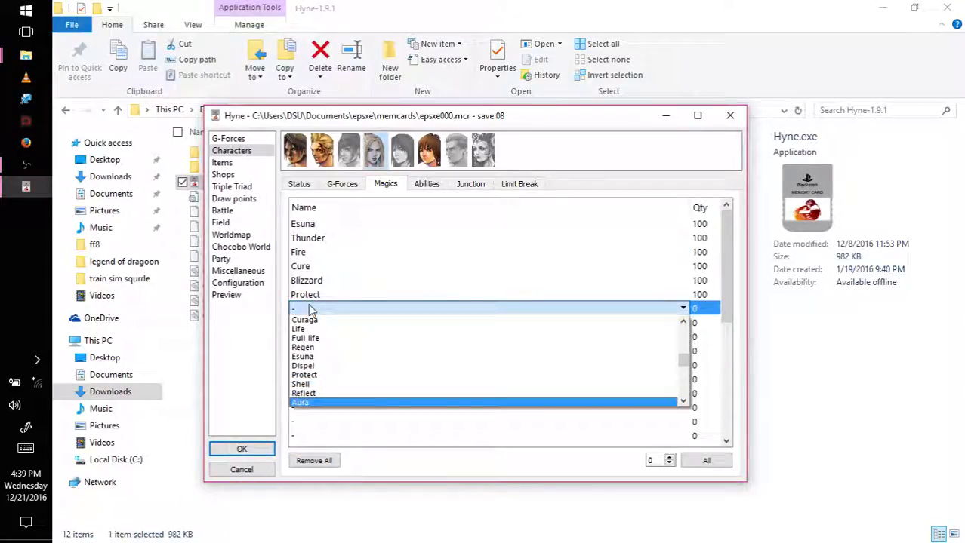
key("Up")
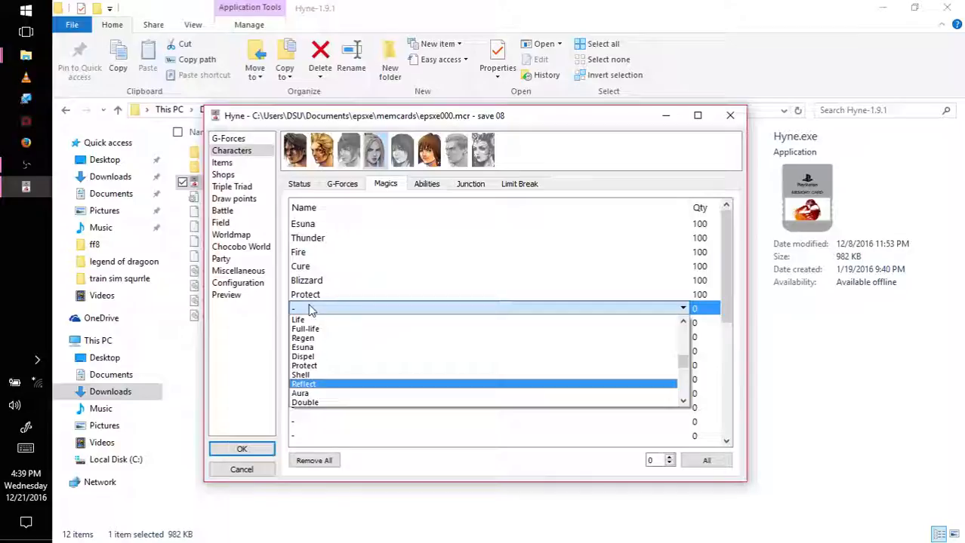
key("Down")
key("Down")
key("Down")
key("Down")
key("Down")
key("Down")
key("Down")
key("Down")
key("Down")
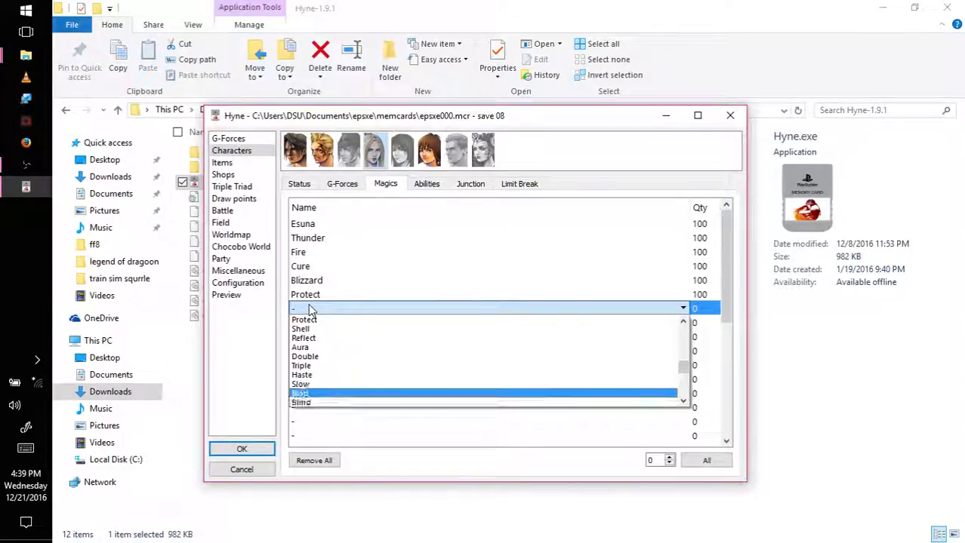
key("Down")
key("Down")
key("Down")
key("Down")
key("Down")
key("Down")
key("Down")
key("Down")
key("Down")
key("Down")
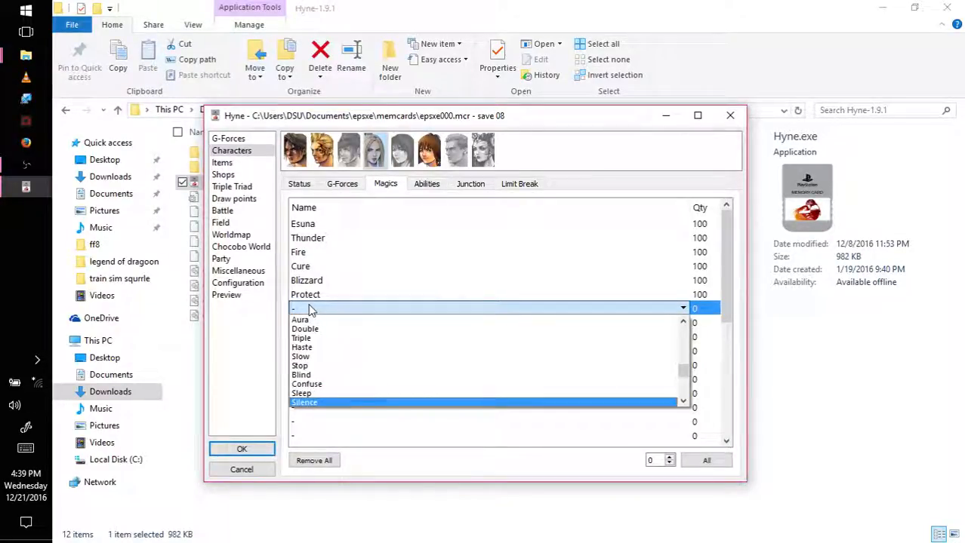
key("Return")
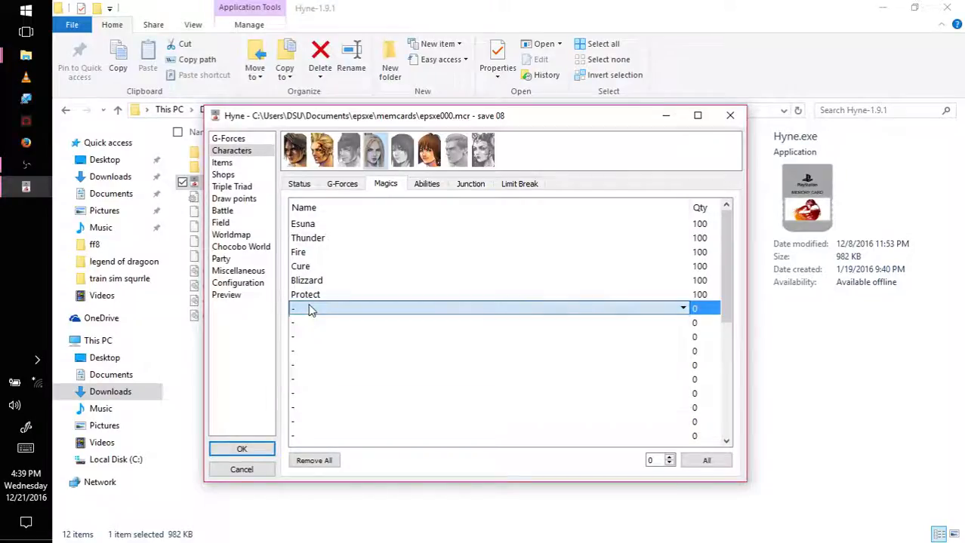
left_click(696, 310)
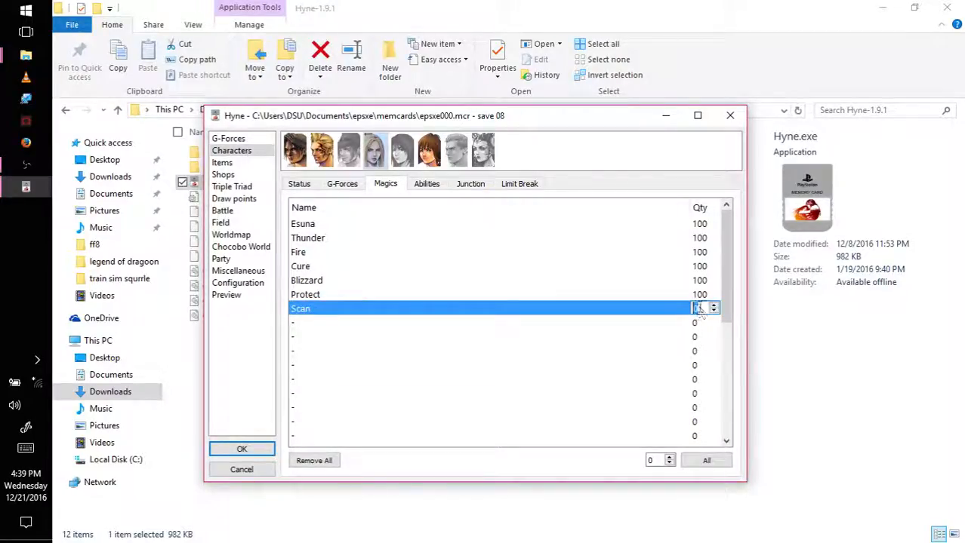
type("100")
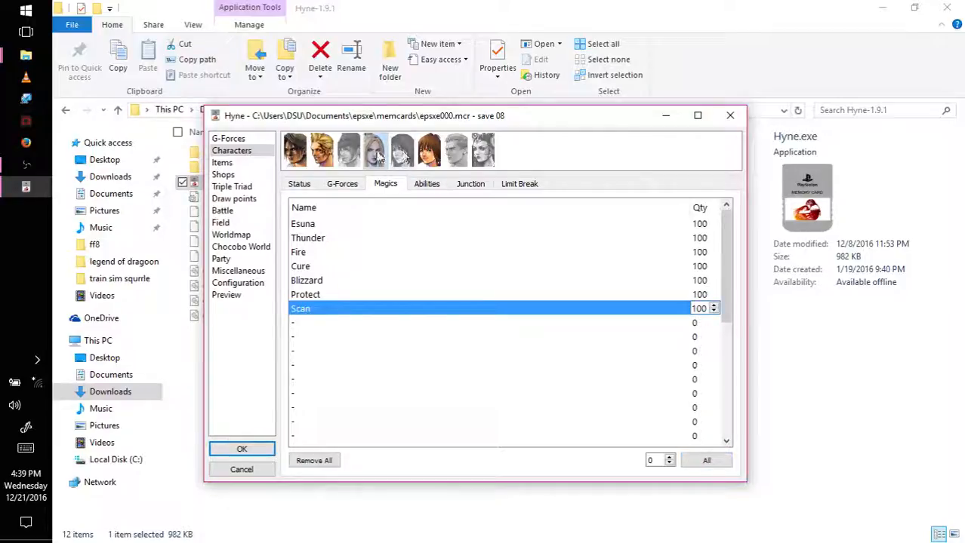
Step: Add Double in the empty slot below Scan in Quistis's magics and fill in its quantity
left_click(427, 162)
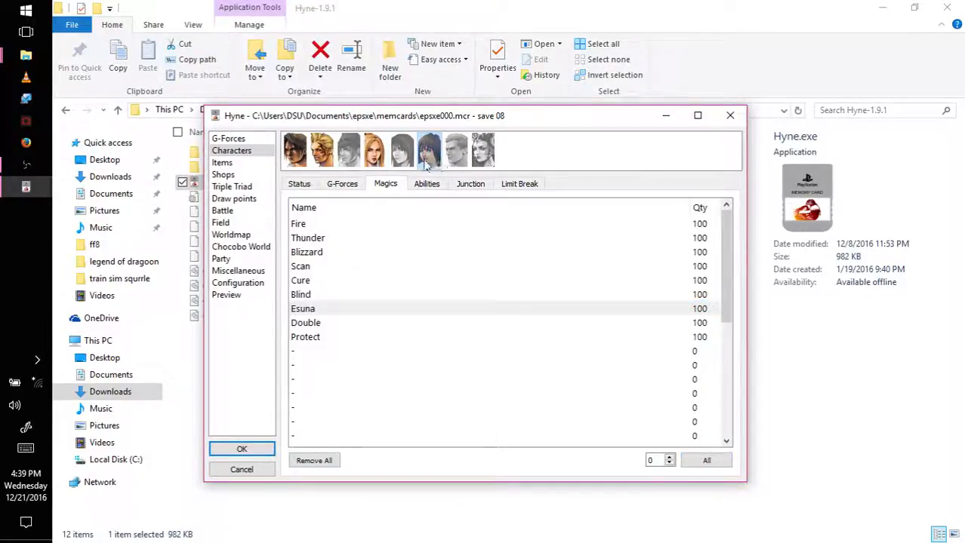
left_click(380, 163)
left_click(318, 325)
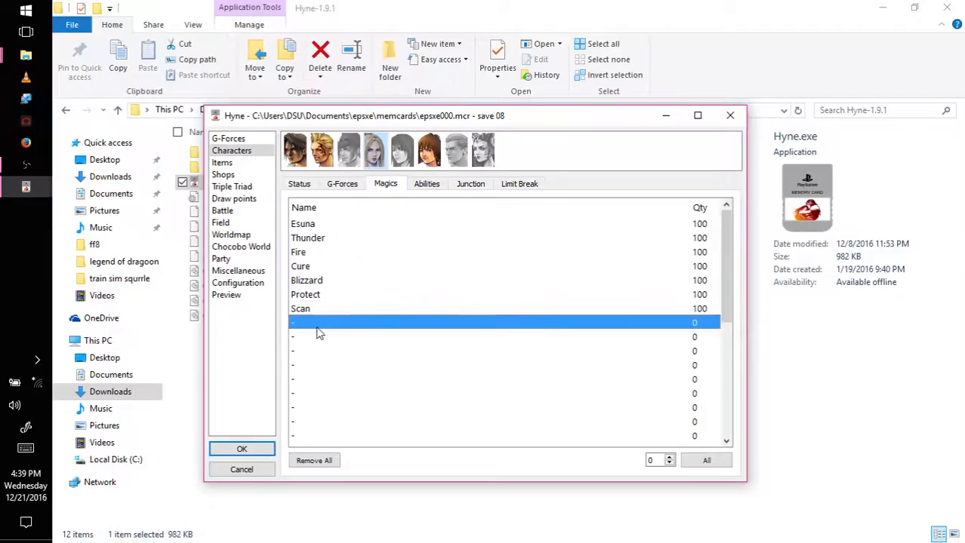
left_click(318, 325)
left_click(318, 325)
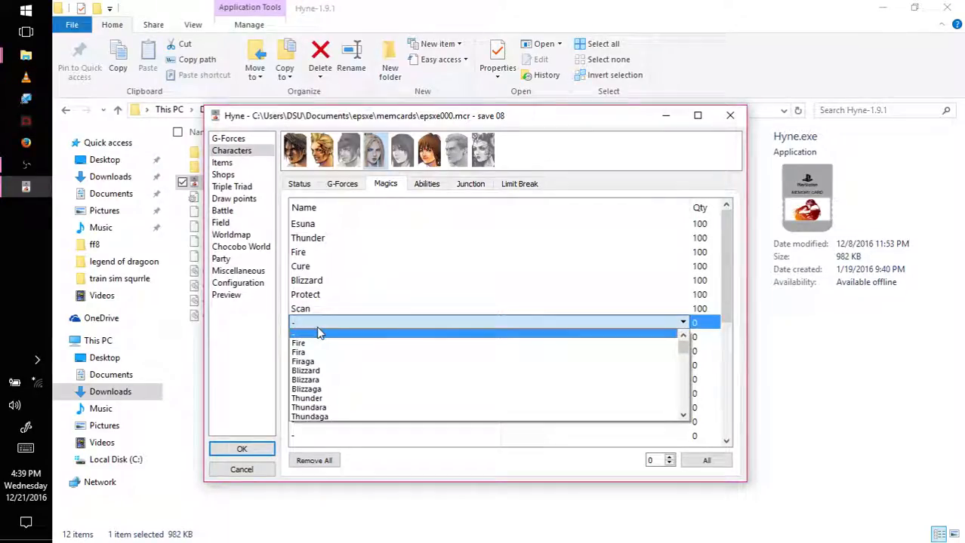
key("Down")
key("Down")
key("Down")
key("Down")
key("Down")
key("Down")
key("Down")
key("Down")
key("Down")
key("Down")
key("Down")
key("Down")
key("Down")
key("Down")
key("Down")
key("Down")
key("Down")
key("Down")
key("Down")
key("Down")
key("Down")
key("Down")
key("Down")
key("Down")
key("Down")
key("Down")
key("Down")
key("Down")
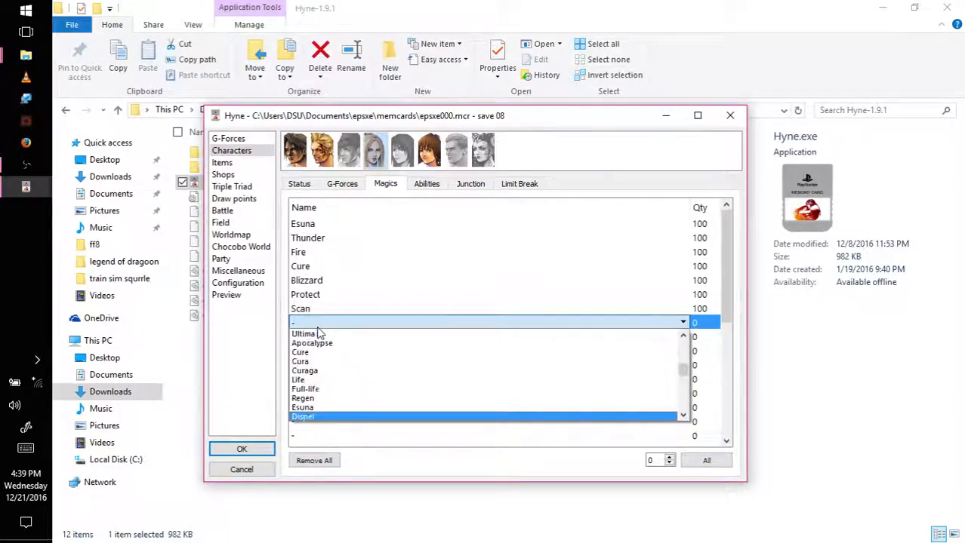
key("Down")
key("Down")
key("Down")
key("Down")
key("Down")
key("Return")
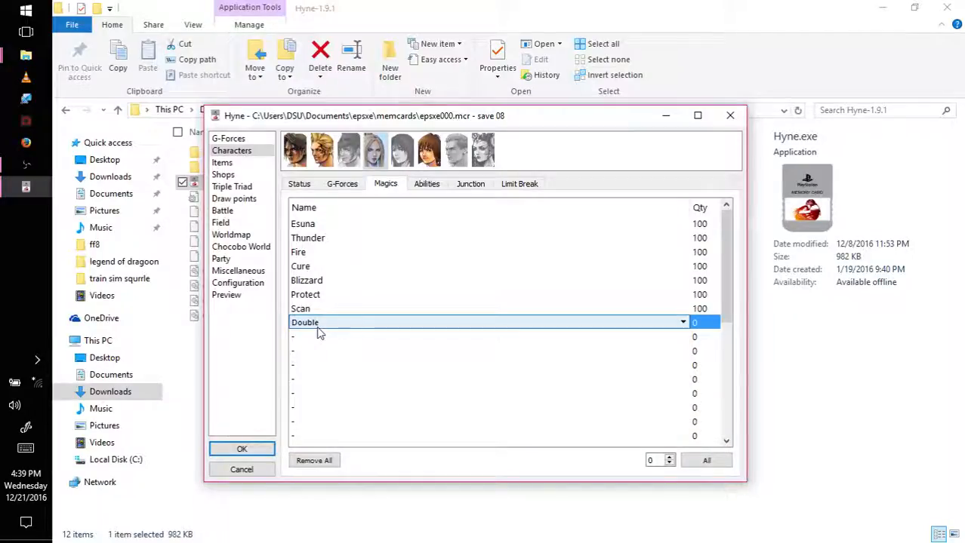
left_click(702, 322)
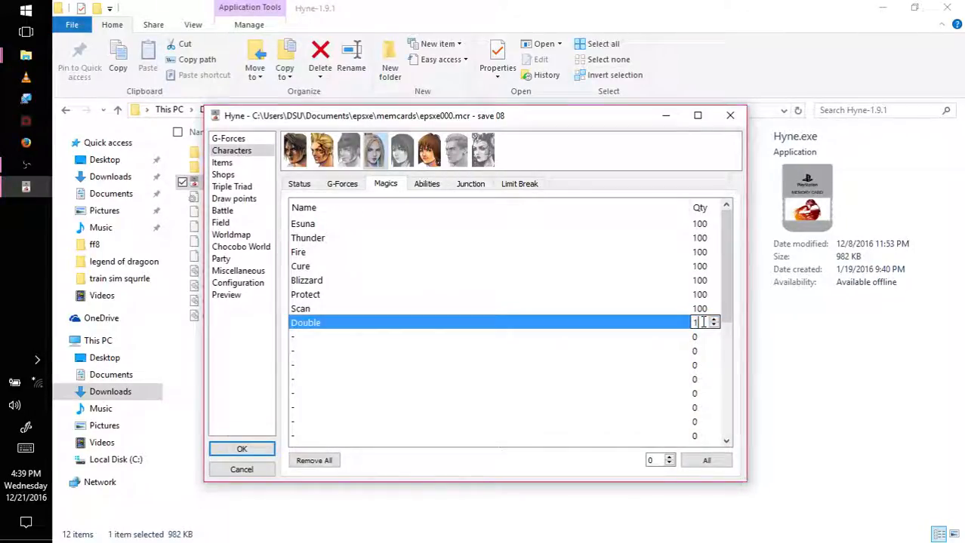
Step: Compare Zell's magics list with Squall's to find spells that Zell lacks
left_click(322, 159)
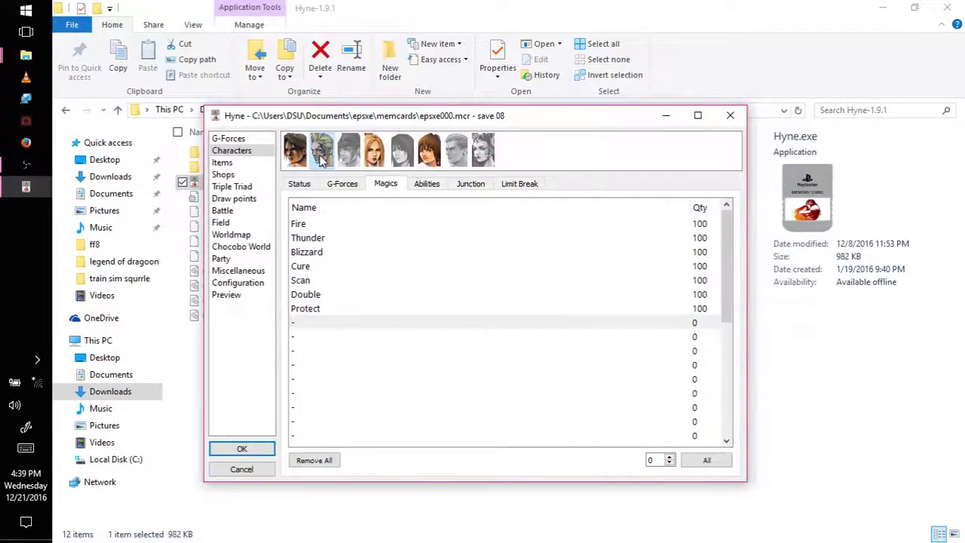
left_click(298, 163)
left_click(322, 163)
left_click(298, 164)
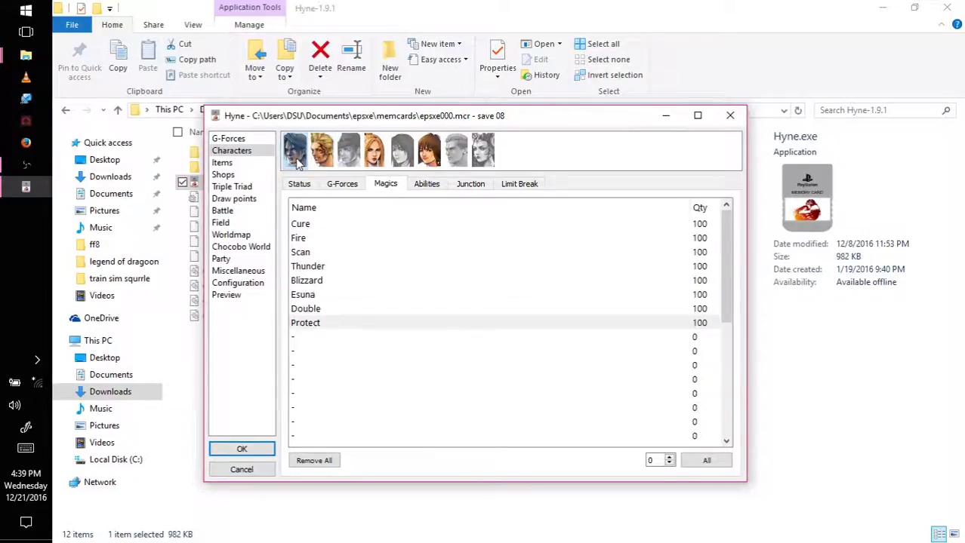
left_click(321, 160)
left_click(294, 163)
left_click(322, 166)
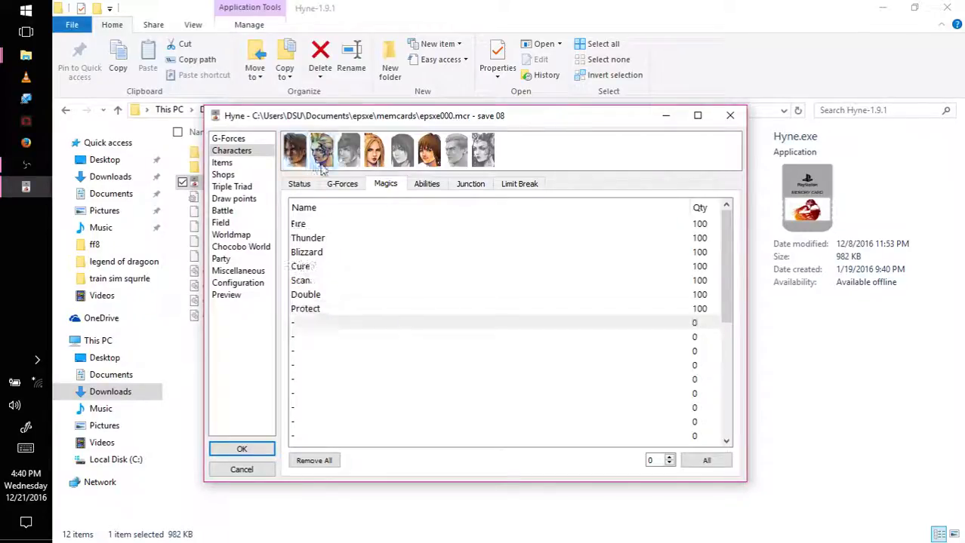
left_click(298, 165)
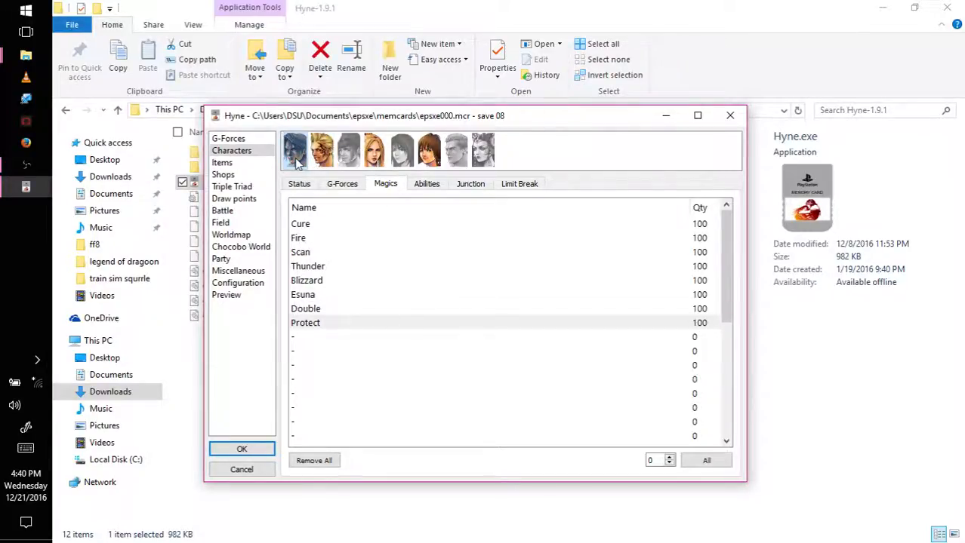
Step: Add Esuna with a quantity of 100 in the empty slot below Protect in Zell's magics
left_click(322, 160)
left_click(306, 324)
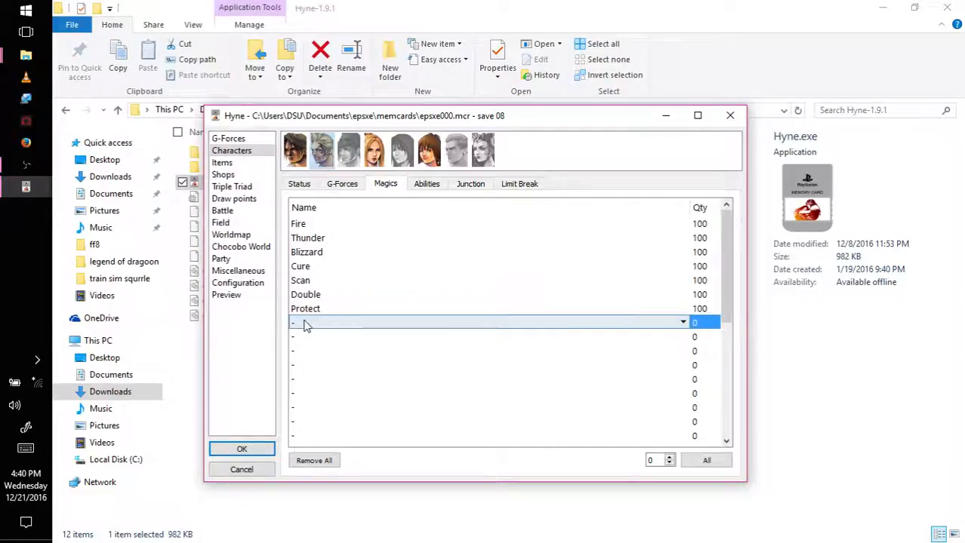
left_click(305, 324)
key("e")
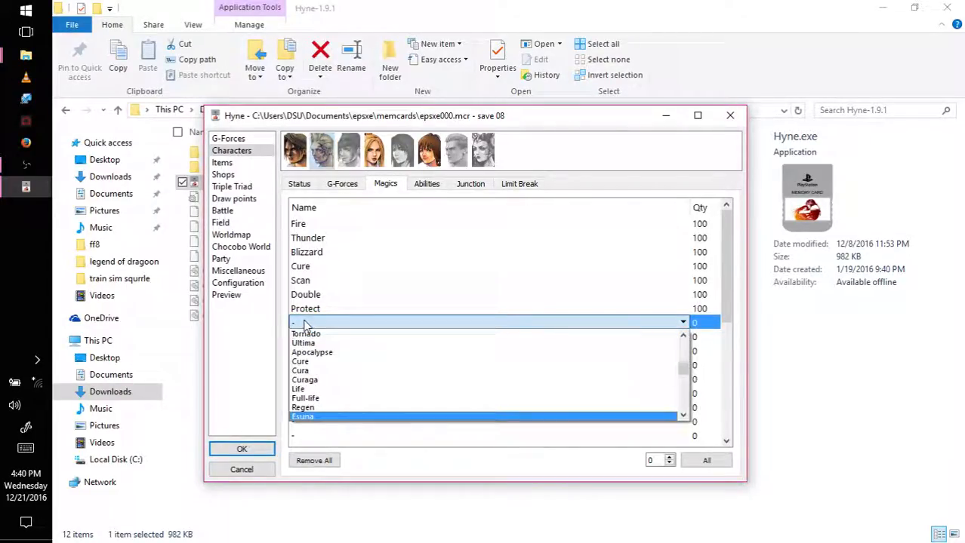
left_click(306, 325)
left_click(702, 323)
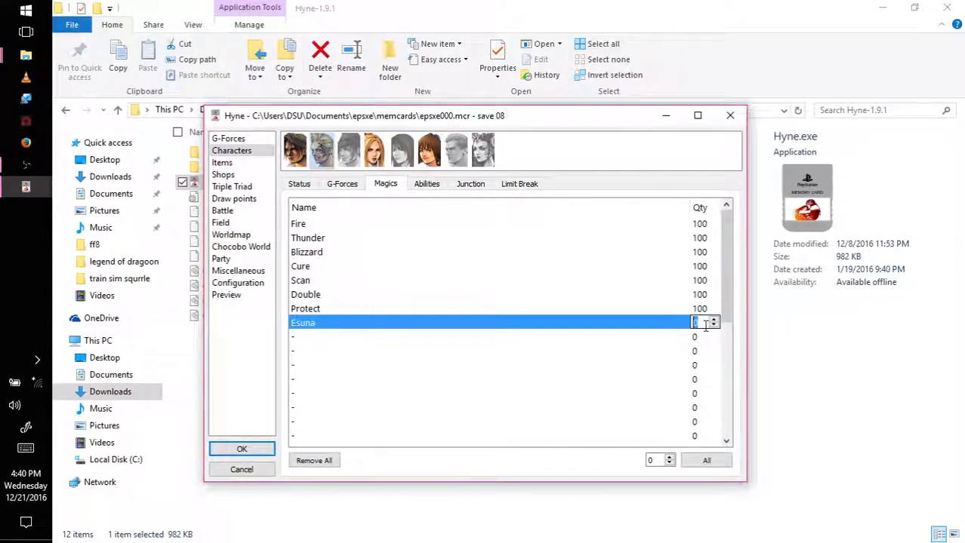
type("100")
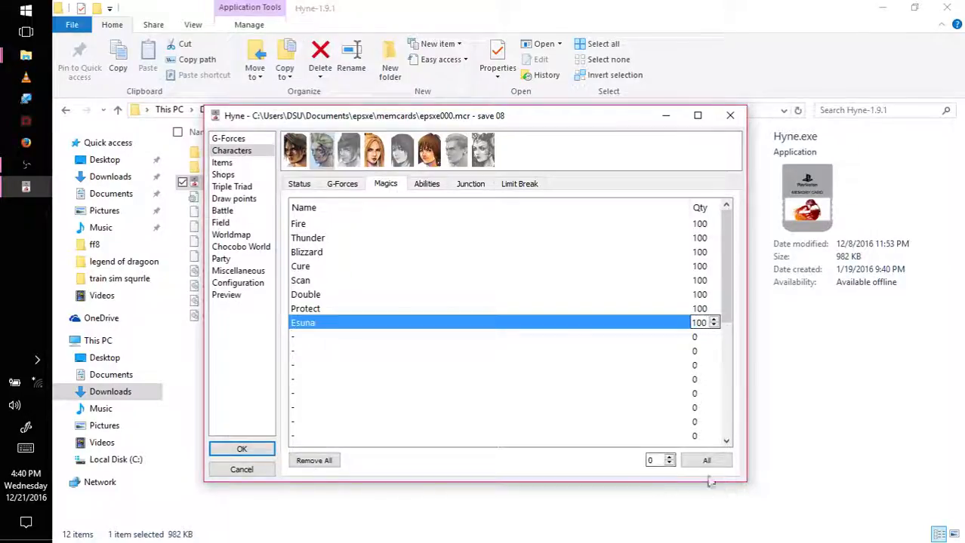
left_click(321, 337)
left_click(319, 324)
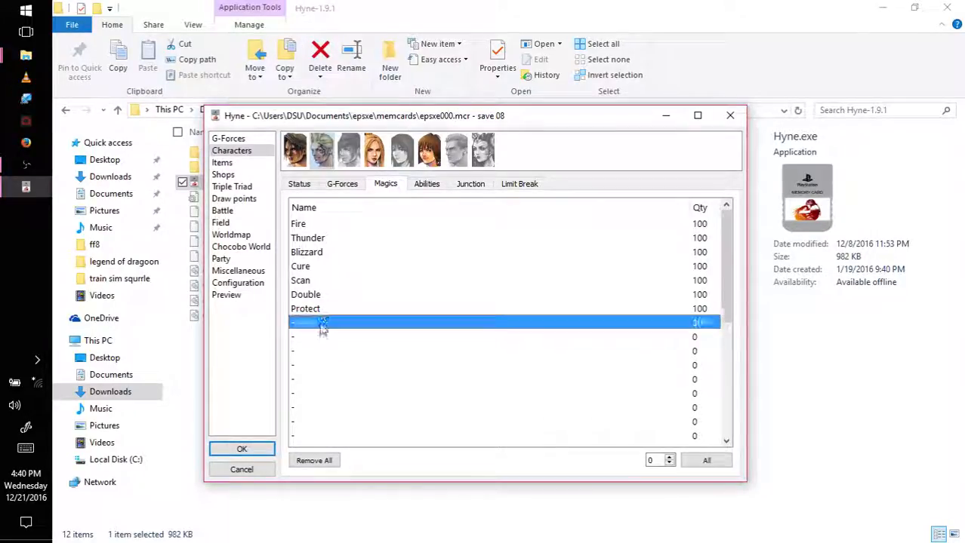
left_click(320, 336)
left_click(320, 327)
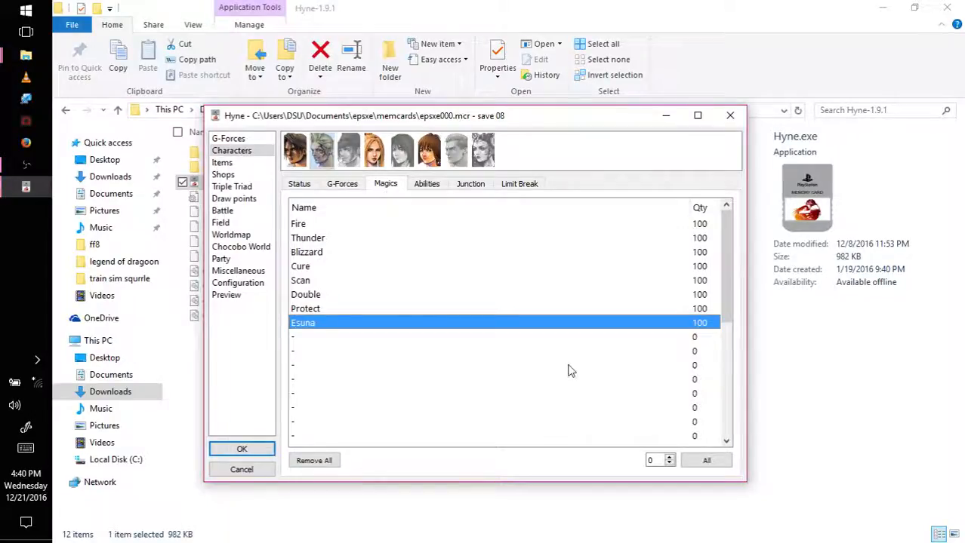
left_click(374, 151)
left_click(324, 154)
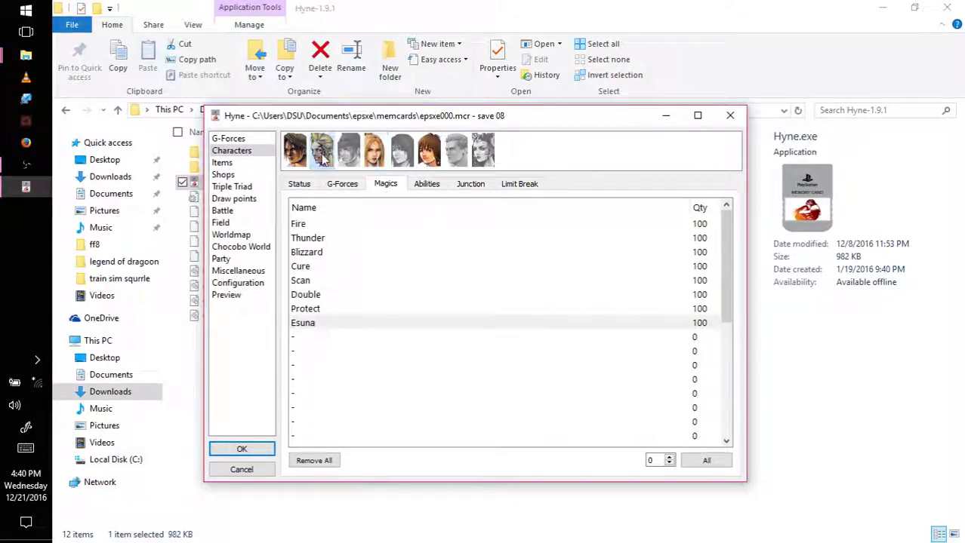
Step: Examine the inventory items and their quantities, the battle item order, and the Weapons and Timber Maniacs magazine lists
left_click(223, 163)
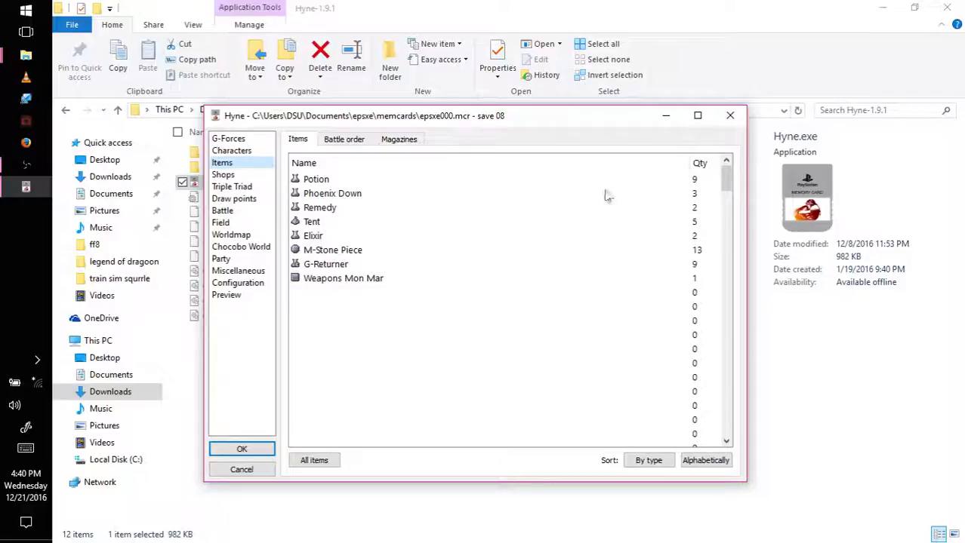
double_click(696, 179)
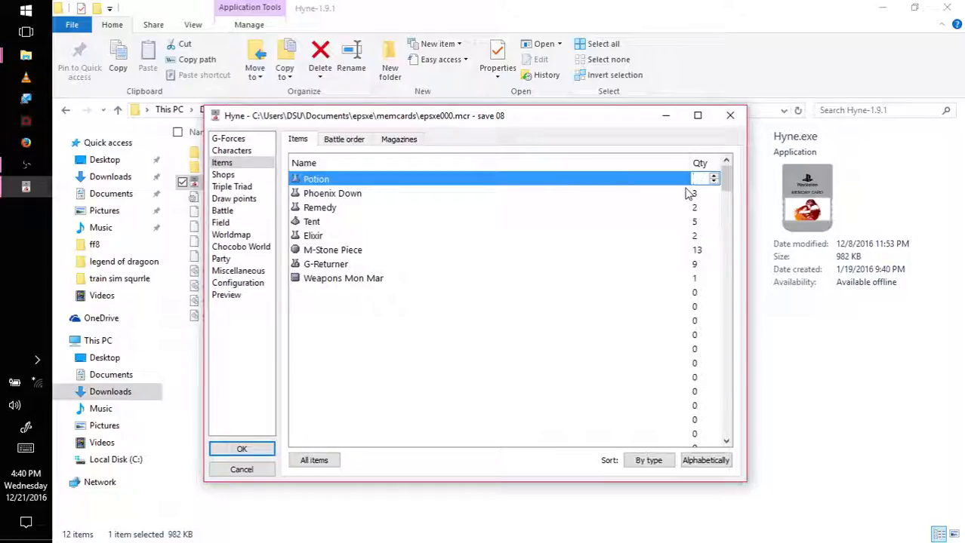
left_click(398, 287)
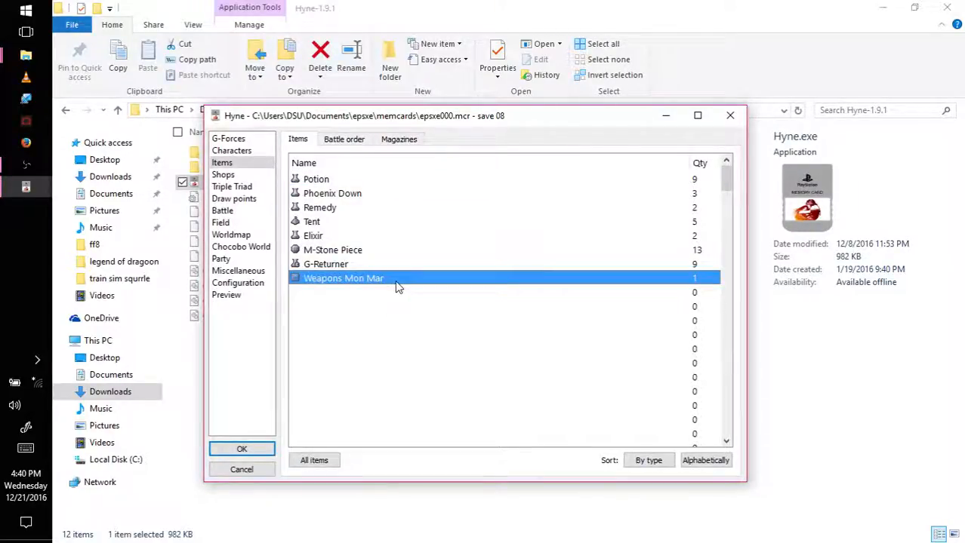
left_click(337, 145)
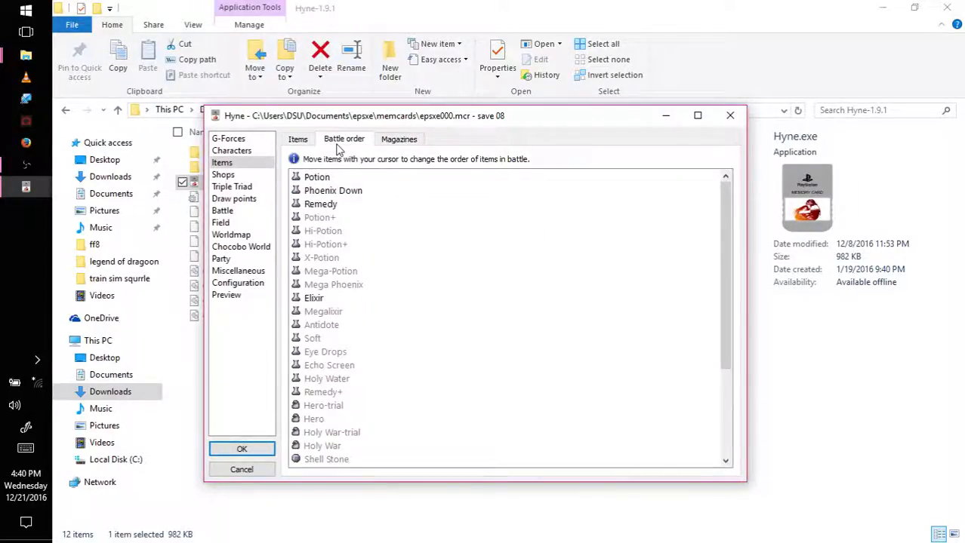
left_click(407, 142)
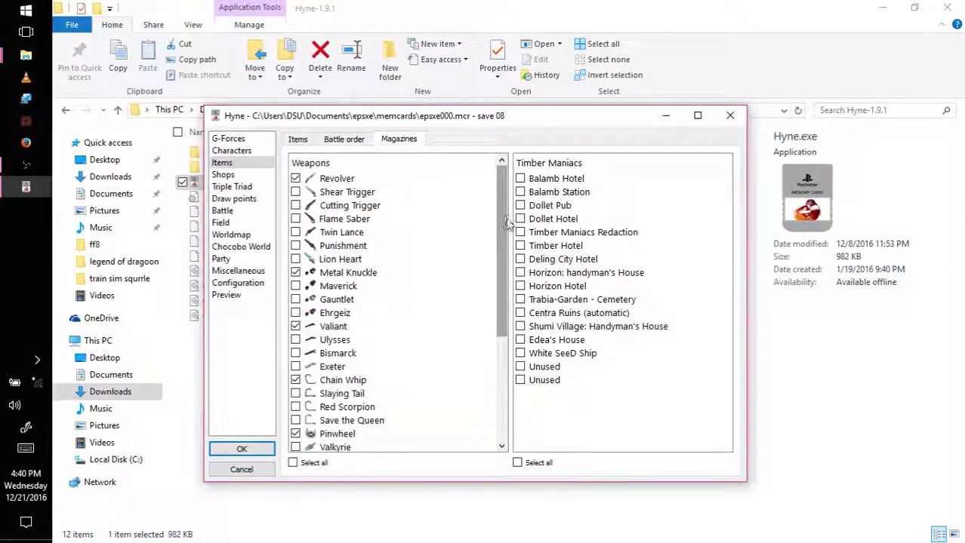
left_click_drag(507, 224, 504, 160)
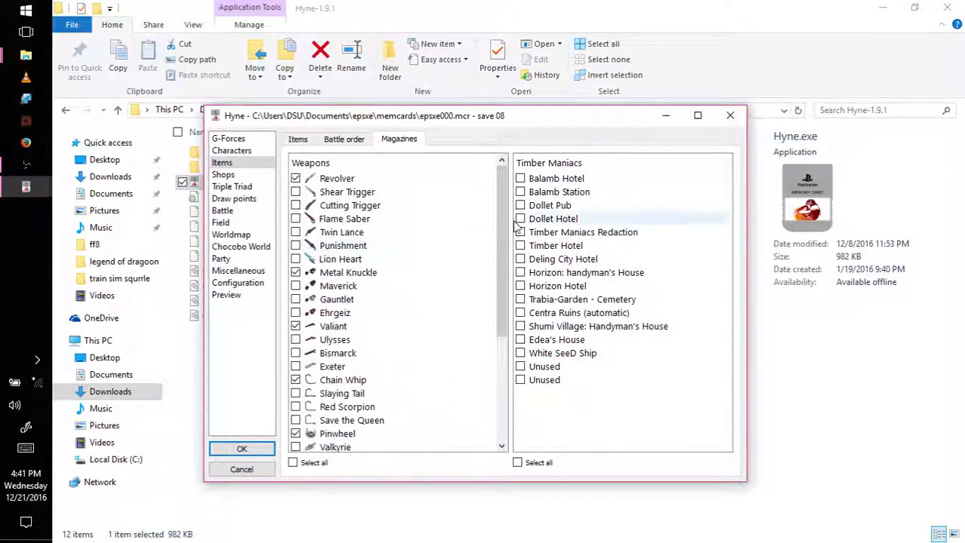
left_click_drag(499, 225, 501, 176)
left_click(354, 140)
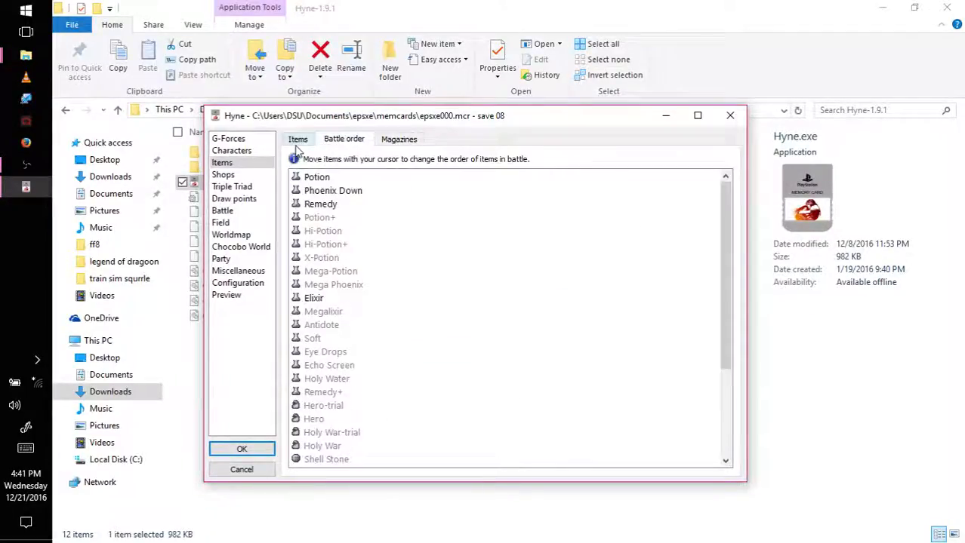
left_click(297, 140)
Step: Examine the Balamb Shop's item list and the Triple Triad cards through level 6
left_click(248, 177)
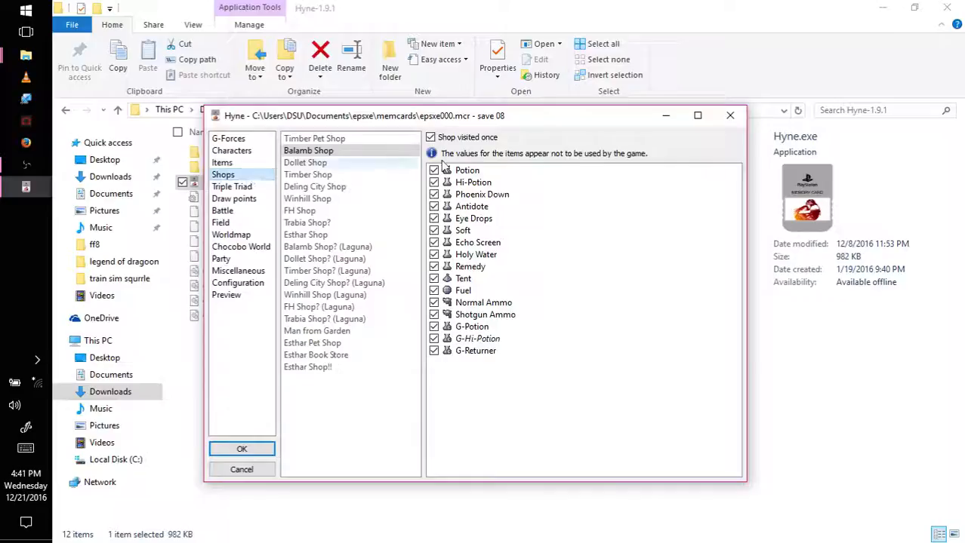
left_click(232, 187)
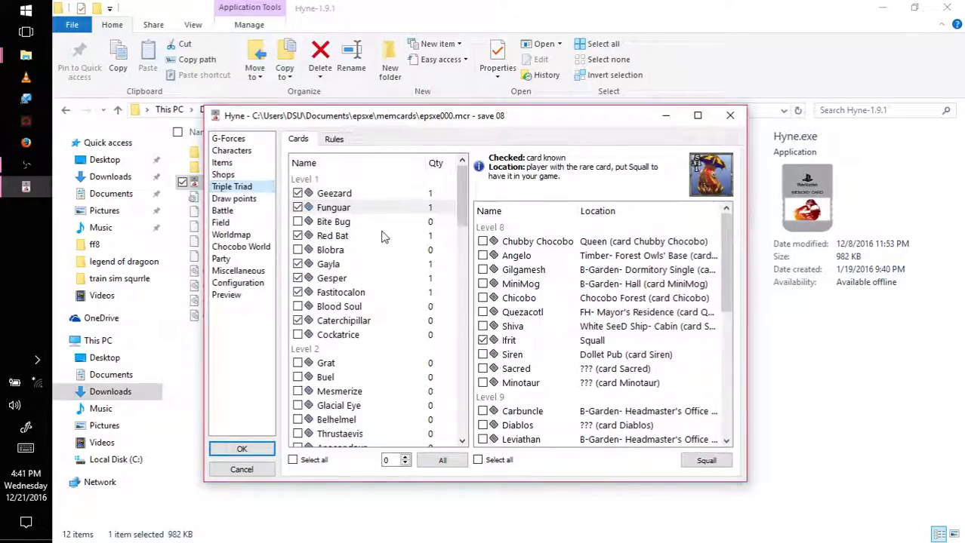
left_click_drag(463, 219, 467, 364)
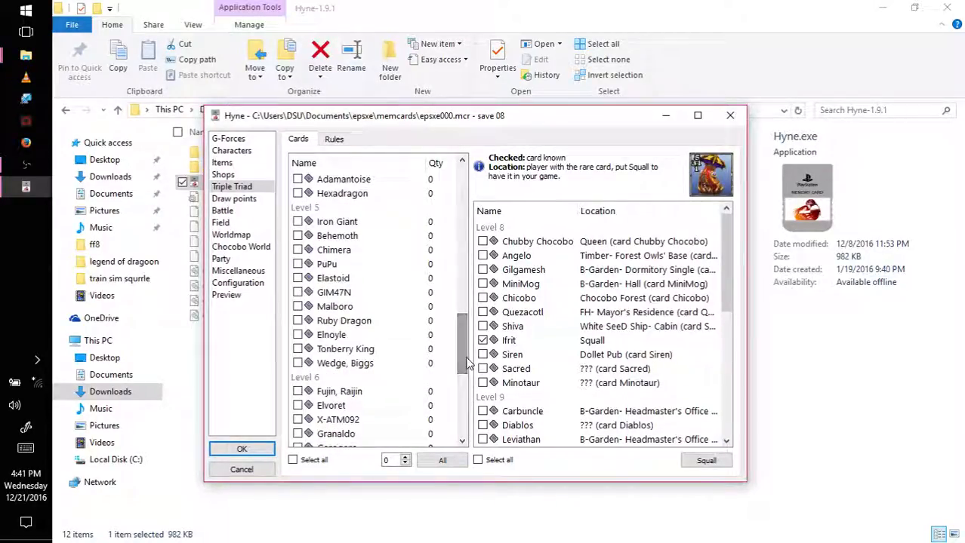
mouse_move(25, 165)
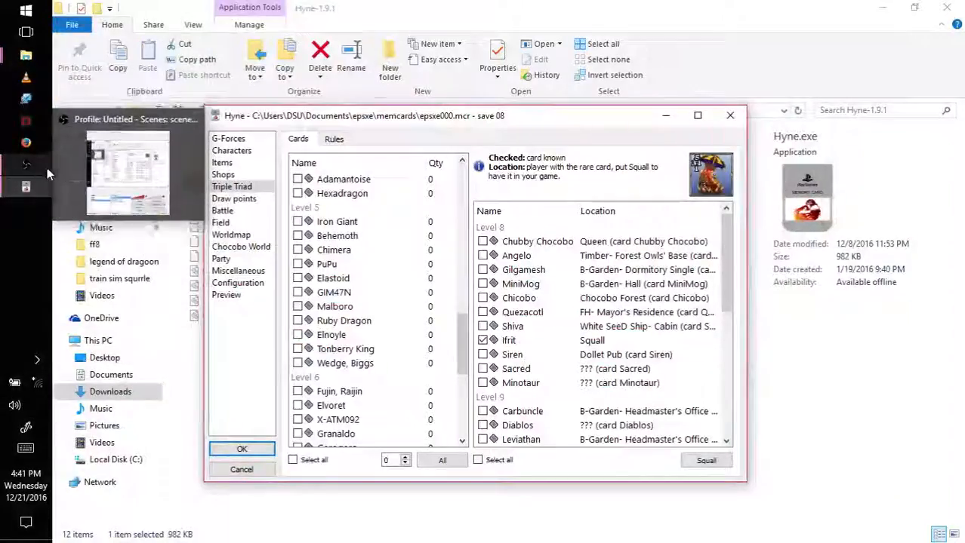
left_click(119, 185)
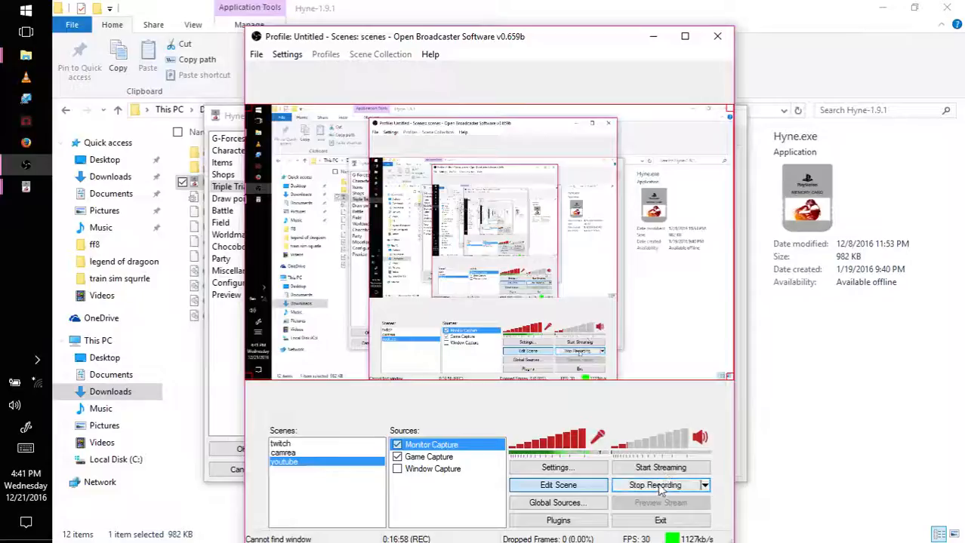